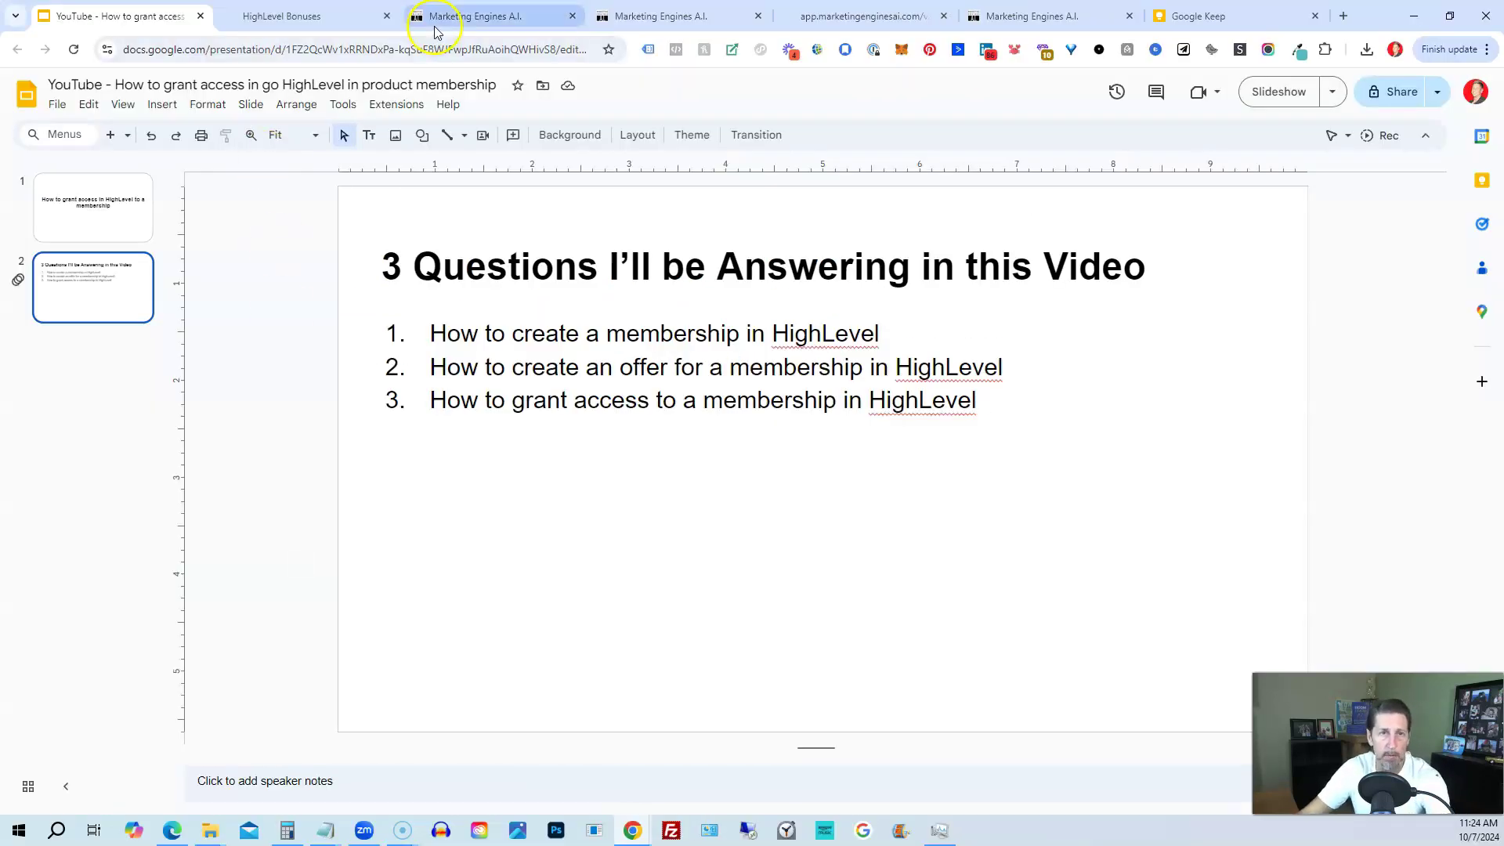
Switch to the Marketing Engines A.I. tab and open the Memberships course Products list.
left_click(436, 23)
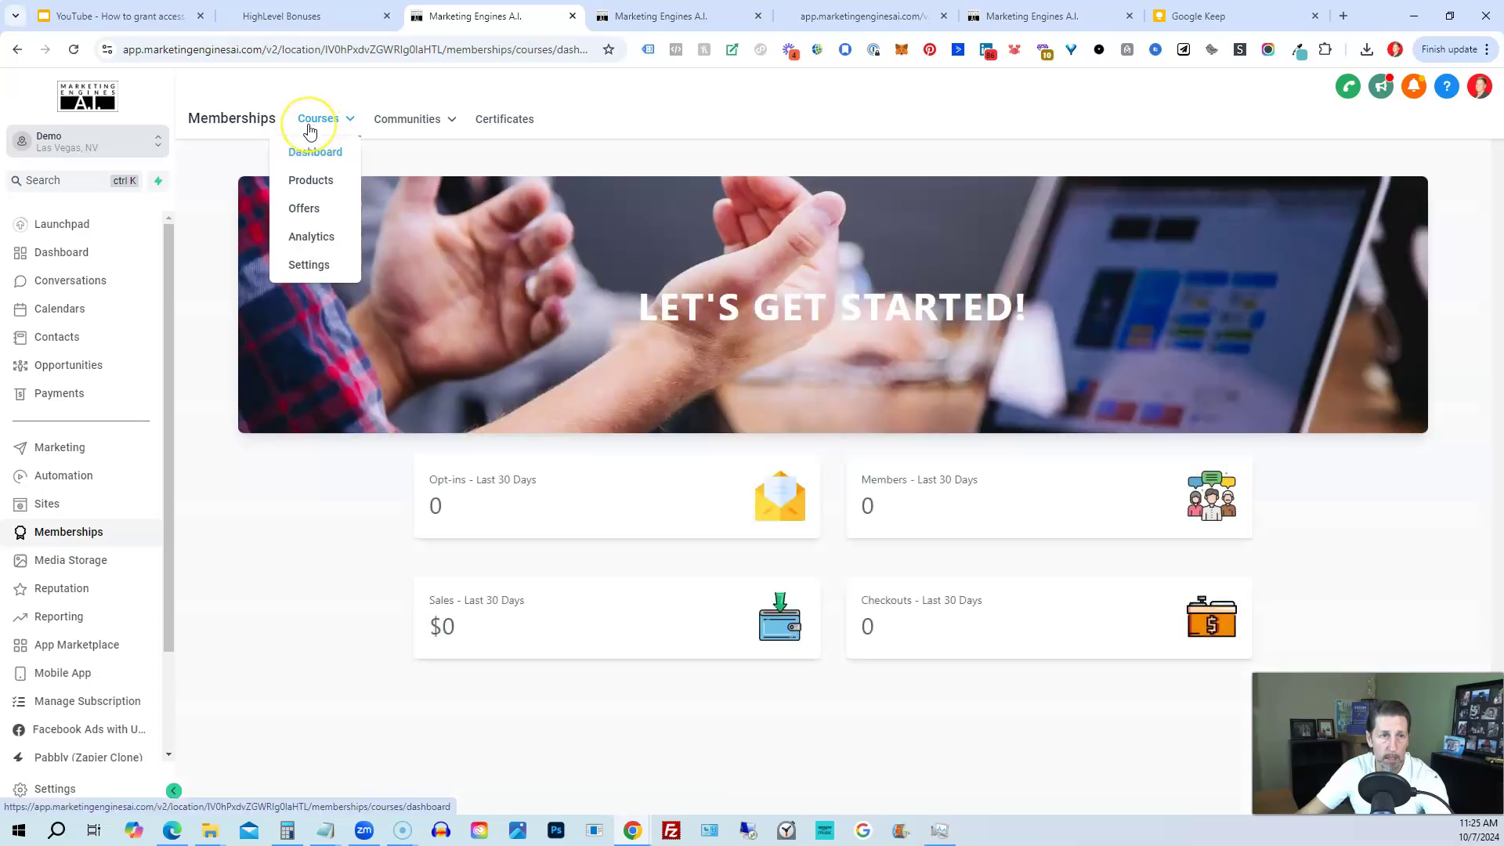
left_click(303, 195)
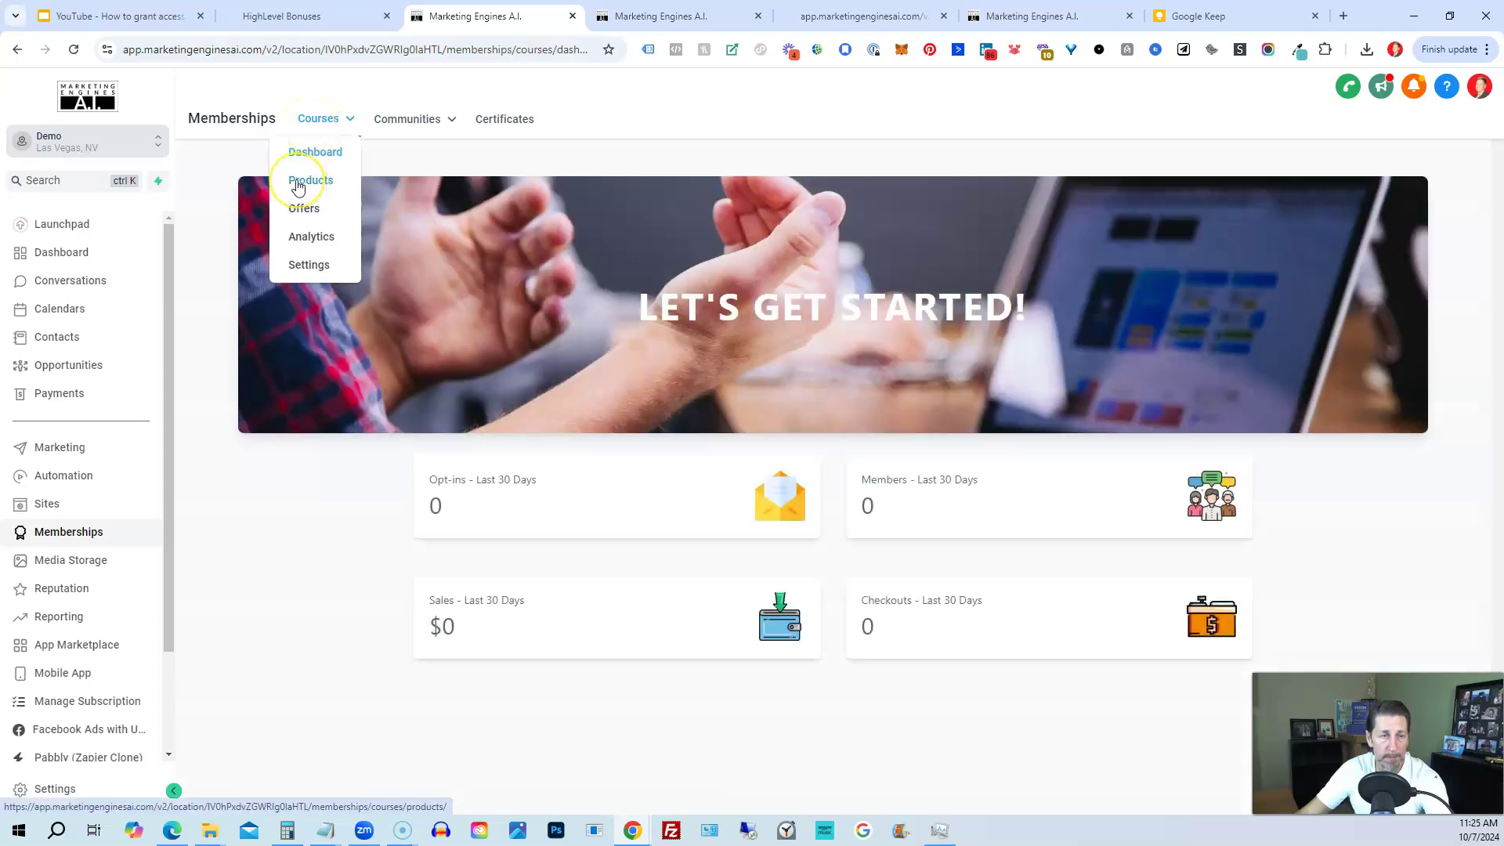
left_click(298, 185)
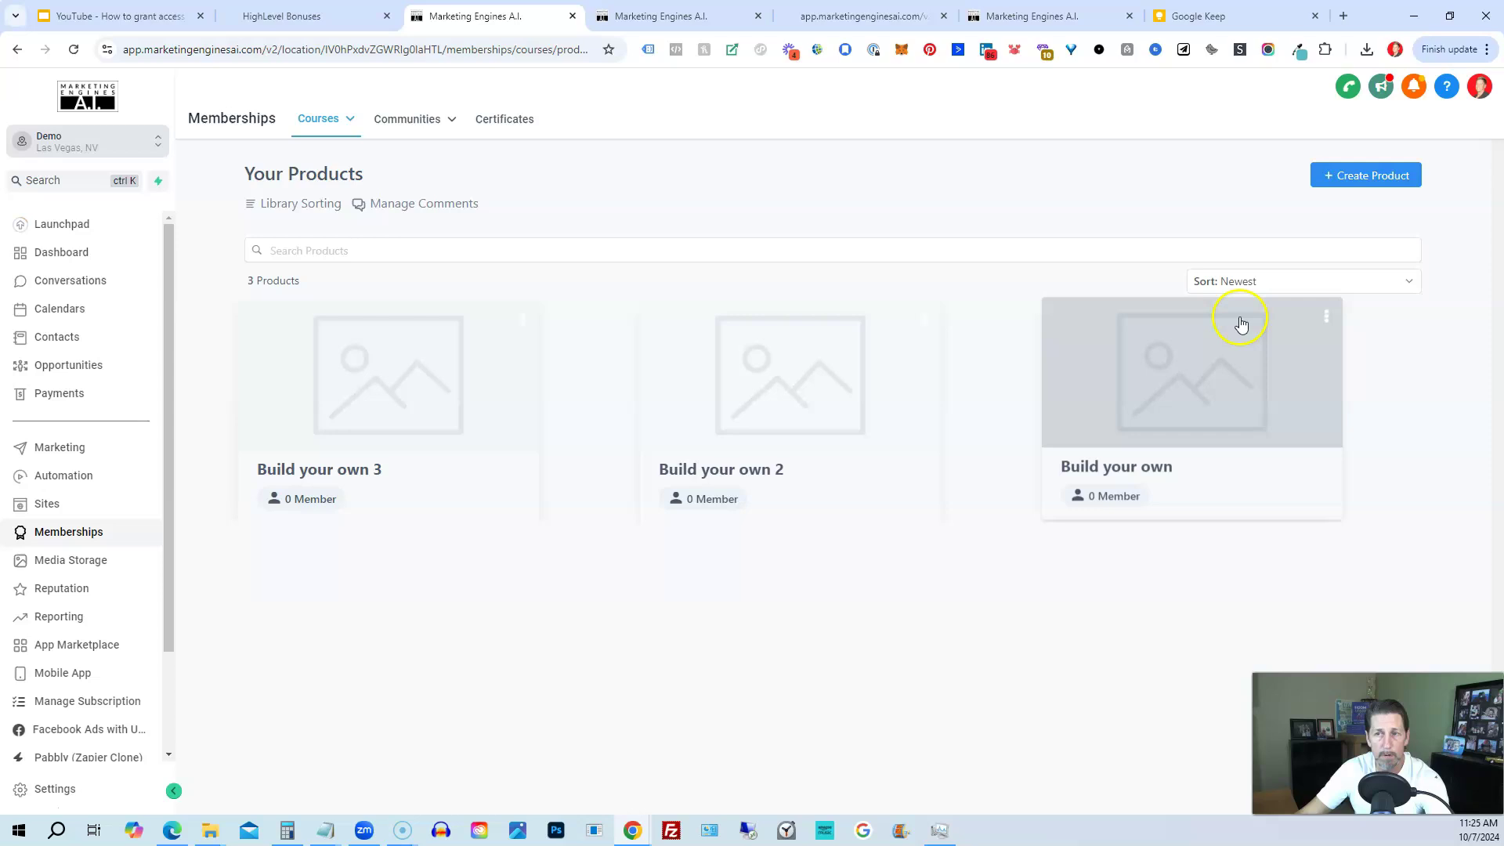
Create a product from the Build your own template named 'Build your own 4', then return to Products.
left_click(1336, 176)
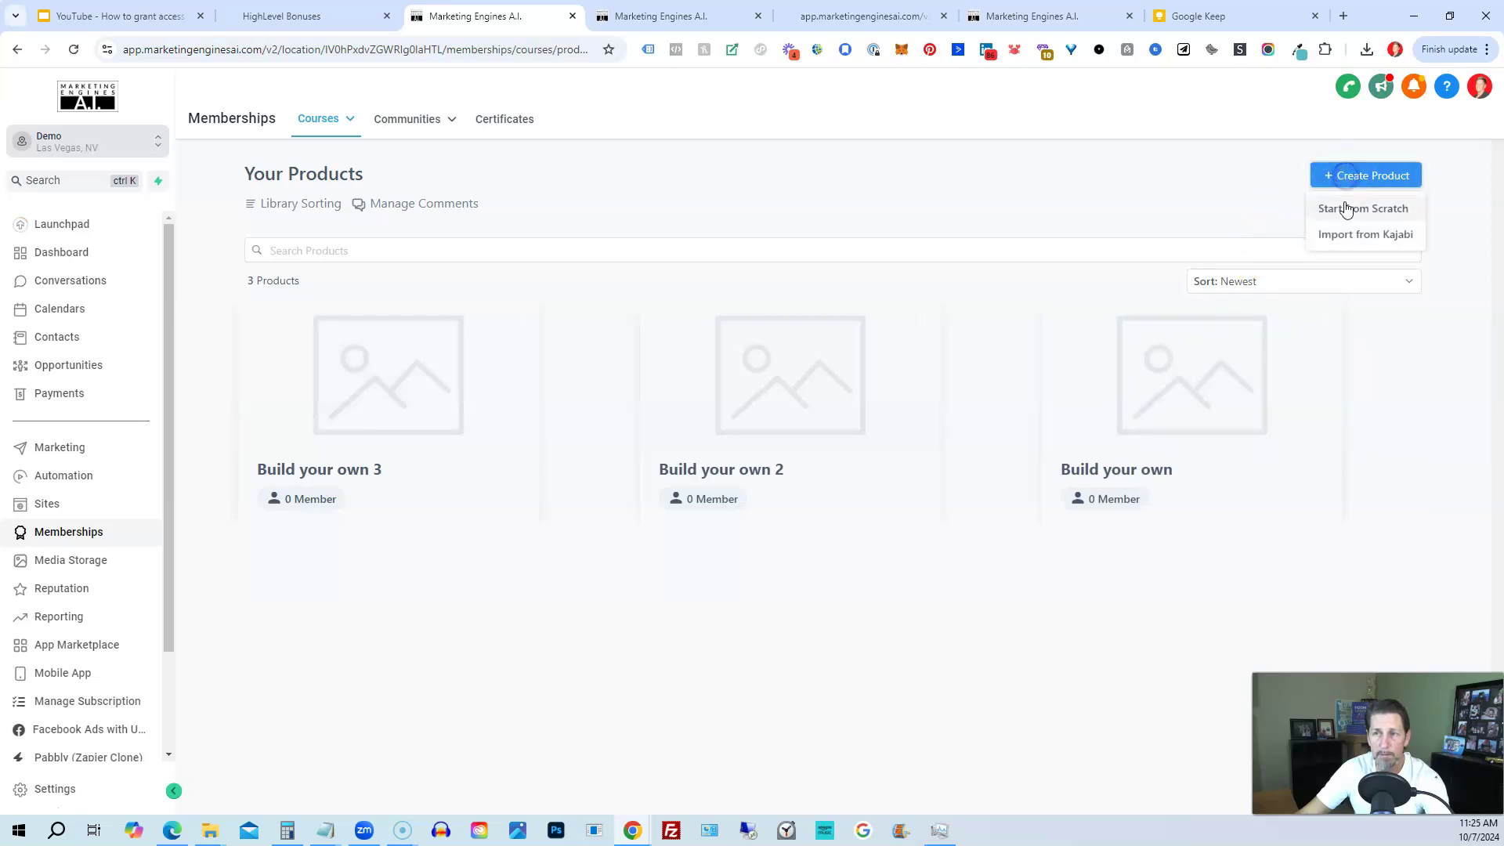
left_click(1345, 208)
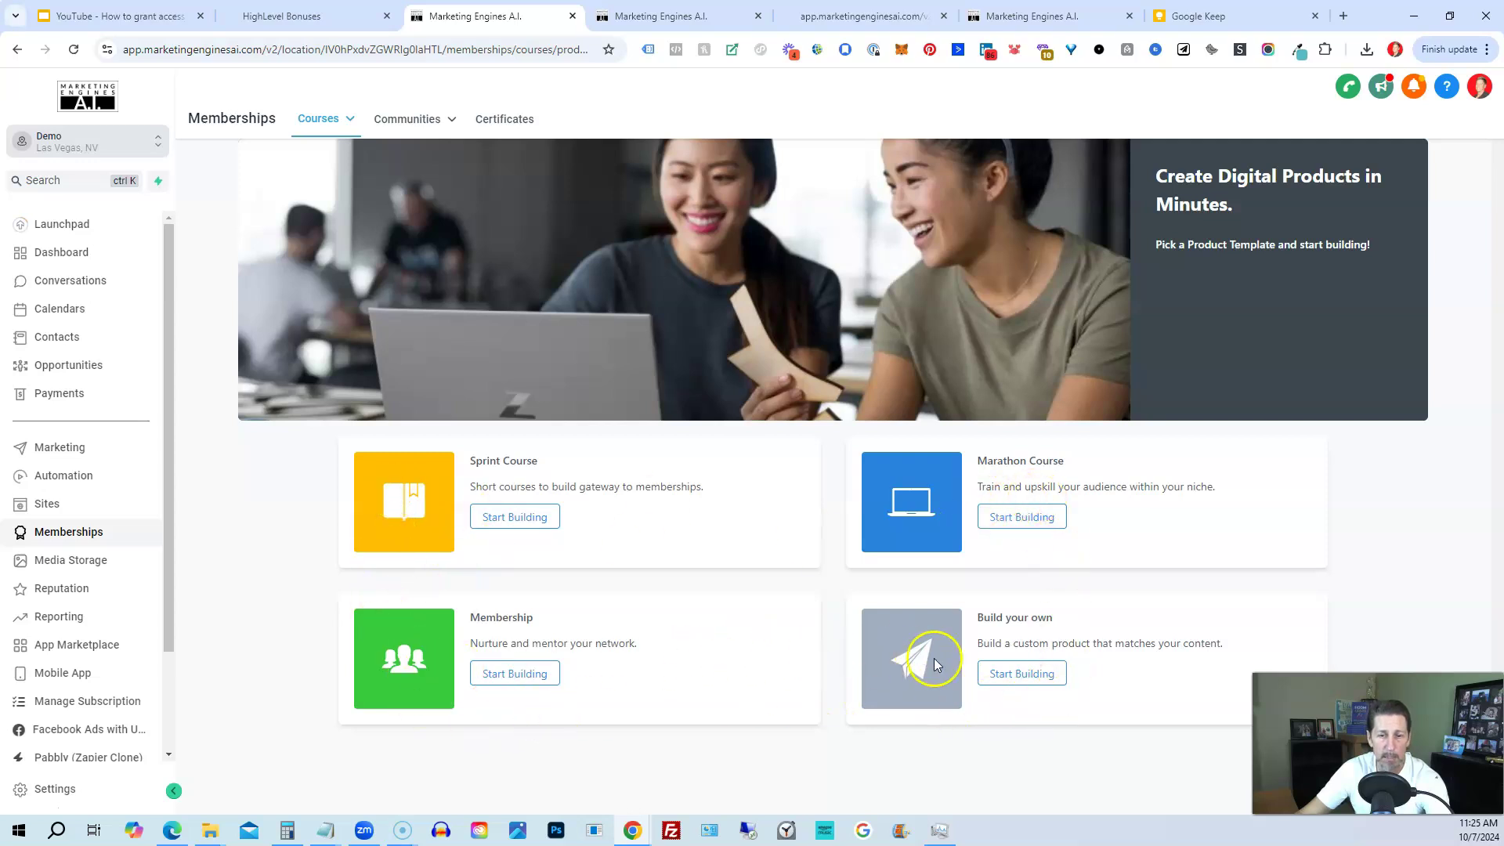
left_click(1020, 674)
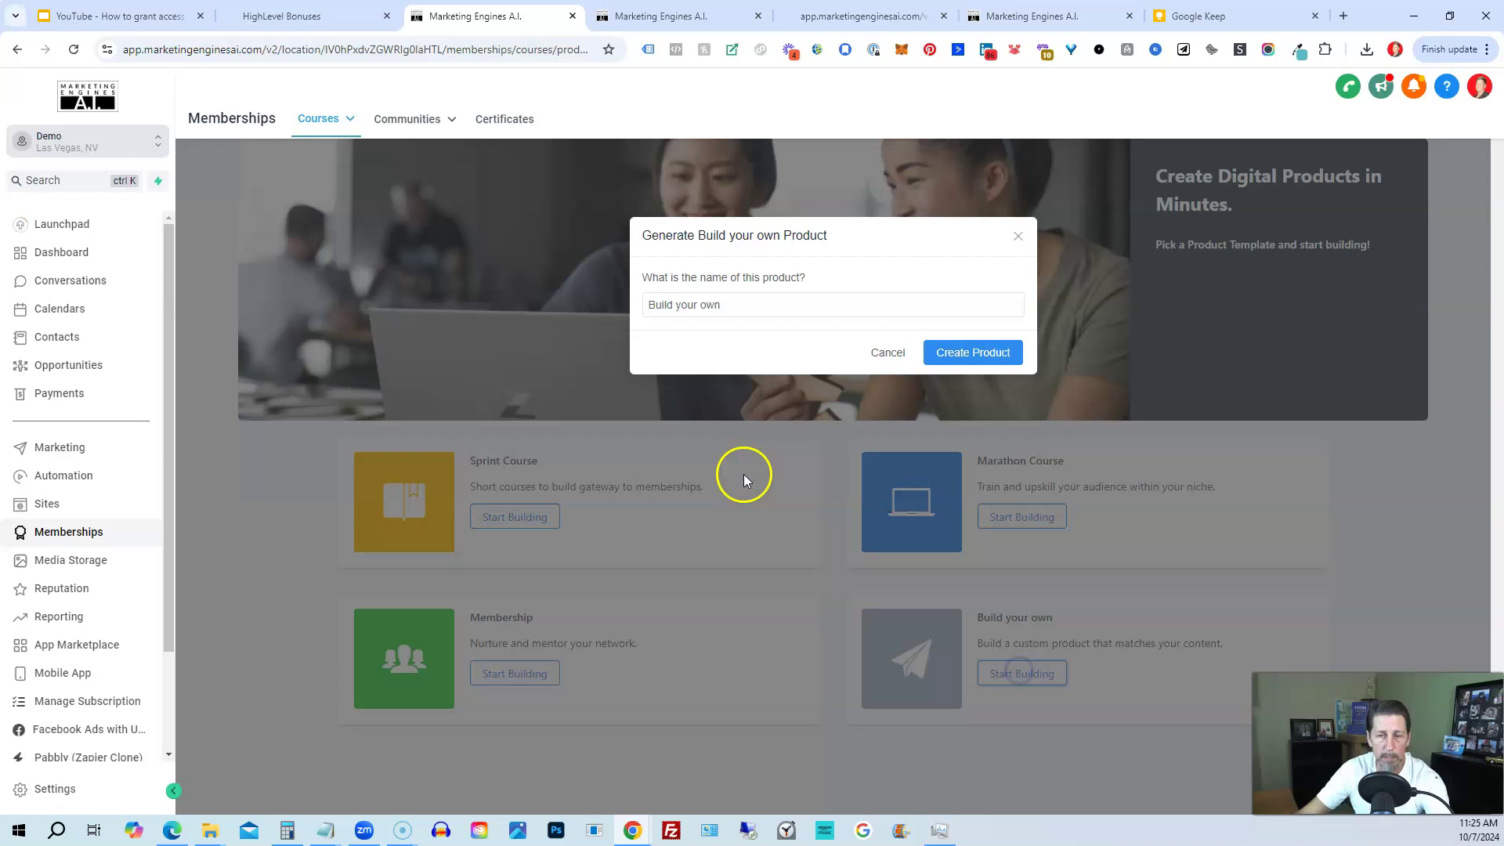
left_click(751, 295)
type("4")
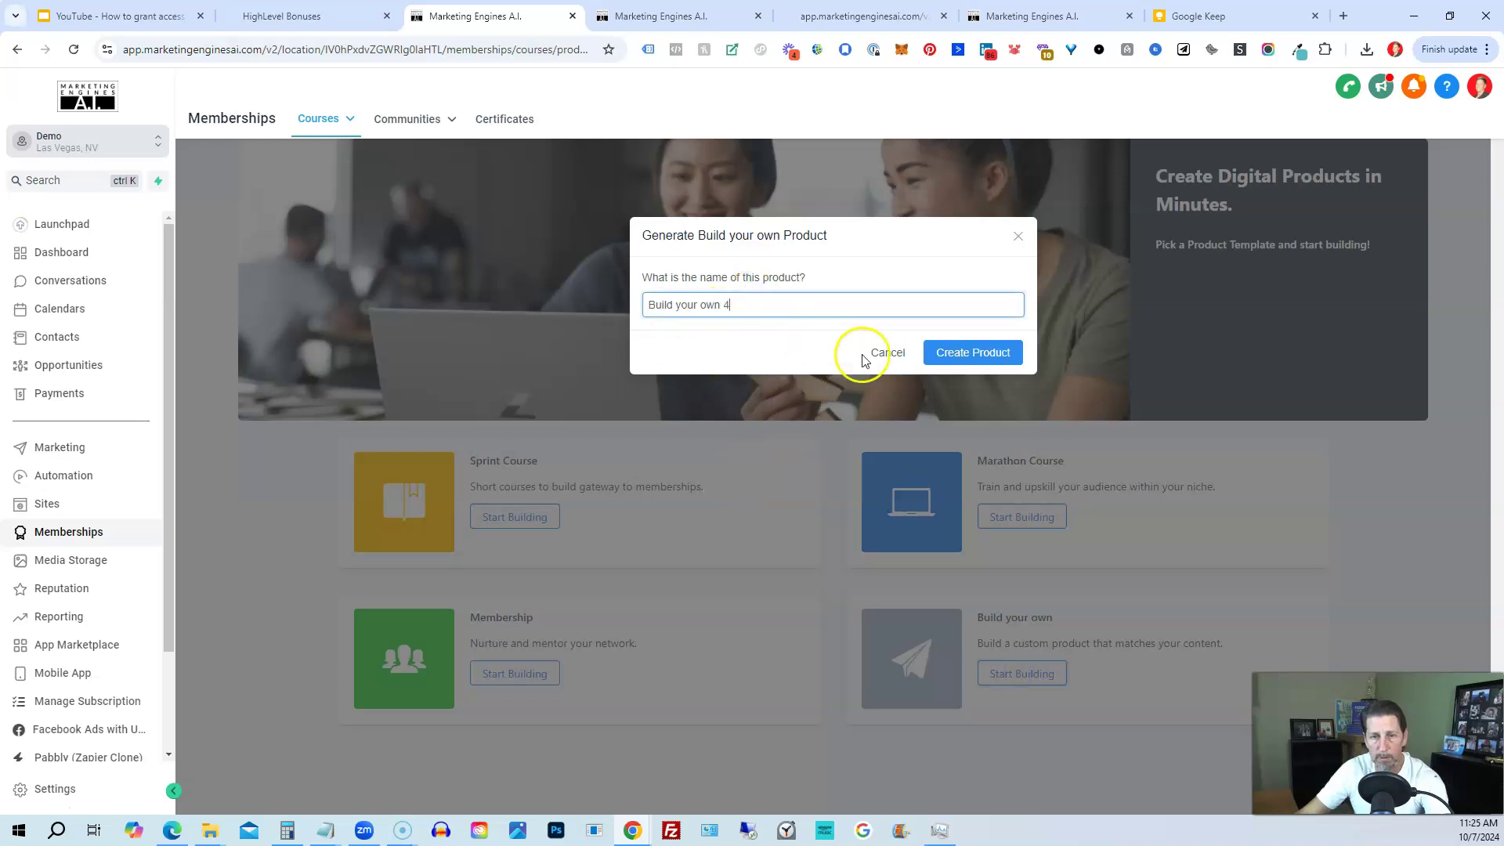
left_click(973, 351)
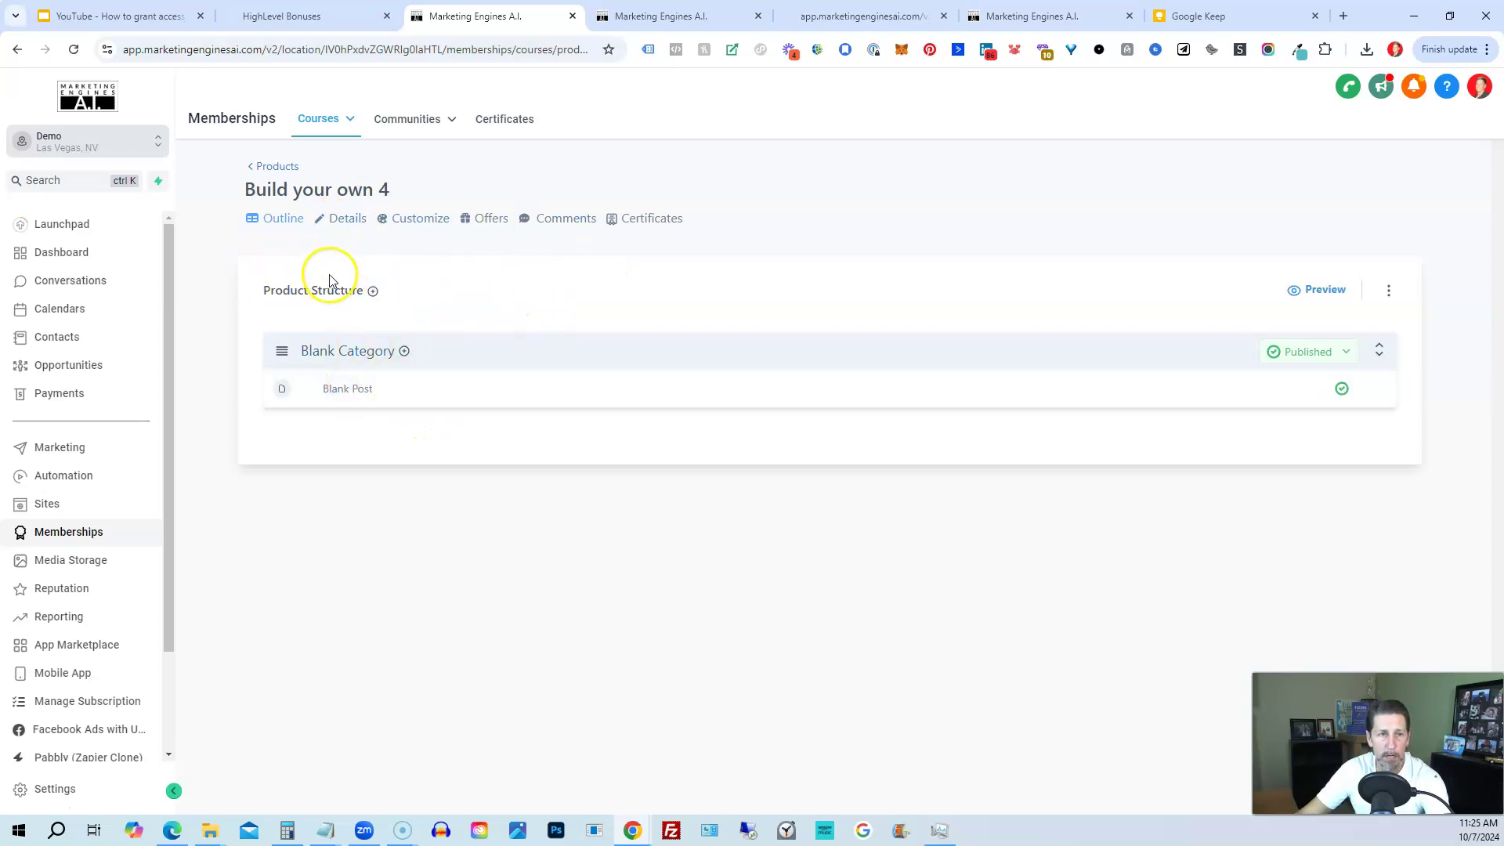
left_click(286, 167)
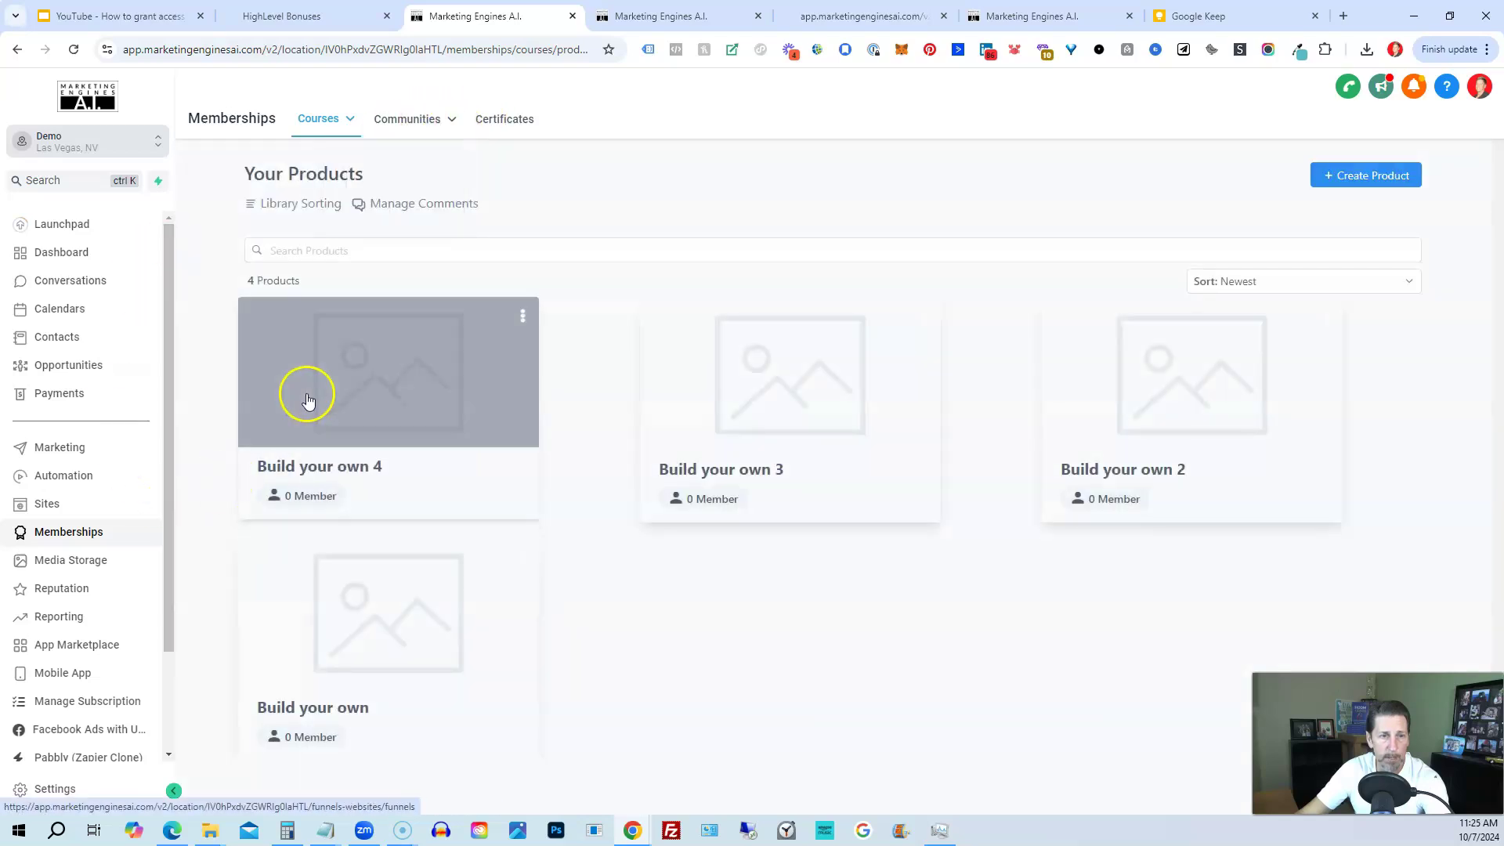
mouse_move(325, 119)
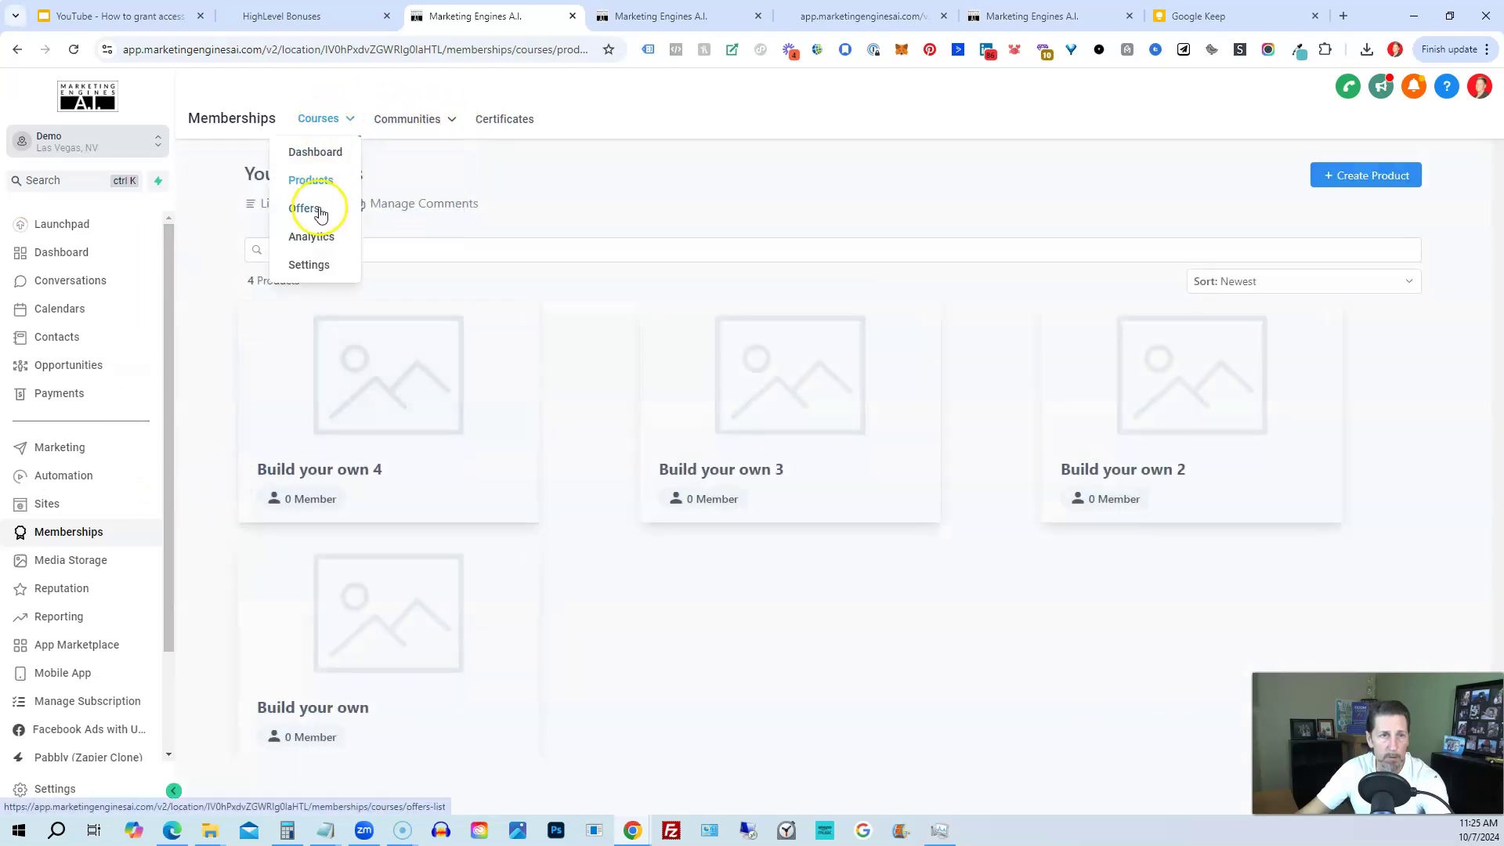
On the Offers page, create an offer titled 'Build Your Own 4' including the Build your own 4 product.
left_click(306, 209)
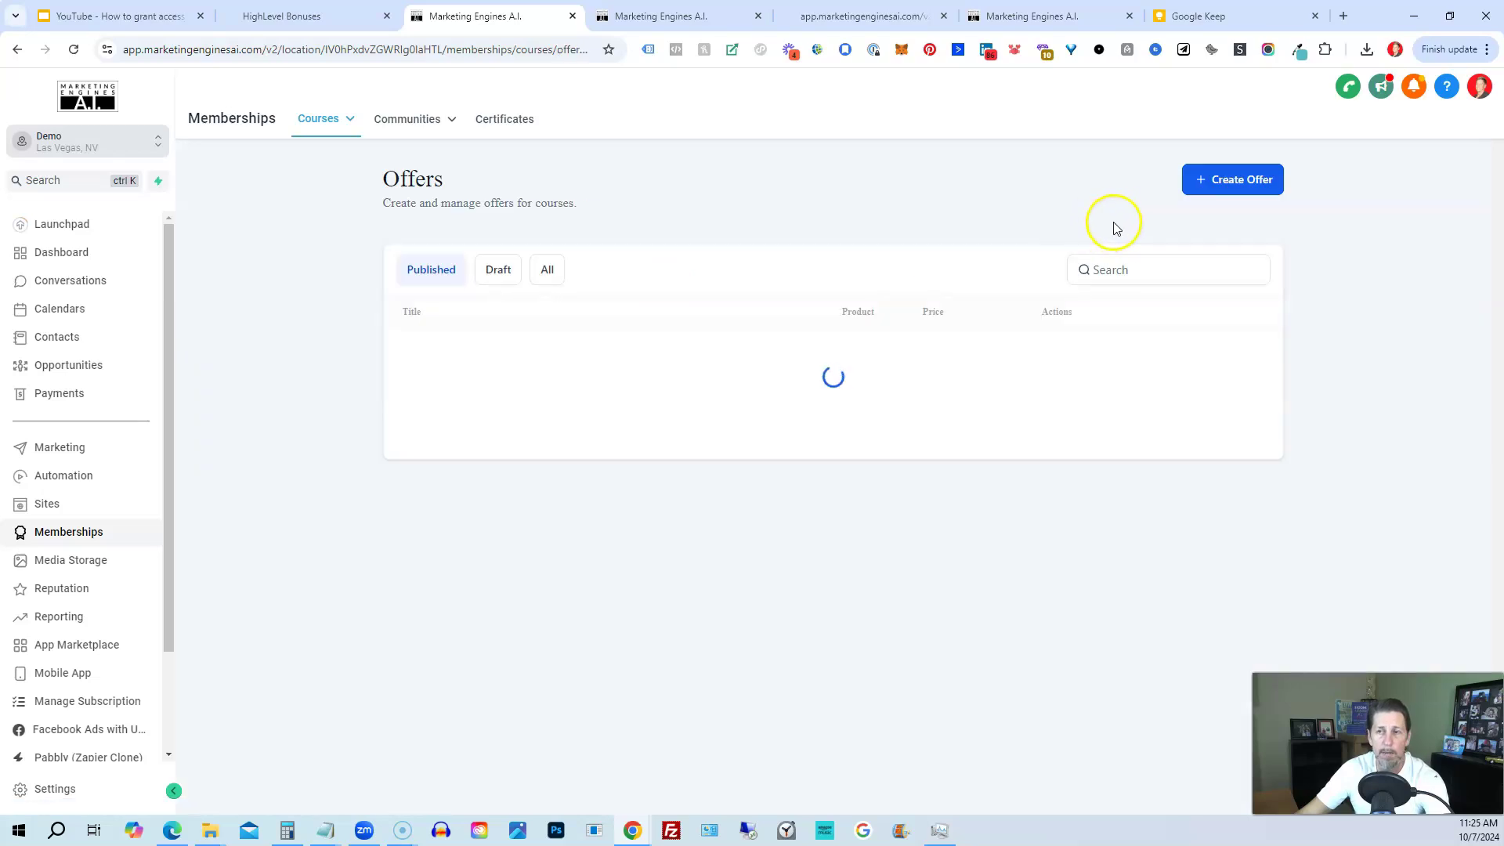
left_click(1217, 185)
left_click(745, 288)
type("Build Your Own 4")
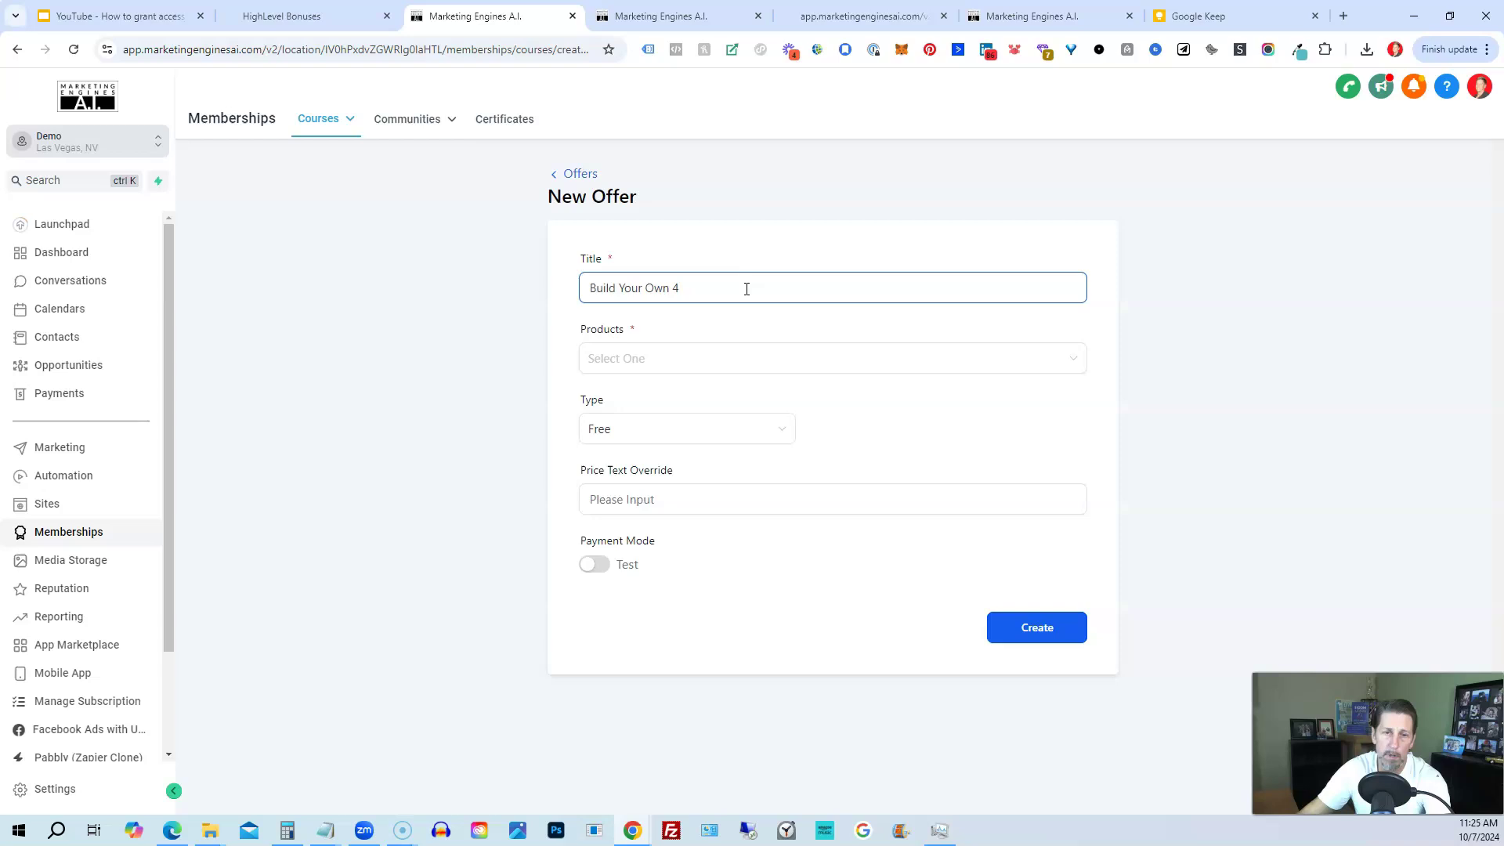
left_click(674, 362)
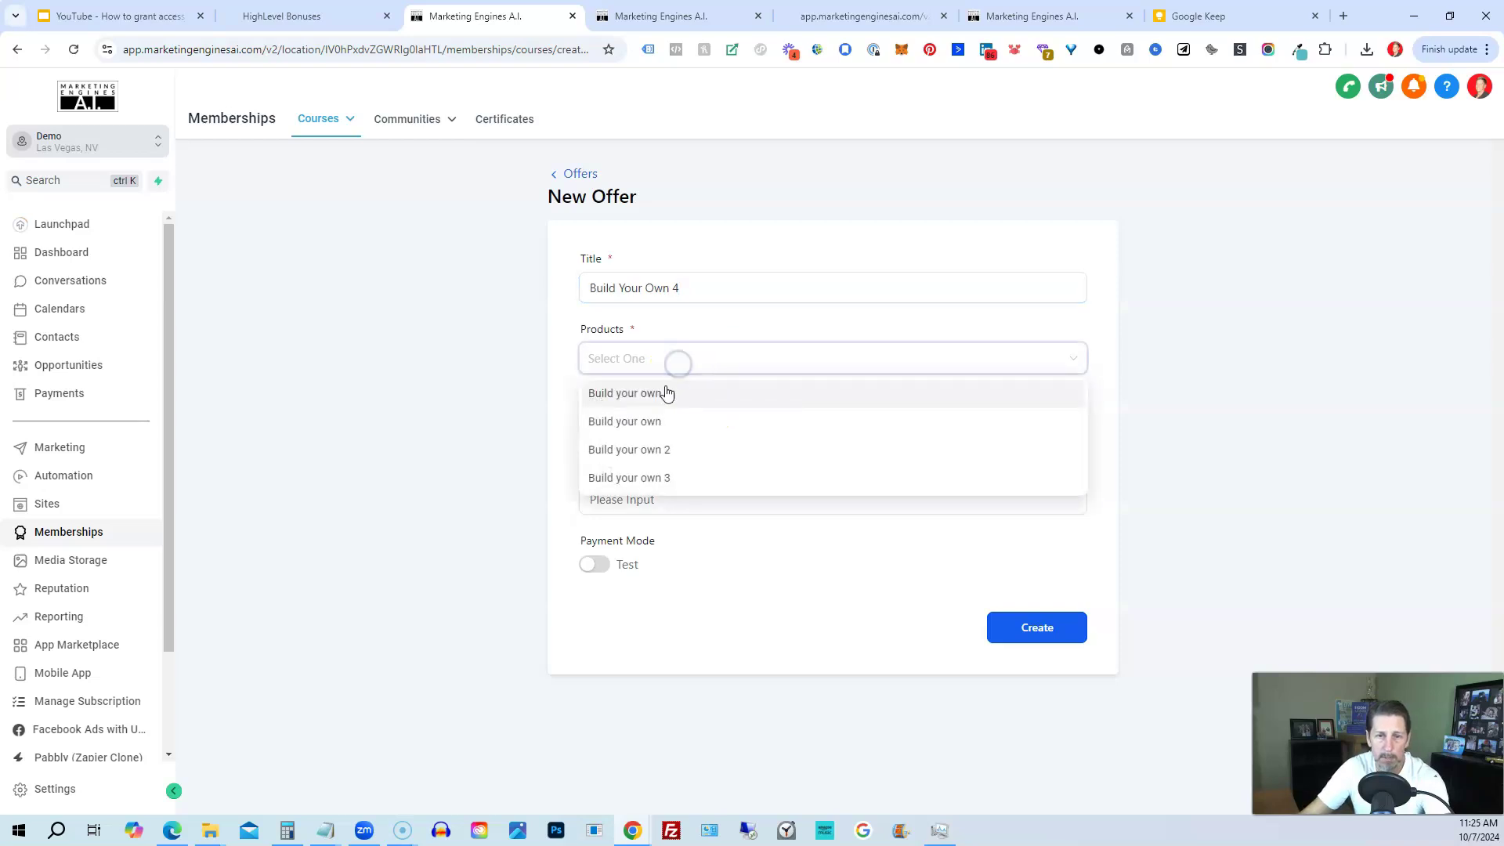
left_click(656, 405)
left_click(563, 354)
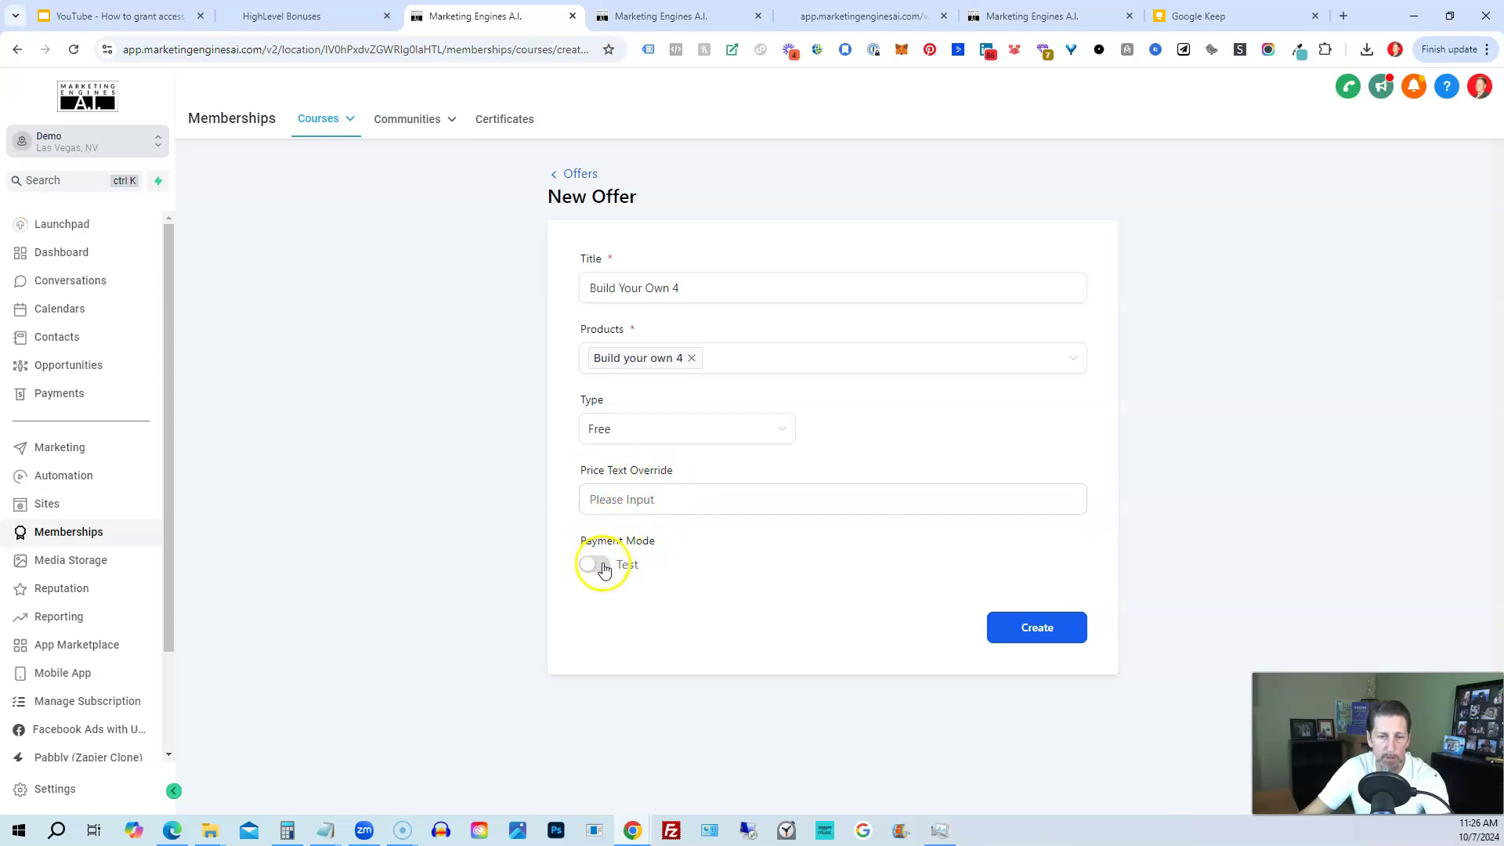
left_click(1033, 628)
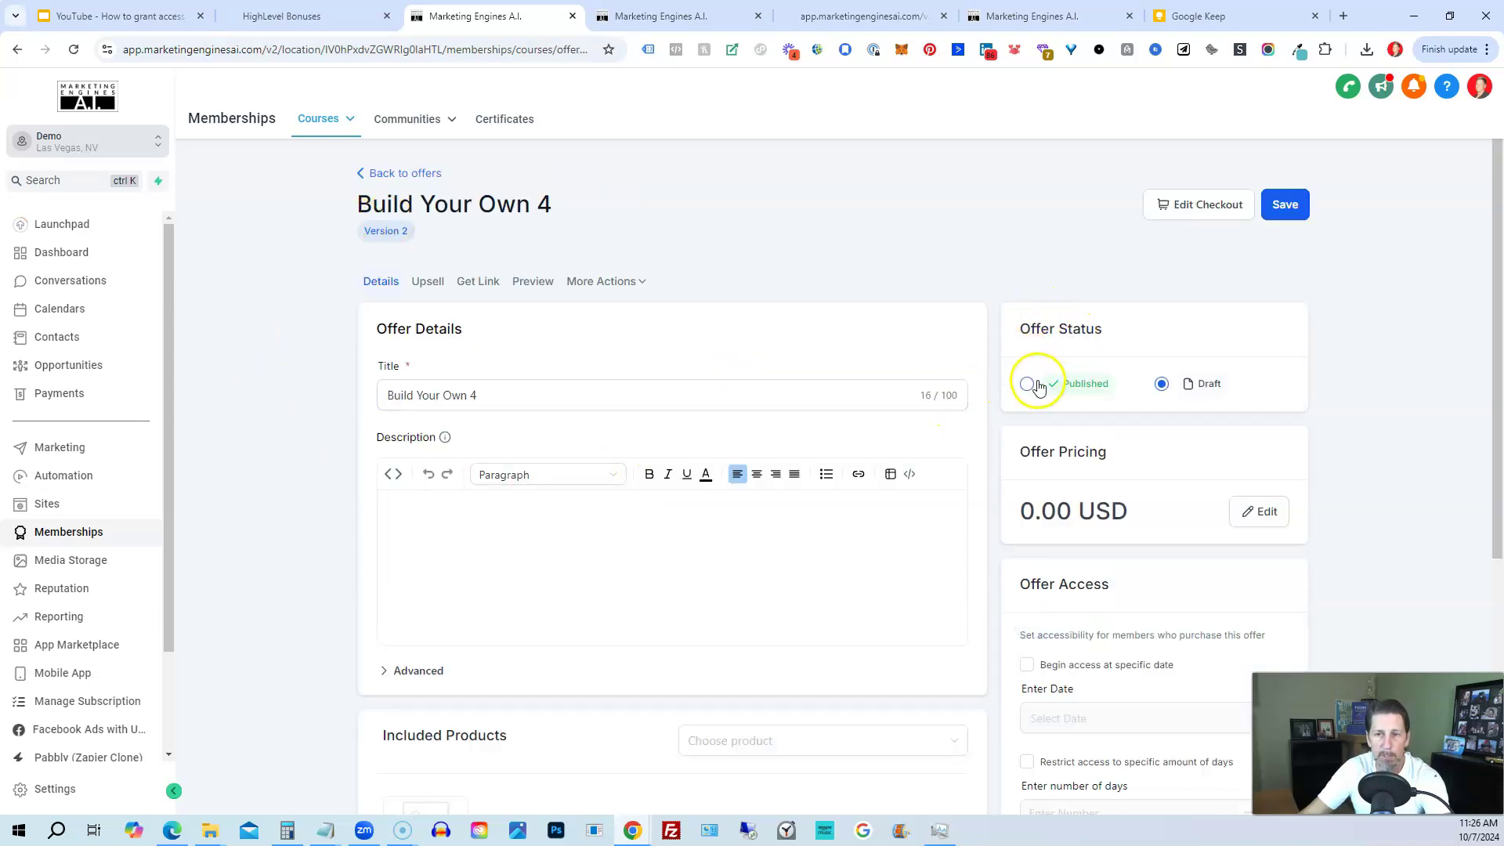
Review the offer's Included Products and Offer Access, then save it with Published status.
scroll(1060, 345, "down", 1)
scroll(1057, 348, "down", 2)
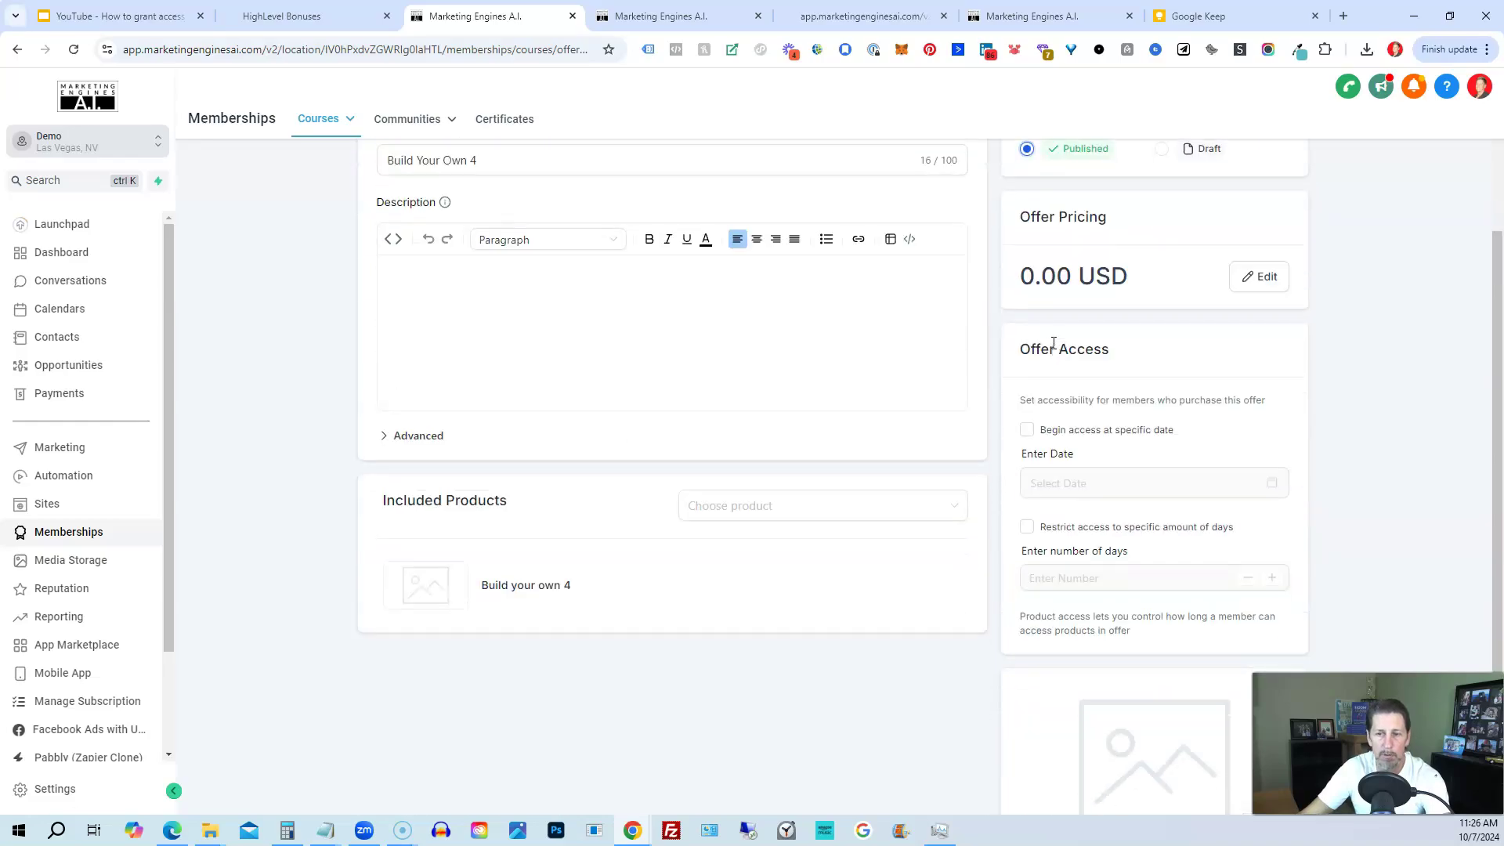
scroll(1056, 354, "down", 1)
scroll(1052, 362, "down", 1)
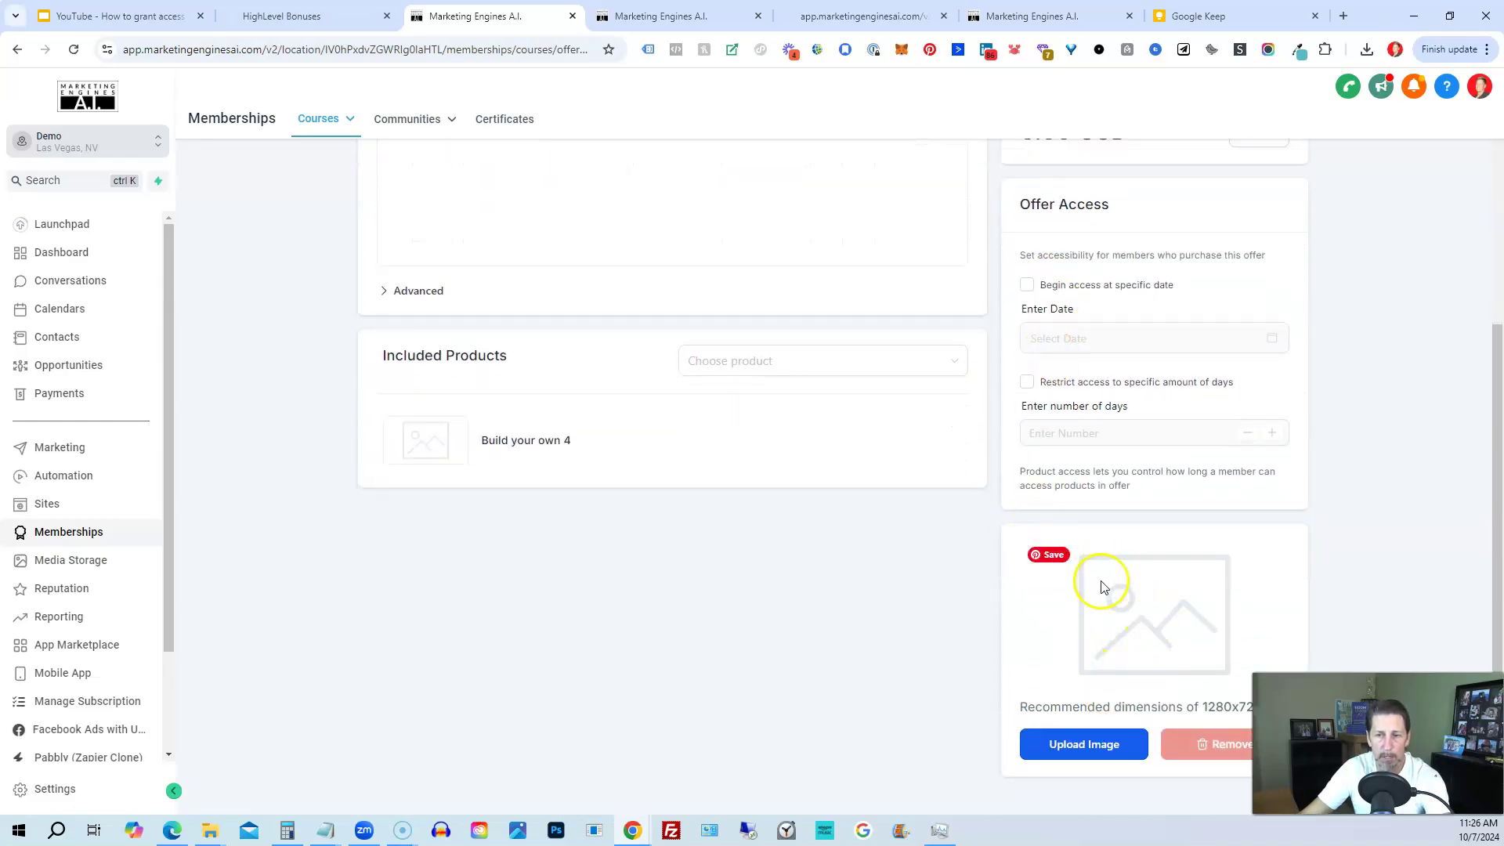
scroll(1066, 423, "up", 2)
scroll(1065, 419, "up", 1)
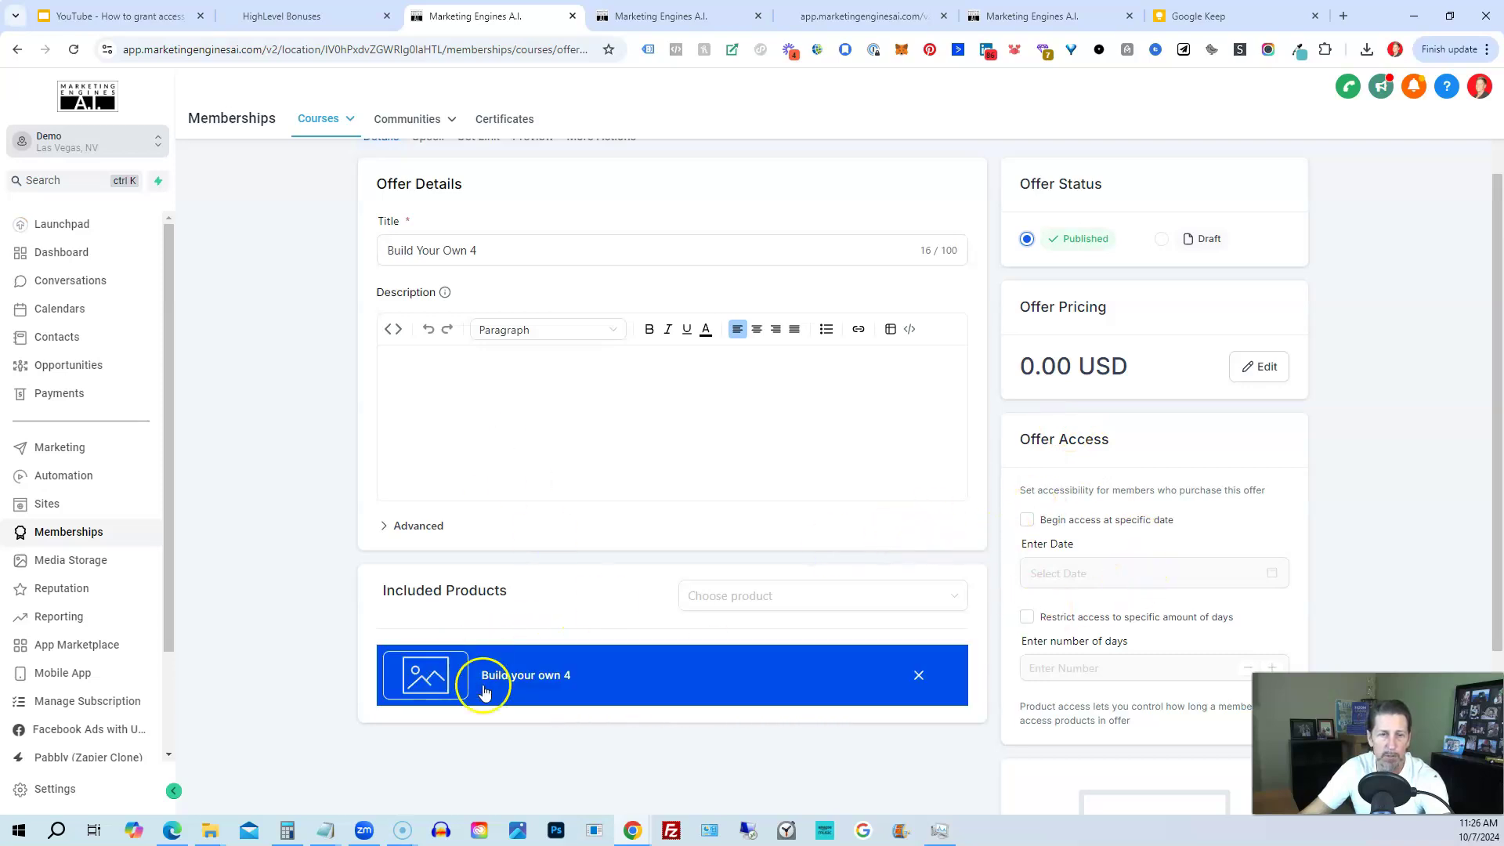
scroll(548, 436, "up", 1)
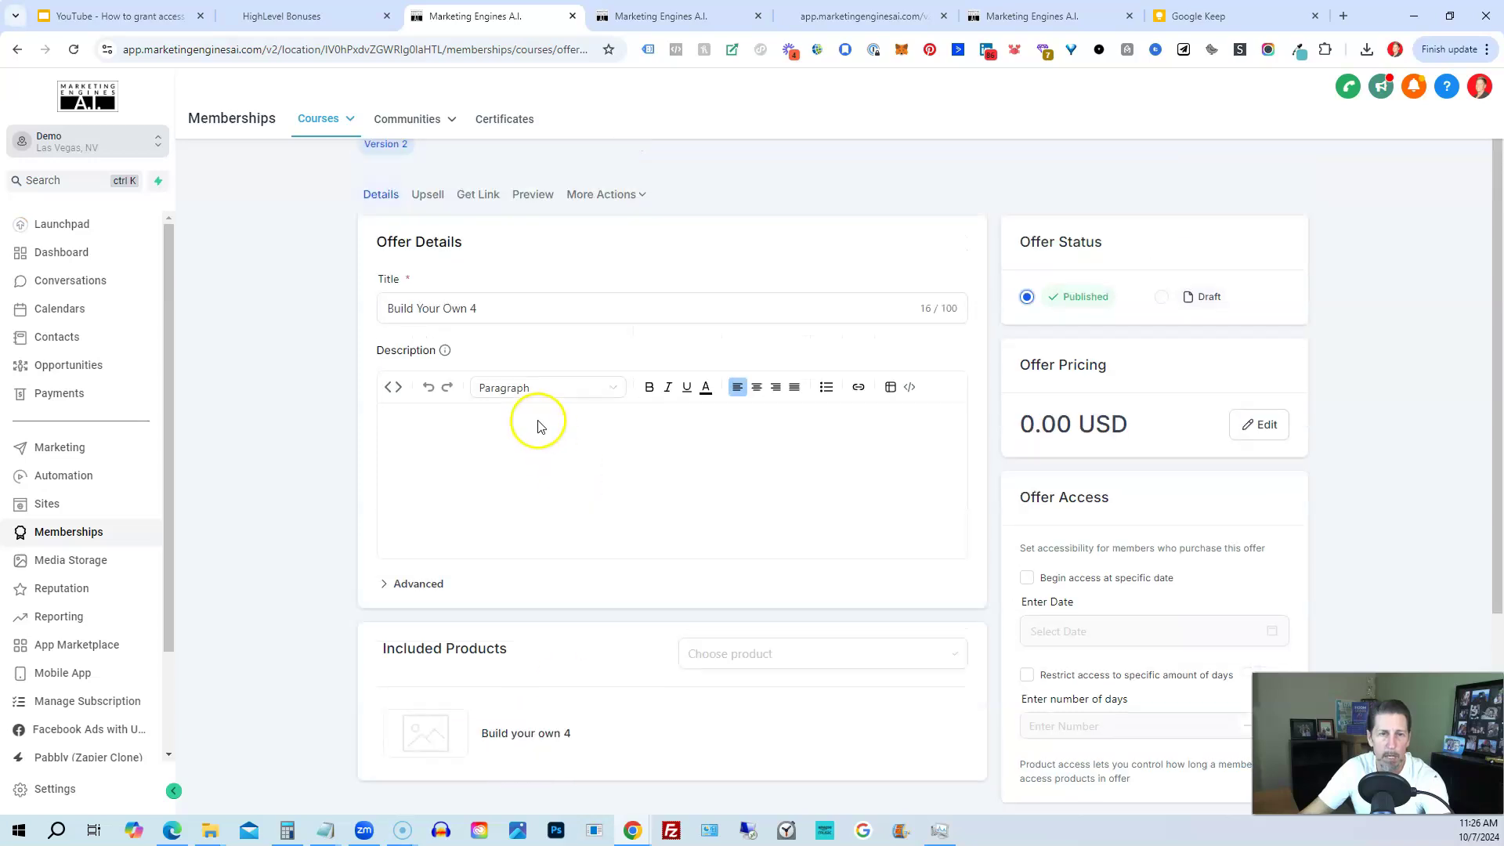
scroll(1174, 315, "up", 1)
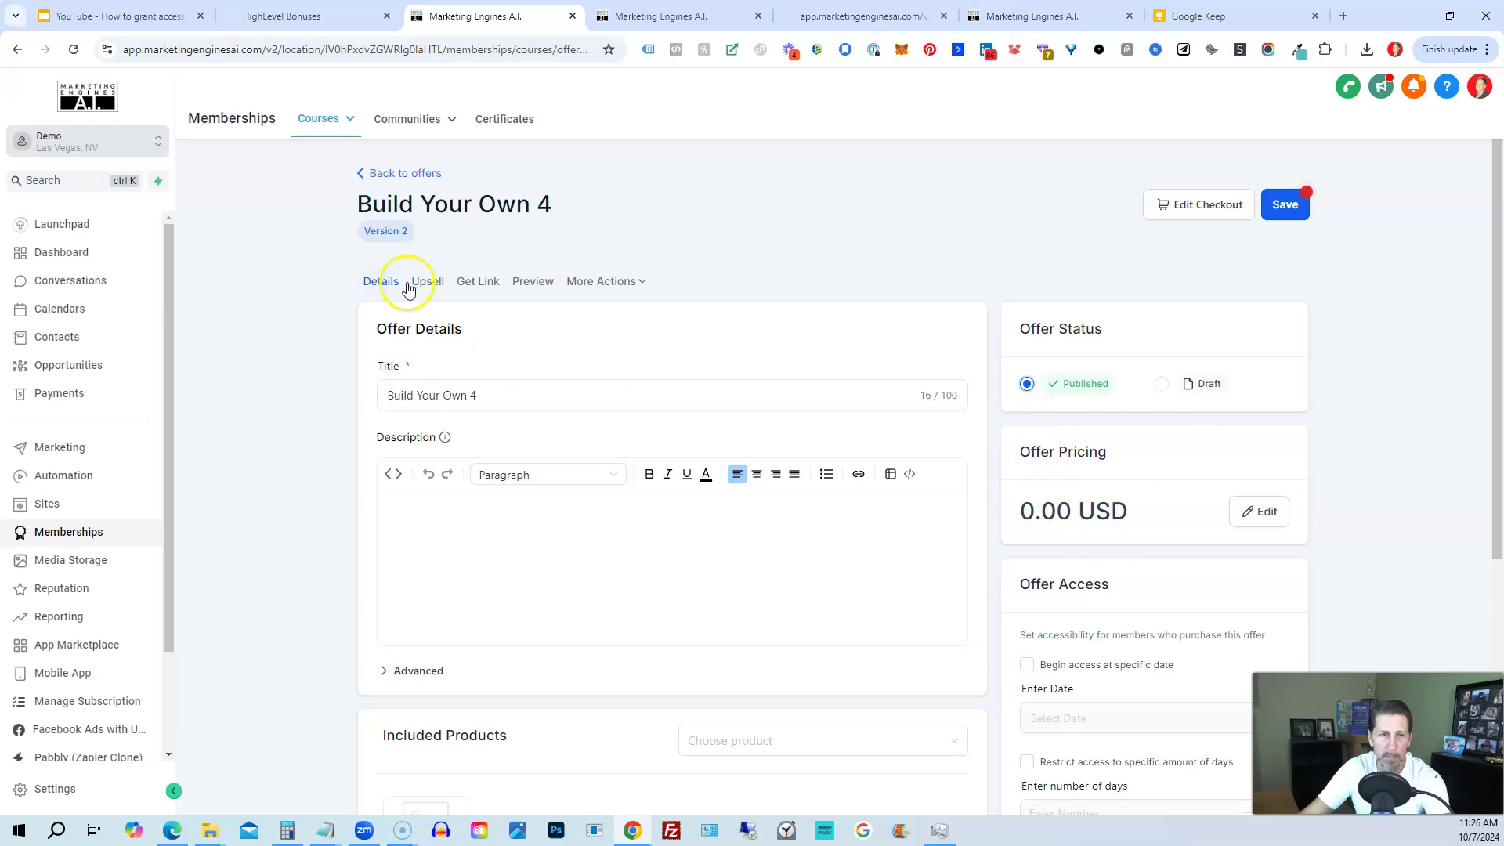
left_click(1293, 206)
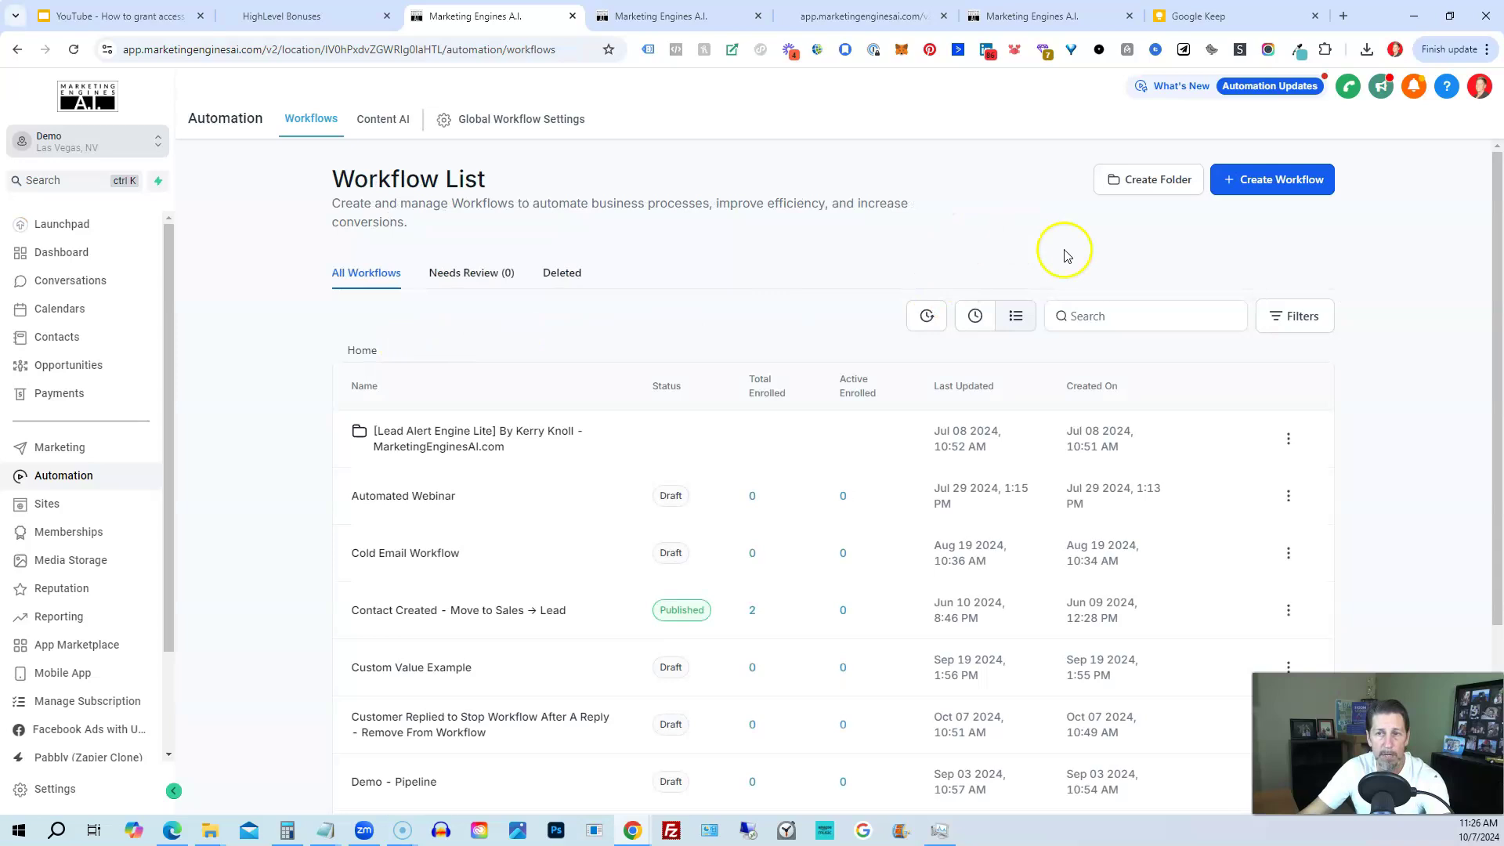
Start a workflow from scratch and title it 'Grant Access To Membership'.
left_click(1258, 193)
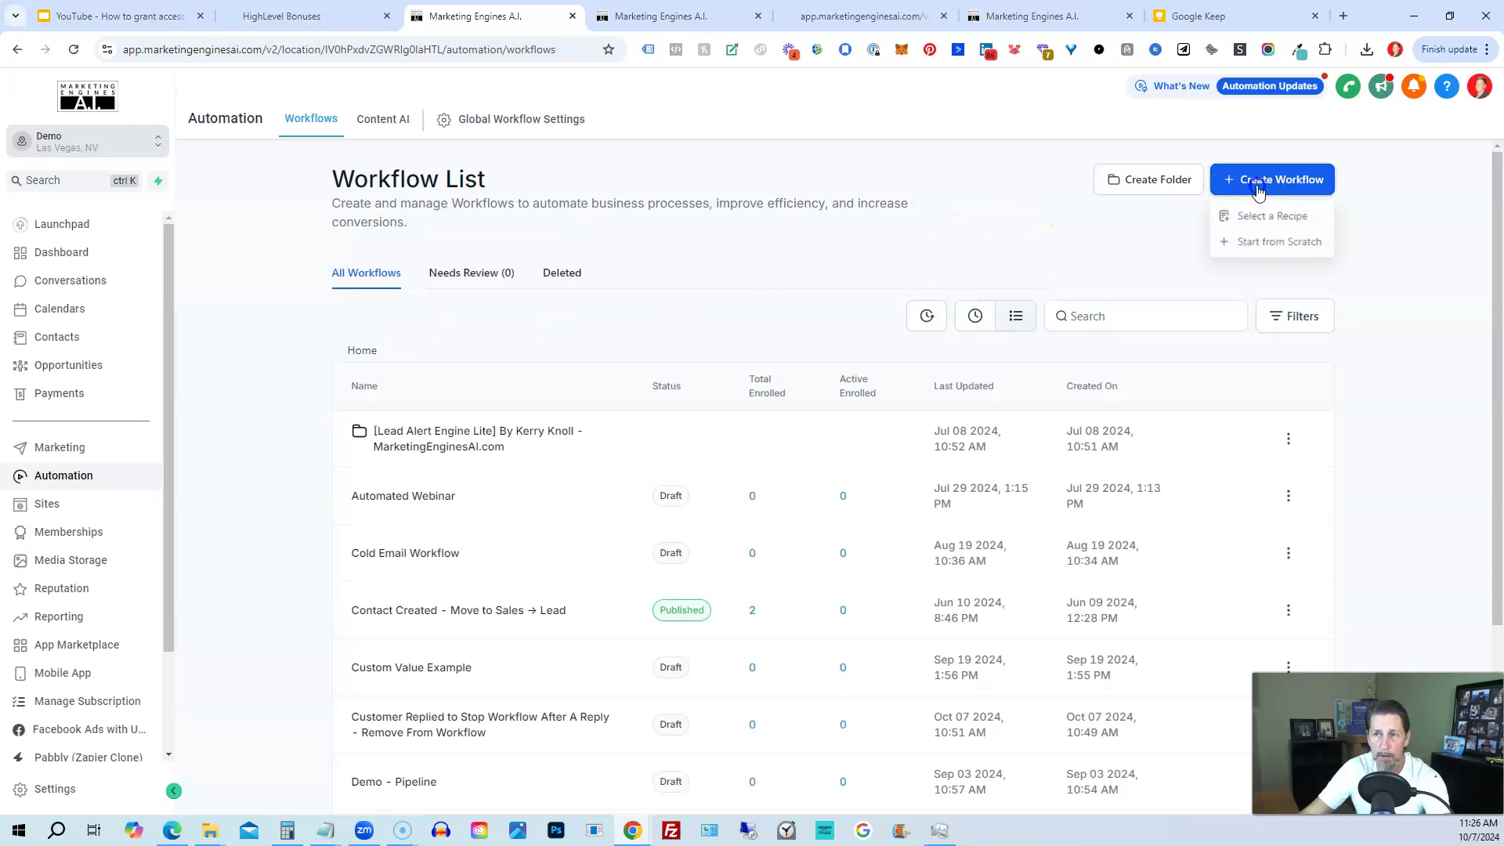
left_click(1251, 245)
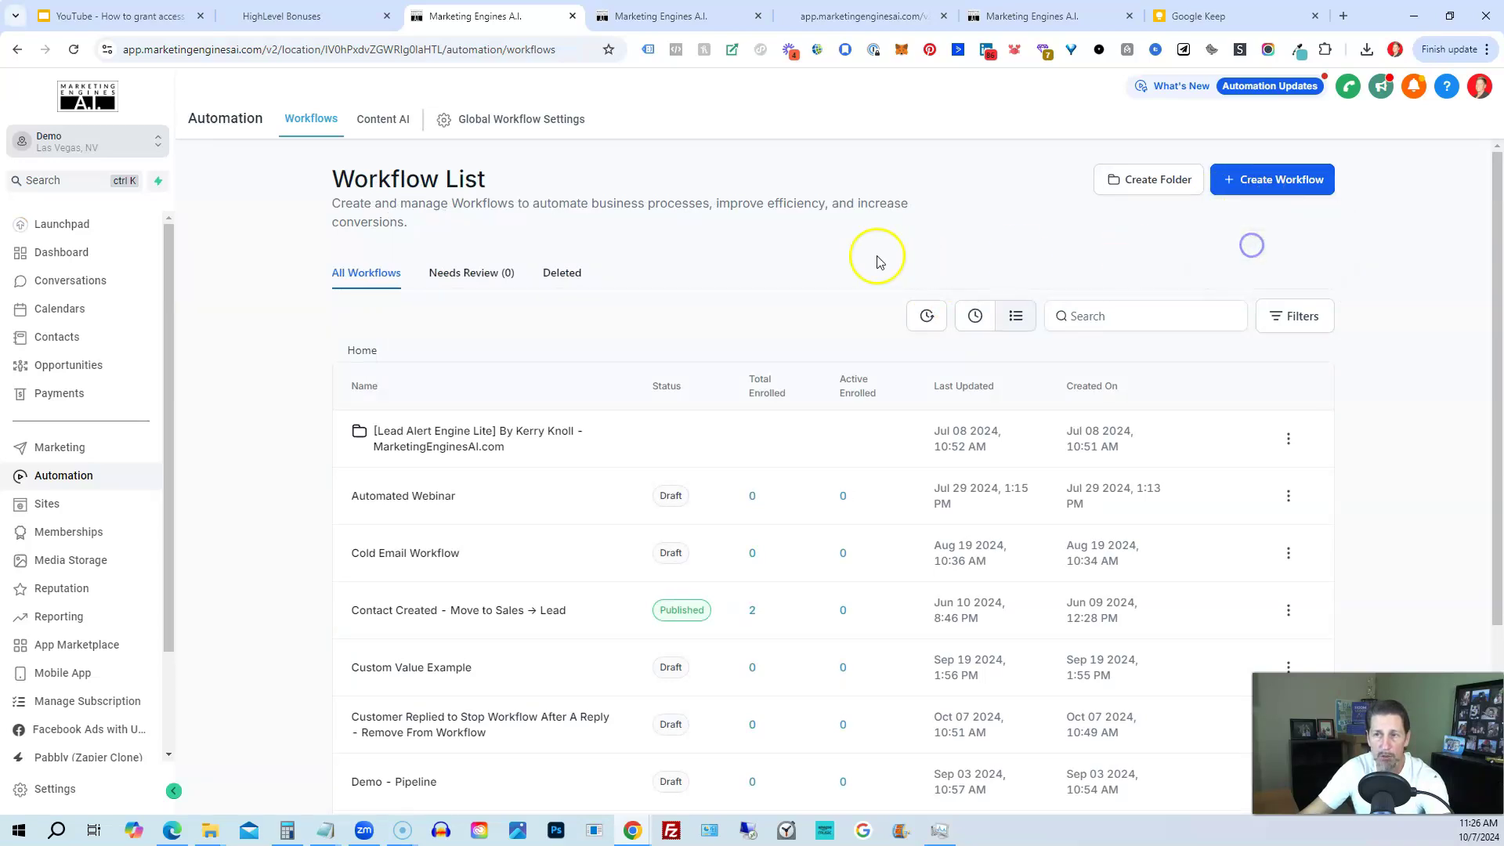
left_click(697, 92)
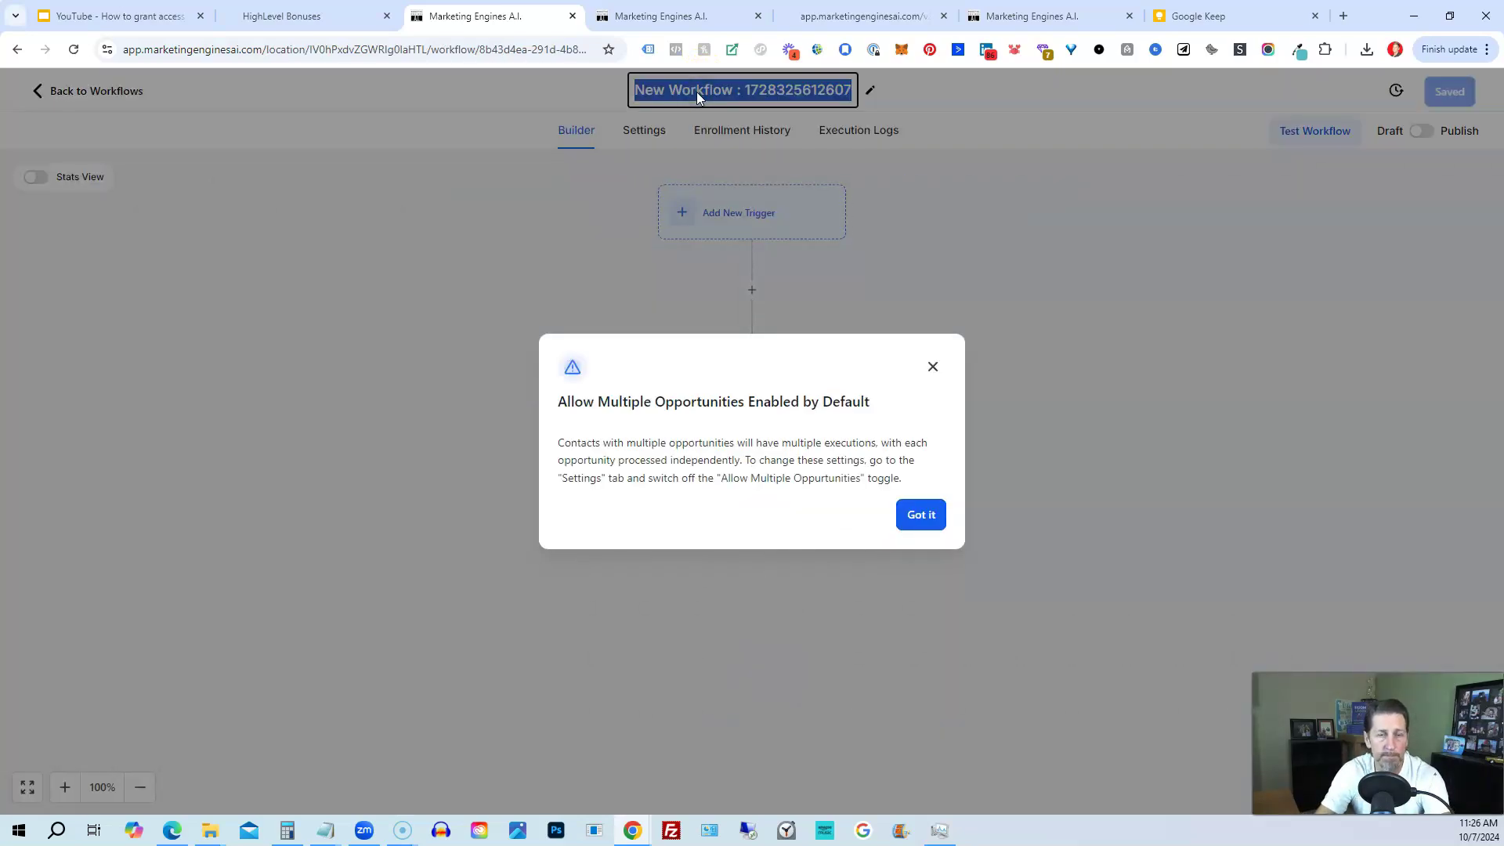
type("Grant Acce")
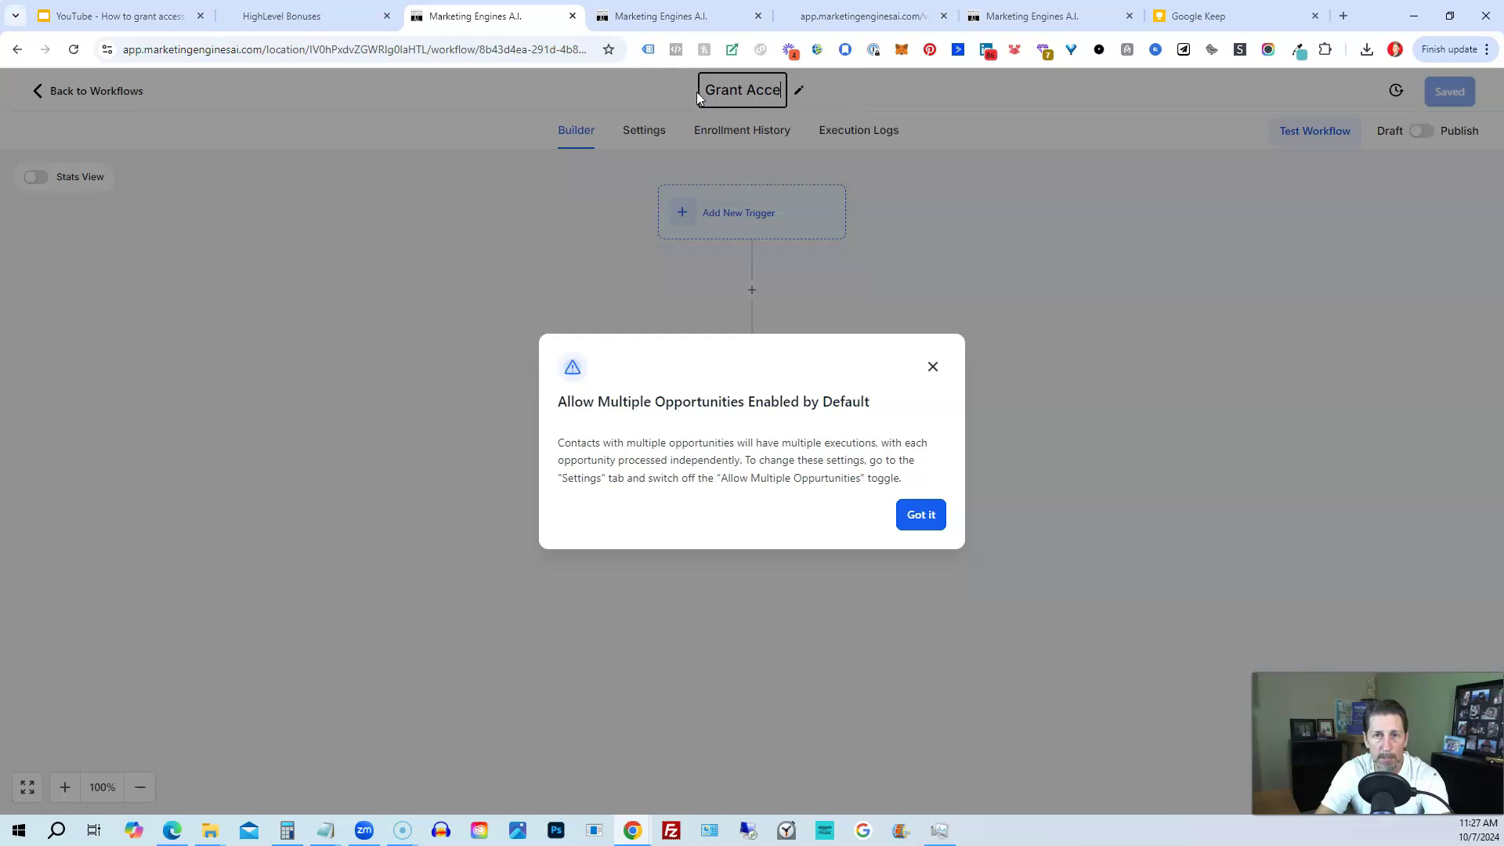
type("ss To M")
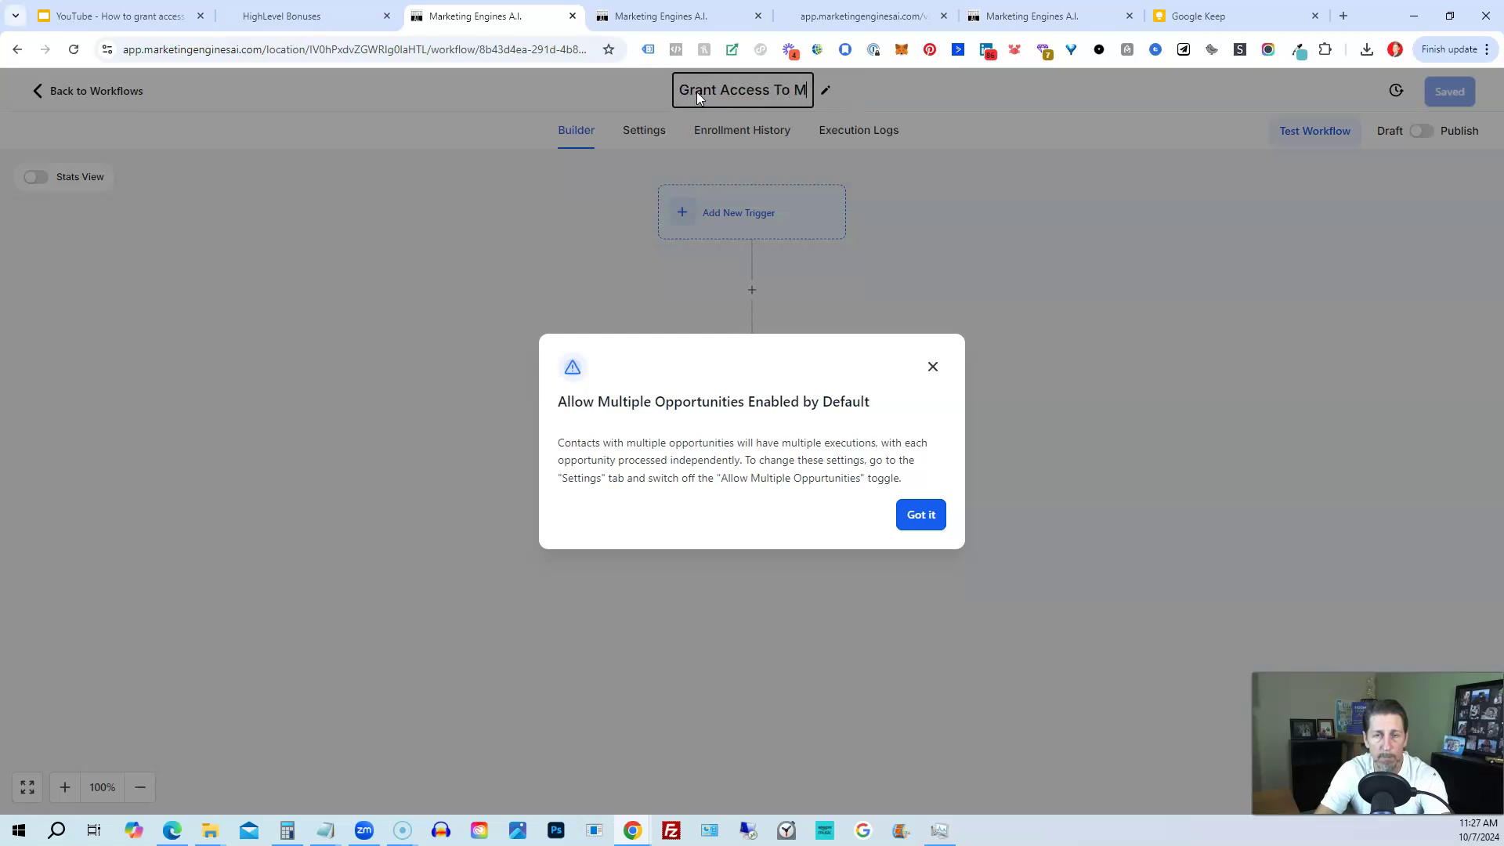
type("embership")
left_click(843, 269)
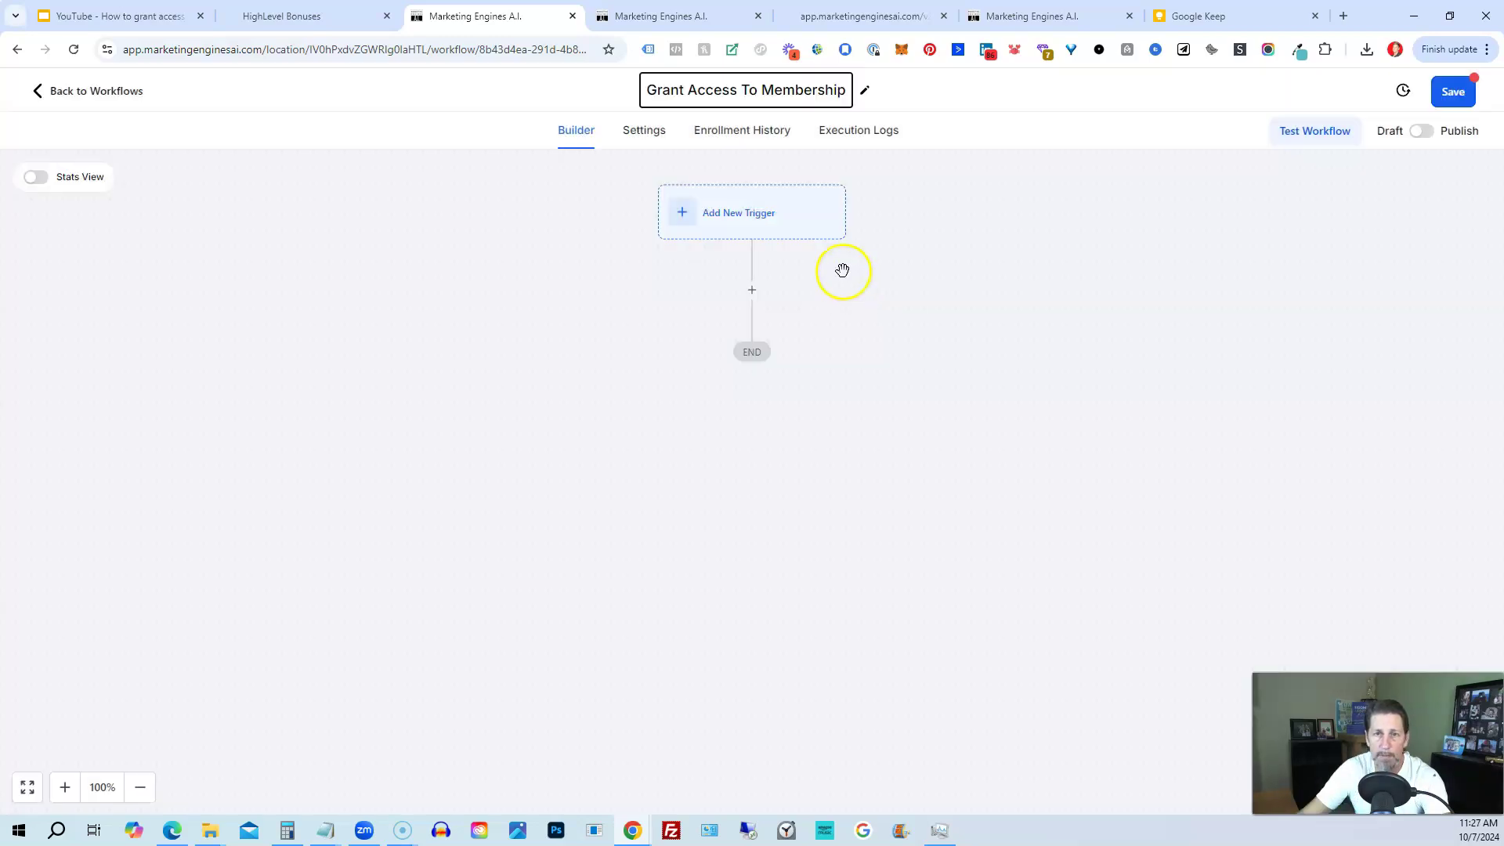
left_click(523, 215)
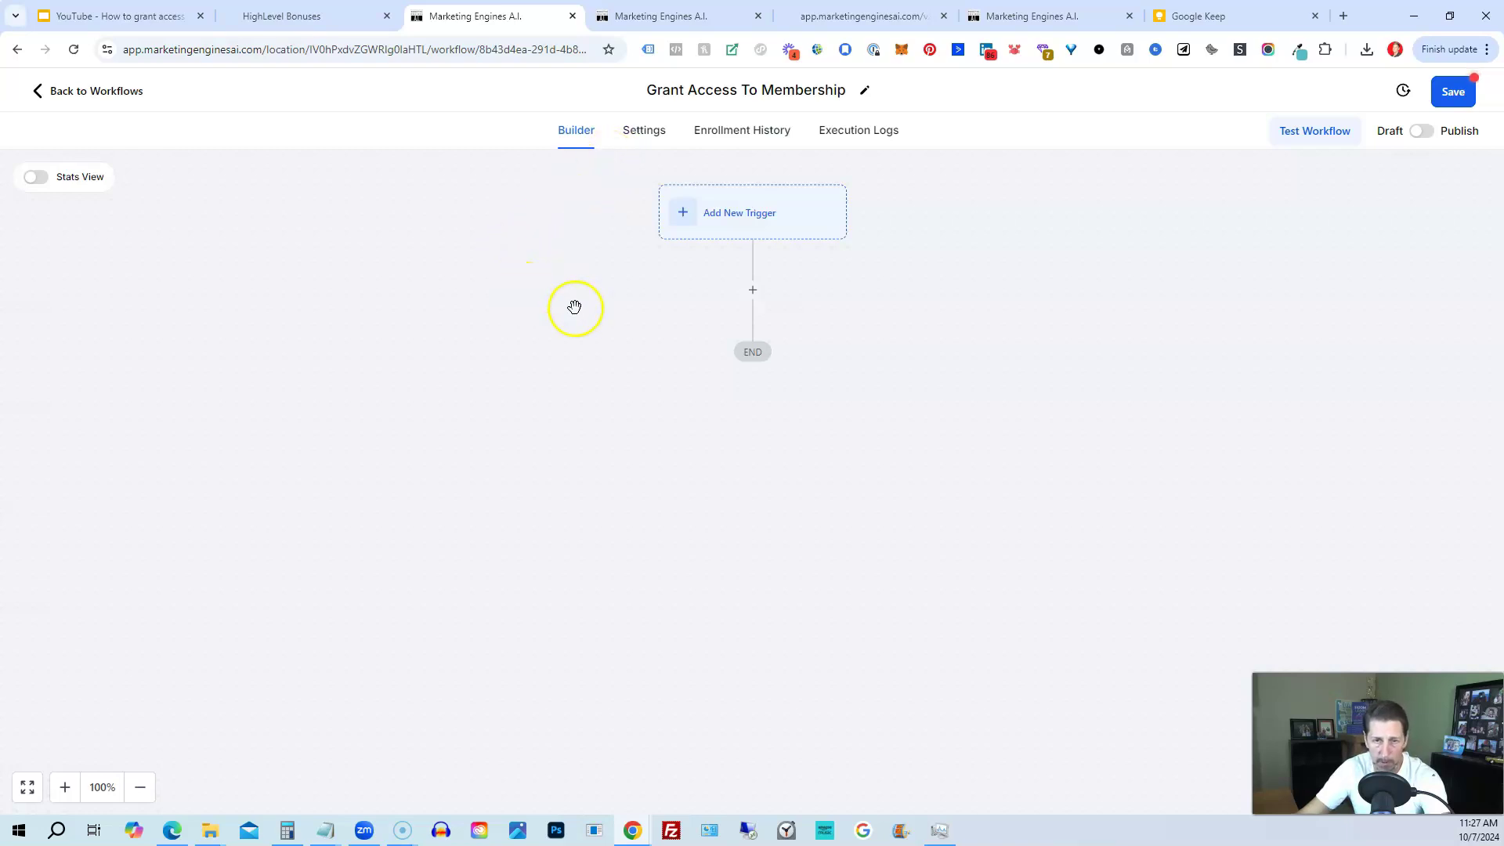
Add a Course Grant Offer action for Build Your Own 4, save the workflow, and go back to Workflows.
left_click(751, 293)
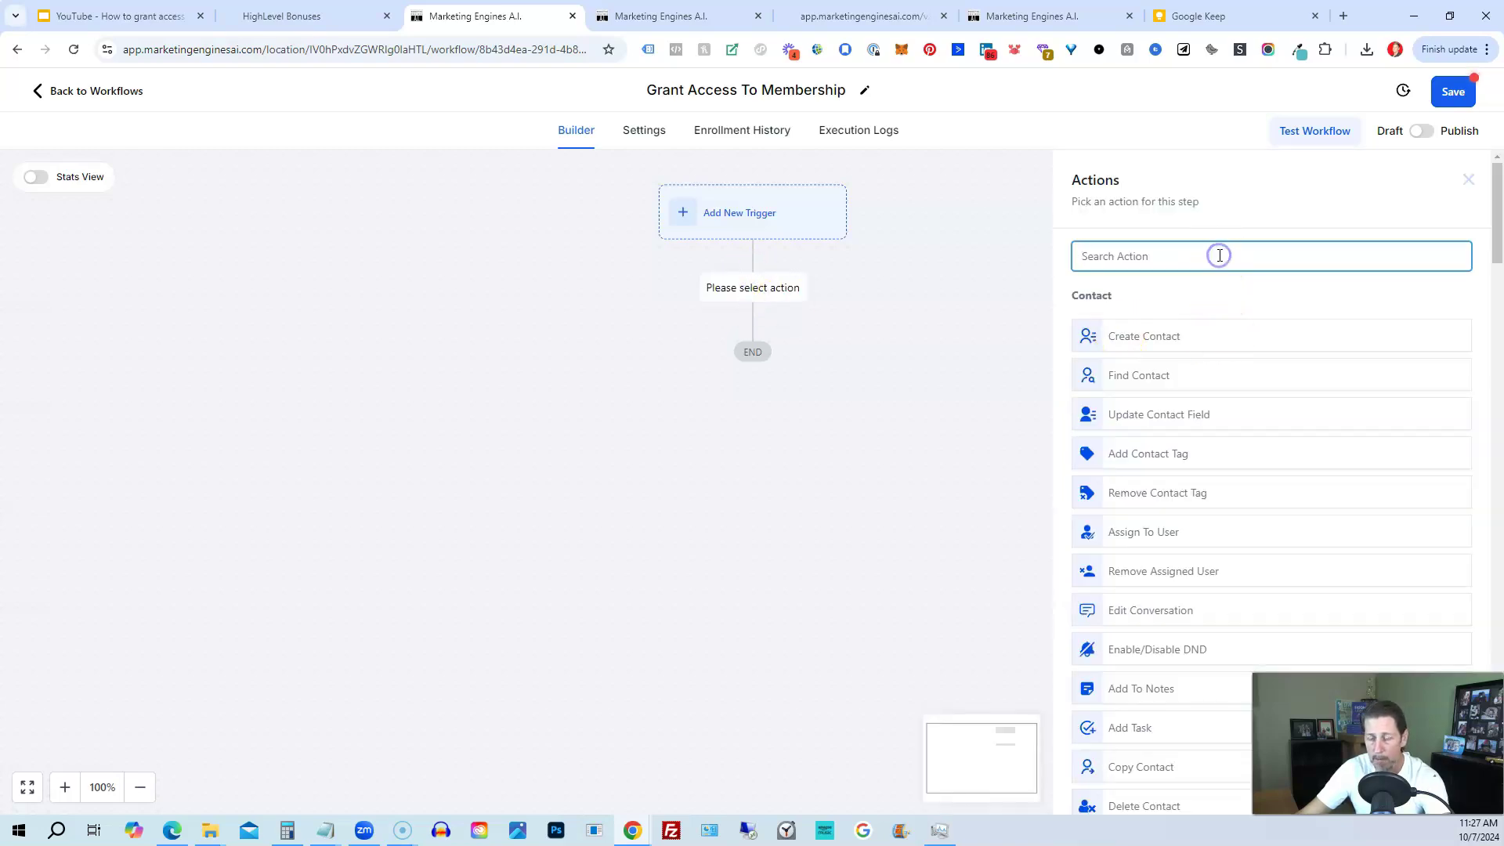
type("gra")
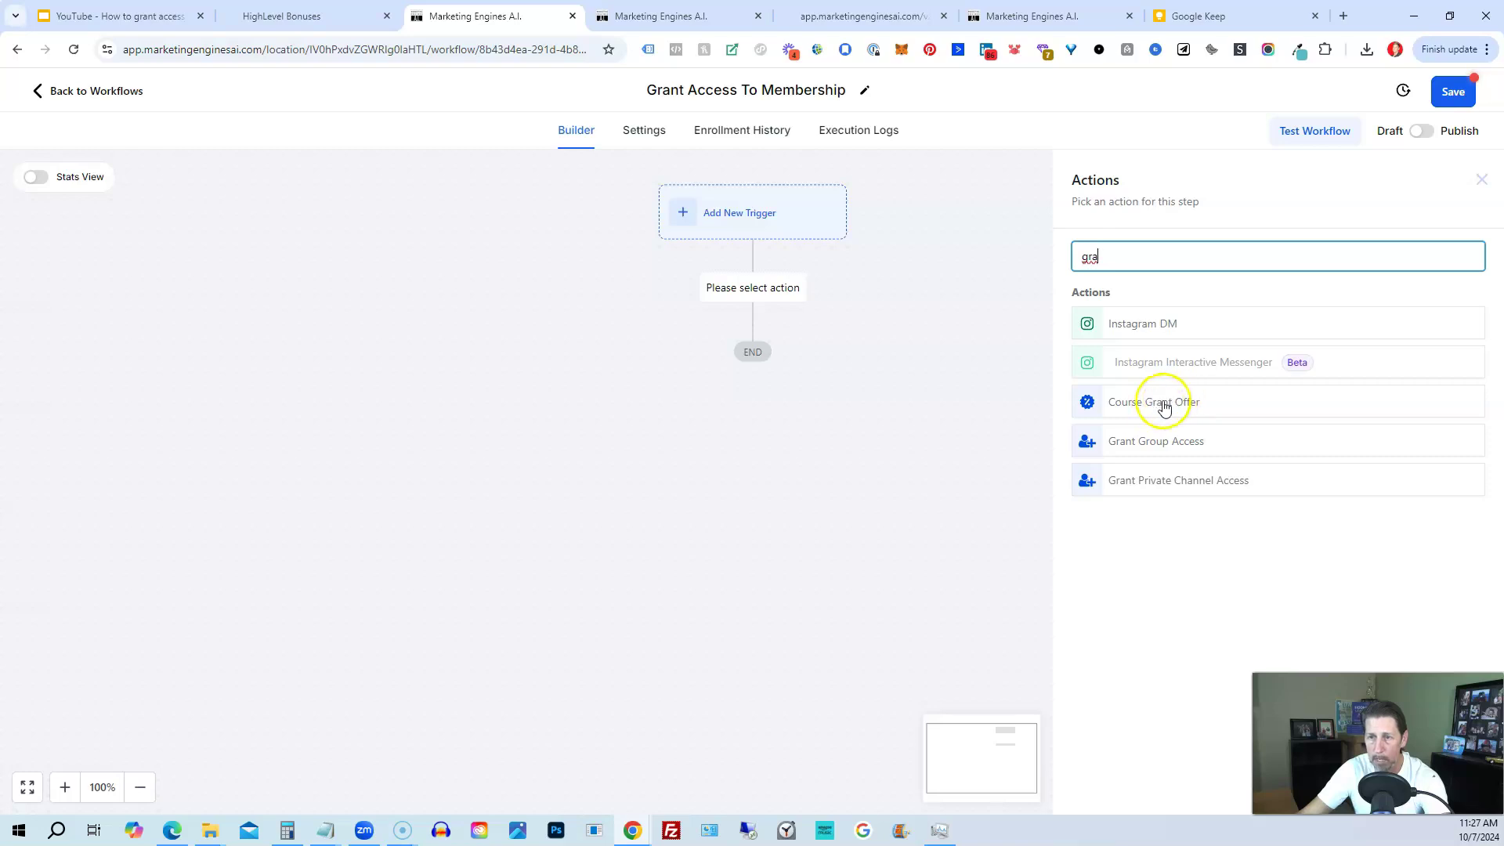
left_click(1137, 405)
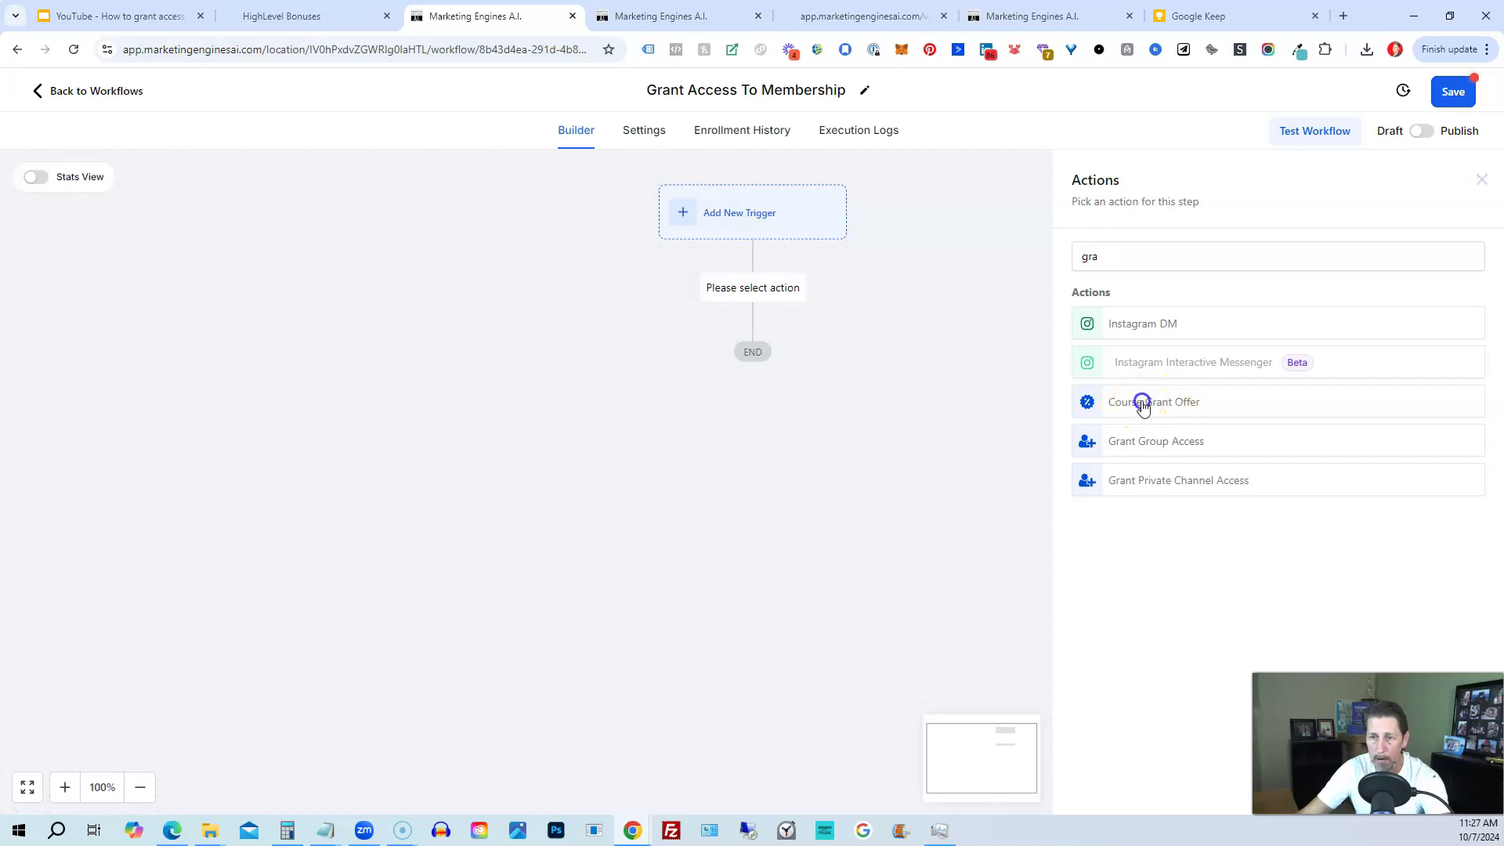
left_click(1126, 356)
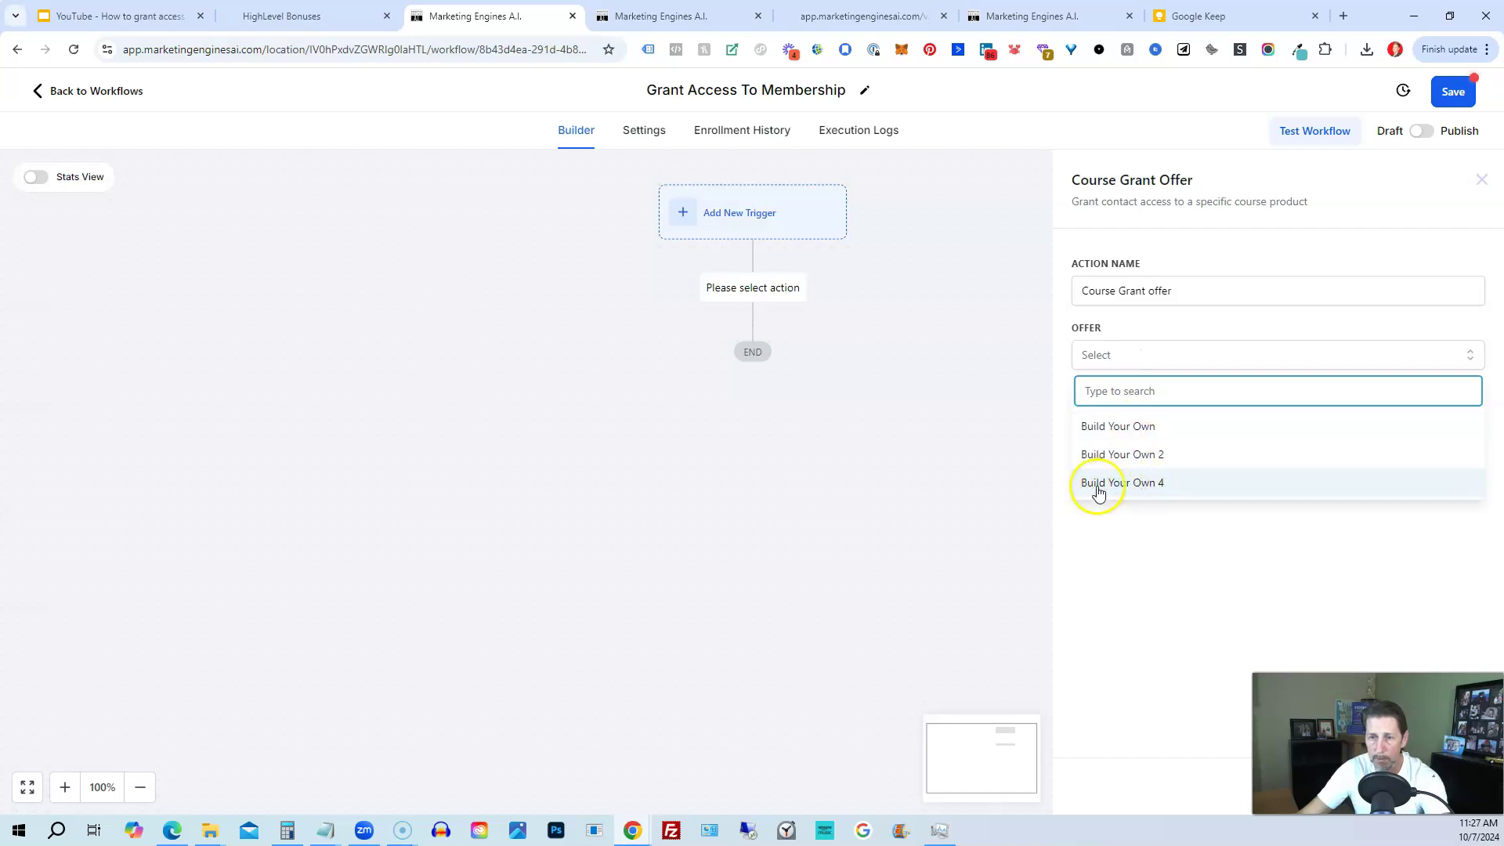
left_click(1138, 484)
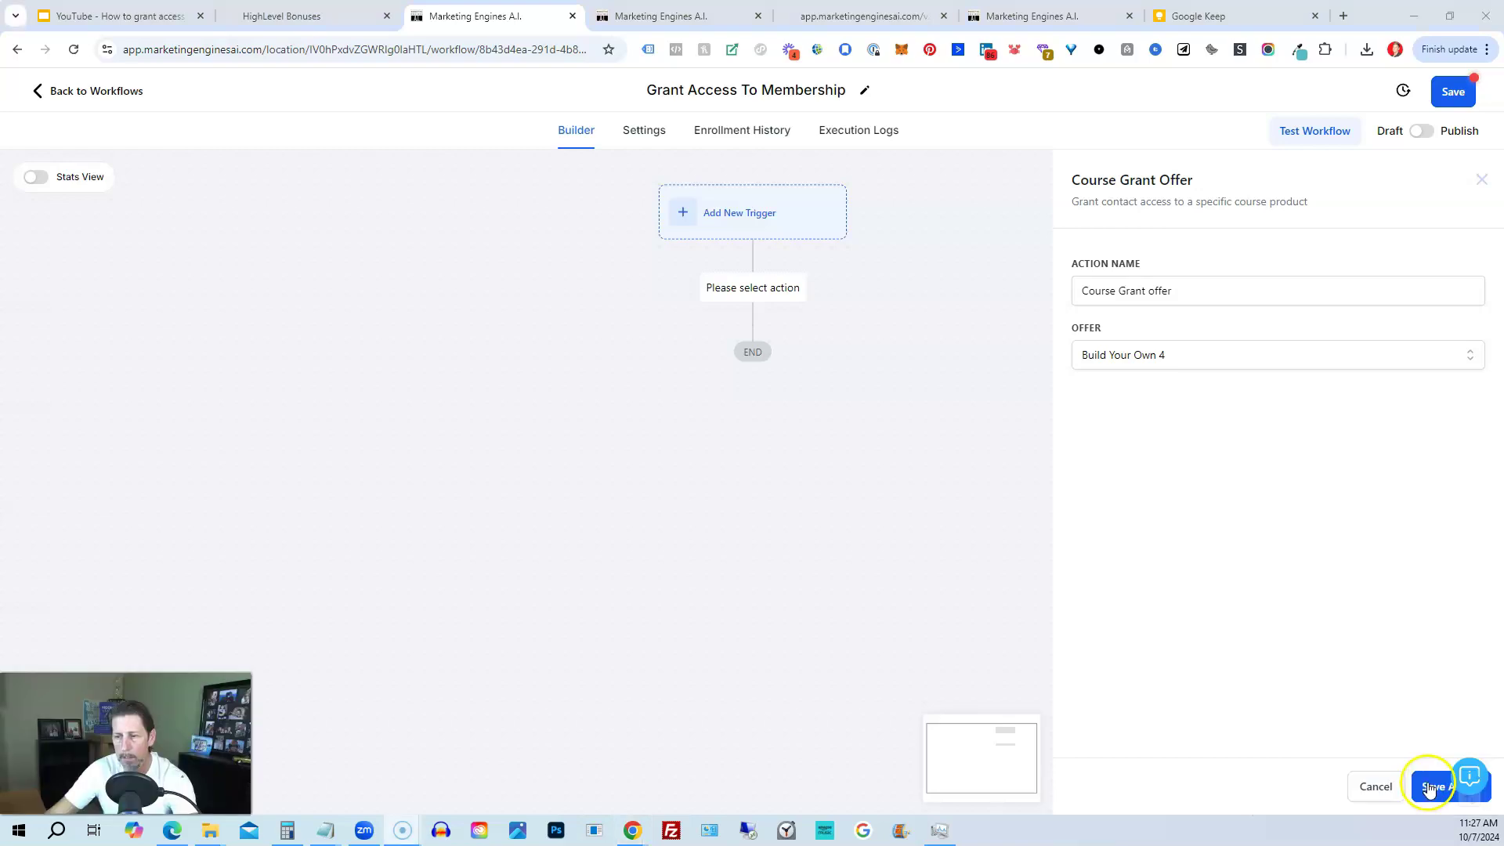
left_click(1438, 784)
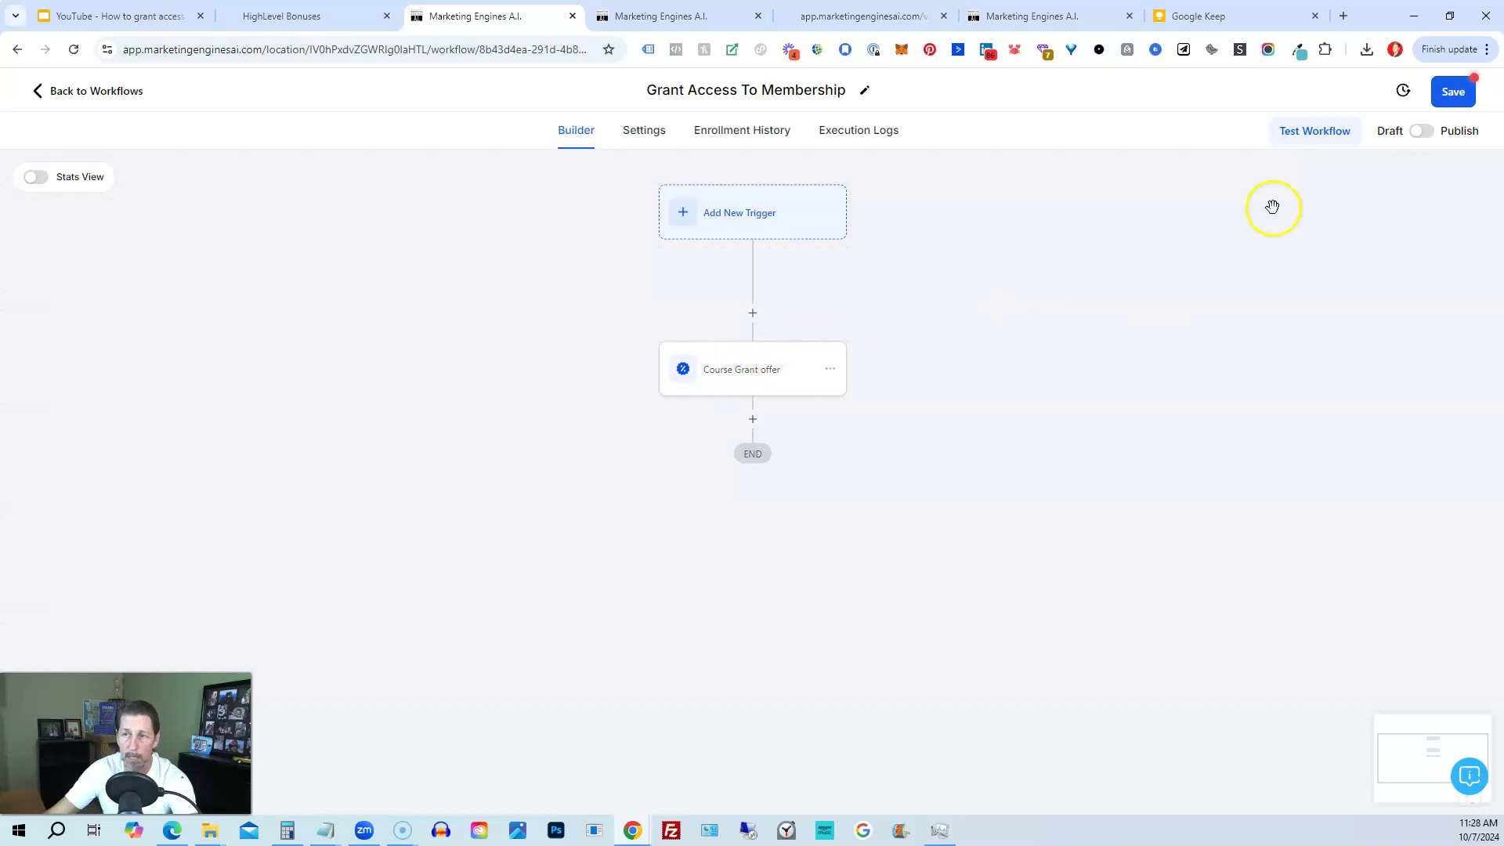
left_click(1451, 92)
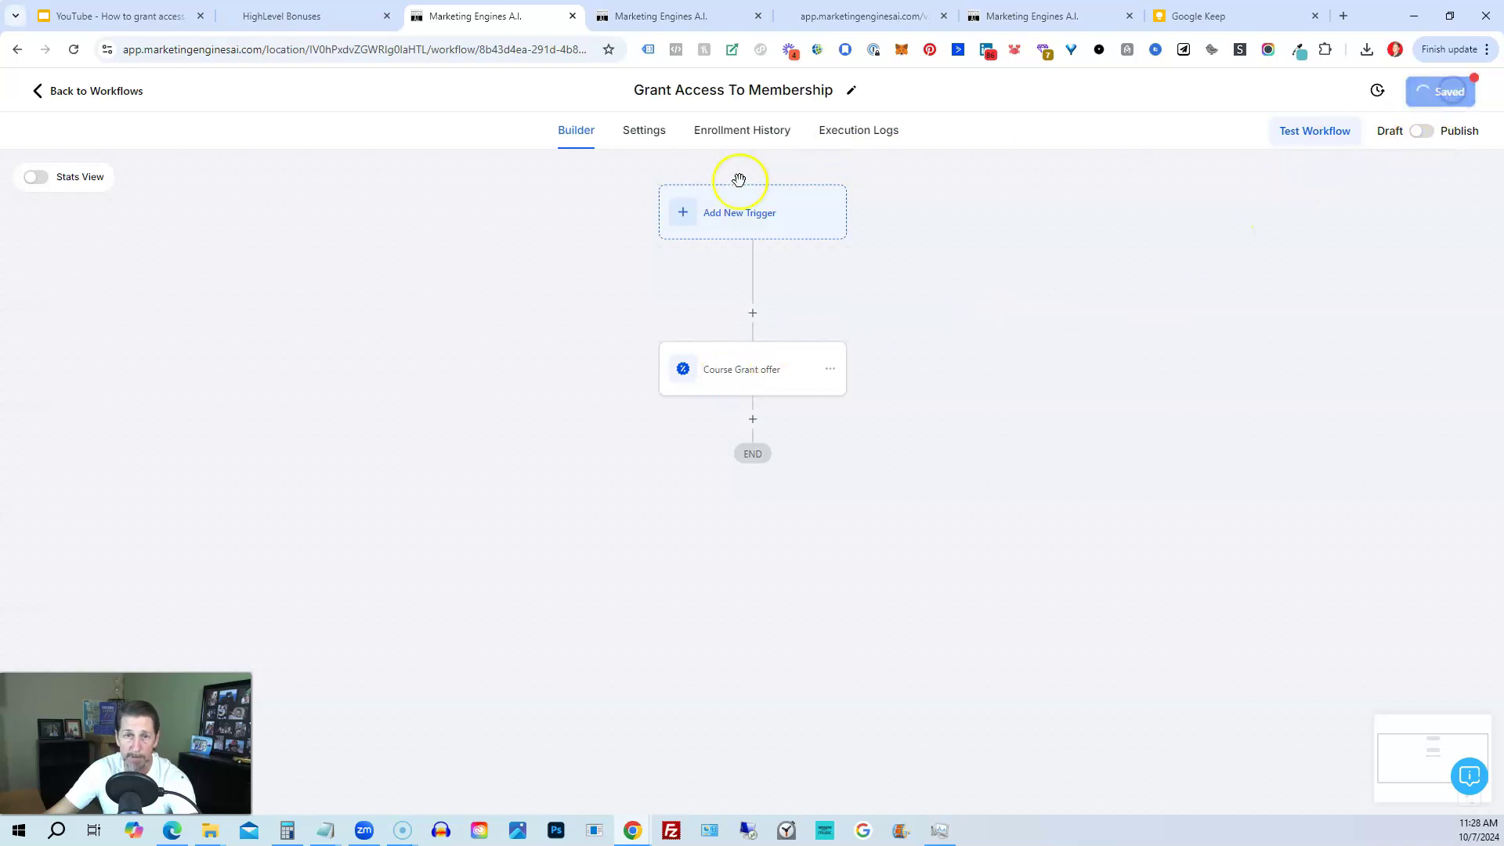
left_click(107, 92)
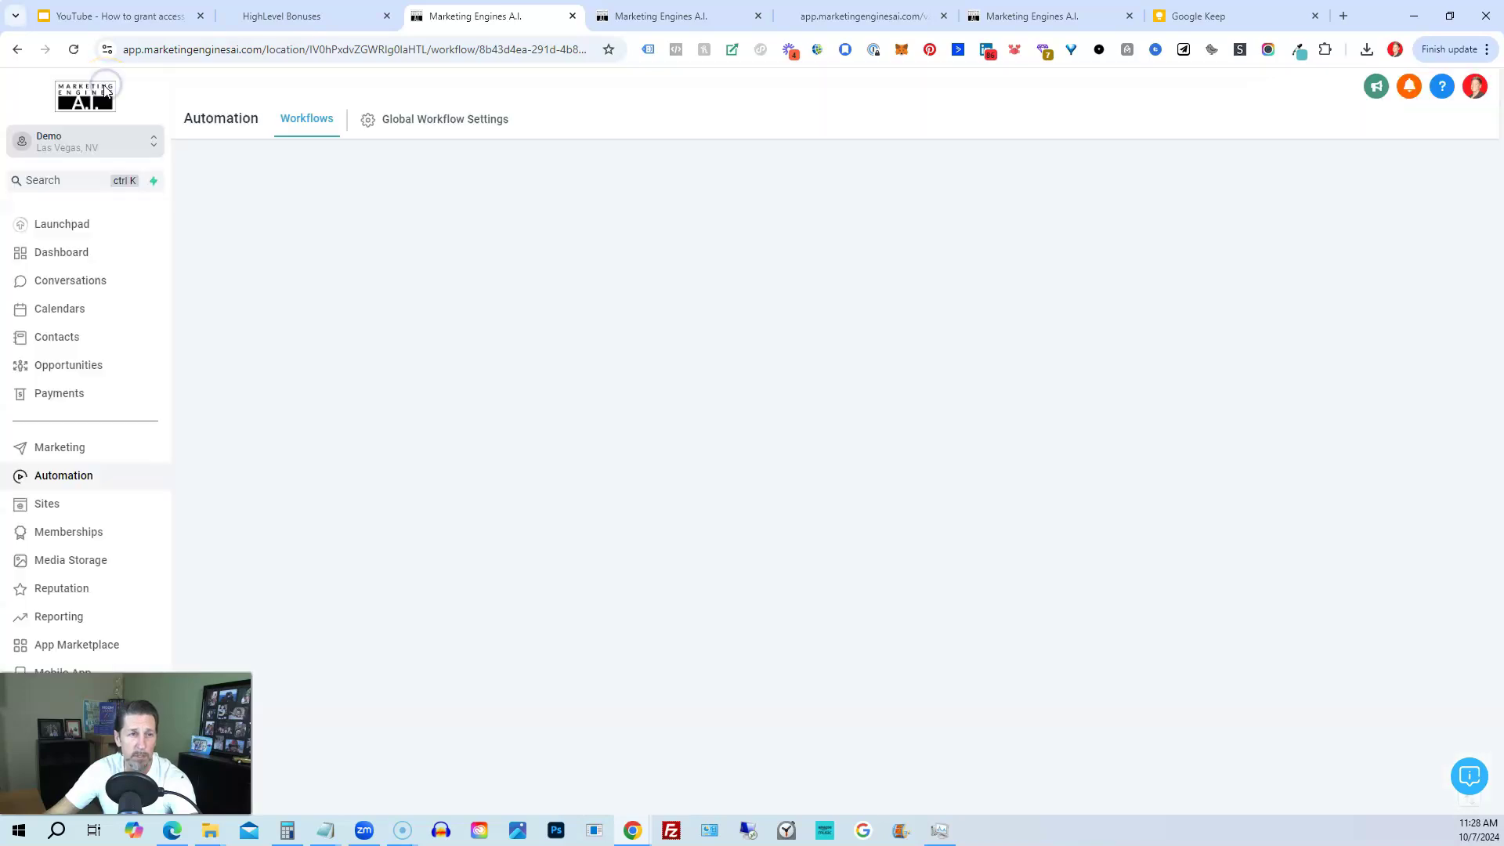
Open the third contact and check the Client Portal's Courses Offers available to add.
left_click(39, 337)
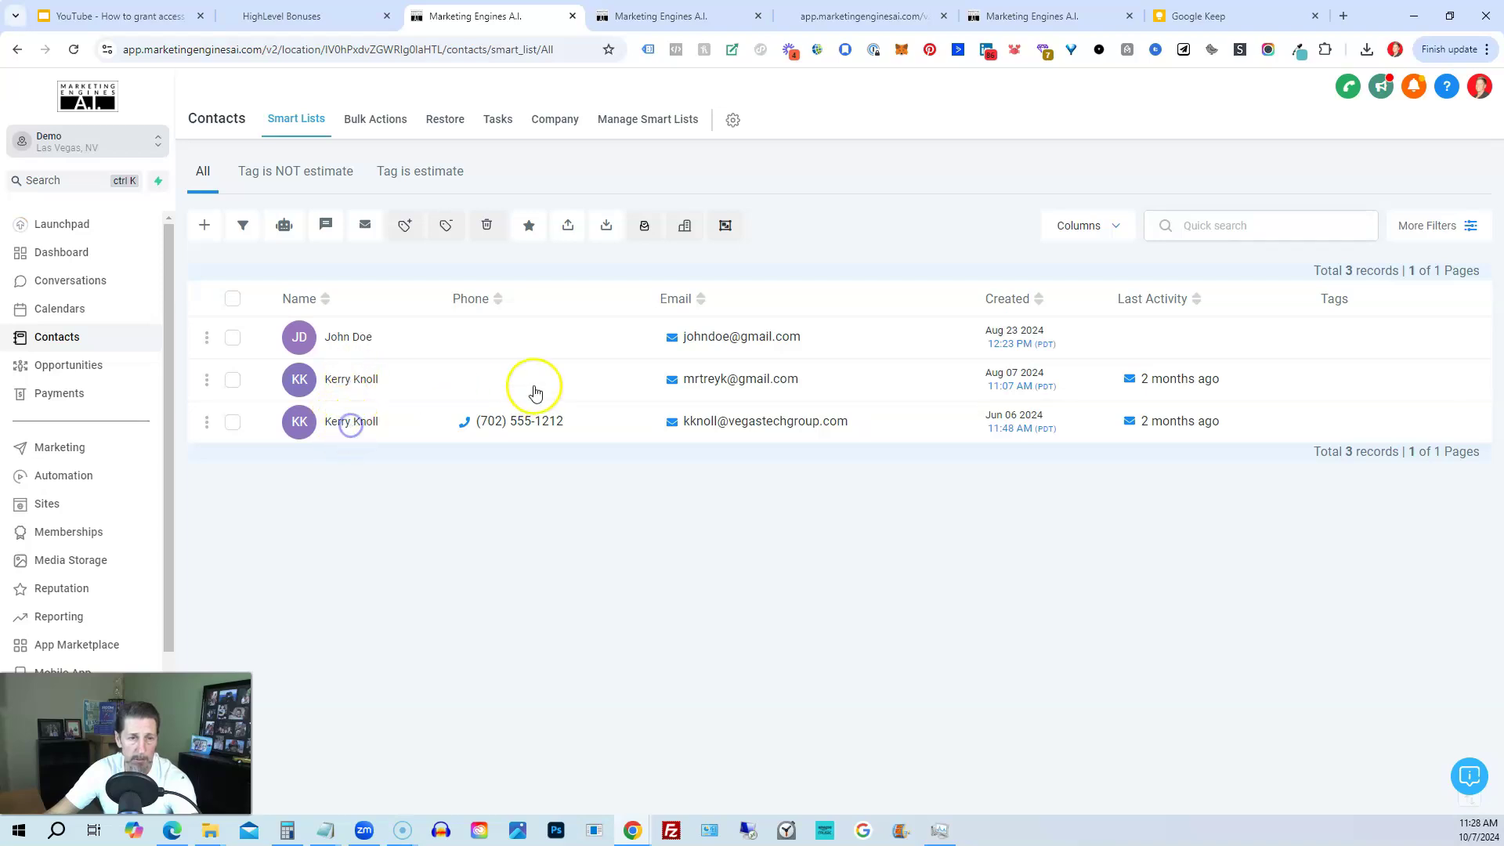
left_click(356, 433)
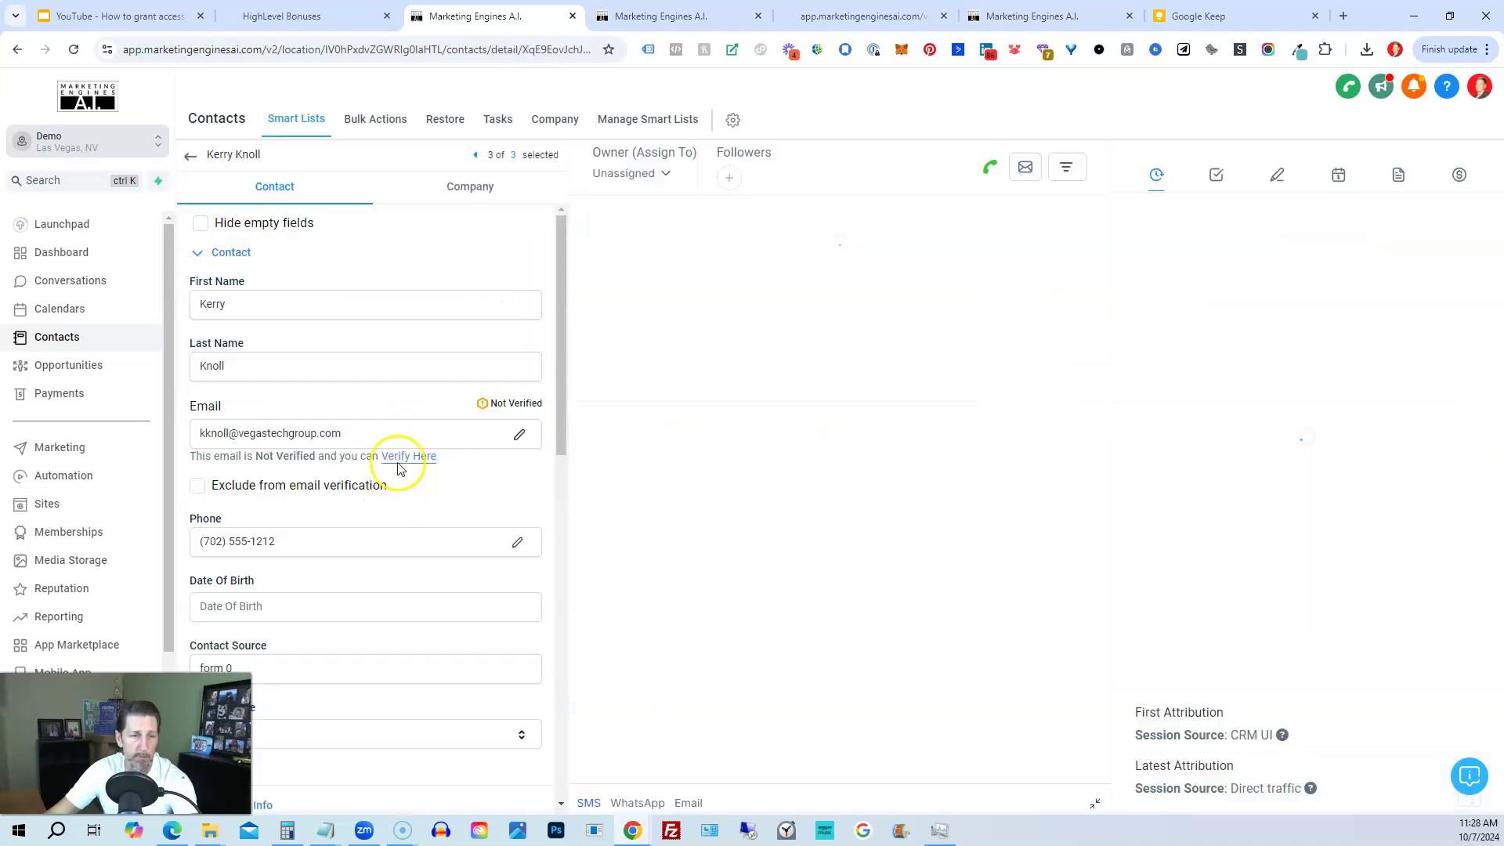
scroll(396, 464, "down", 1)
scroll(437, 339, "down", 5)
scroll(438, 345, "down", 3)
scroll(392, 353, "down", 3)
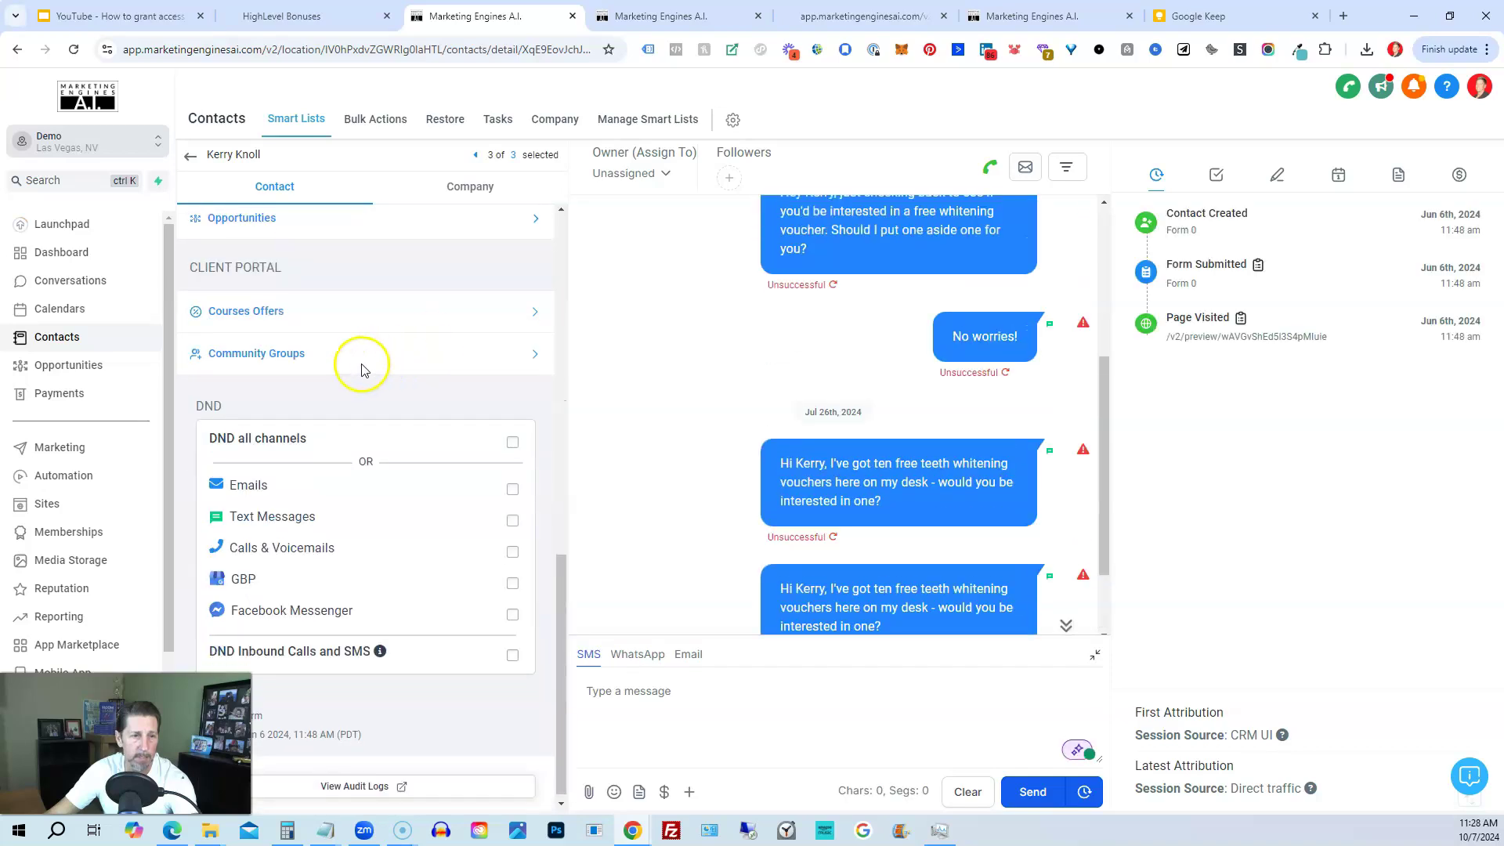
left_click(533, 312)
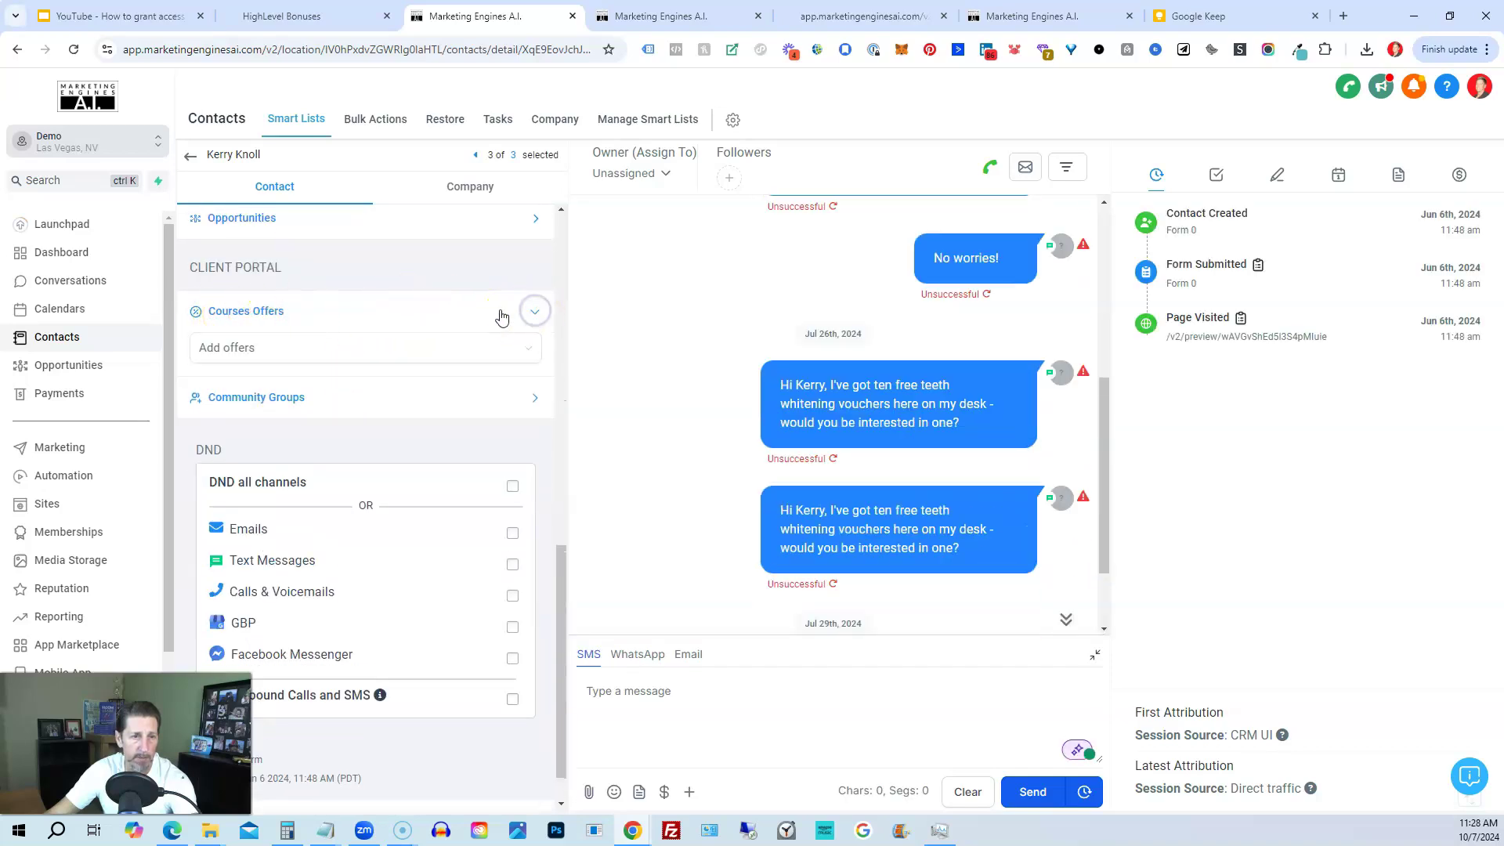
left_click(221, 348)
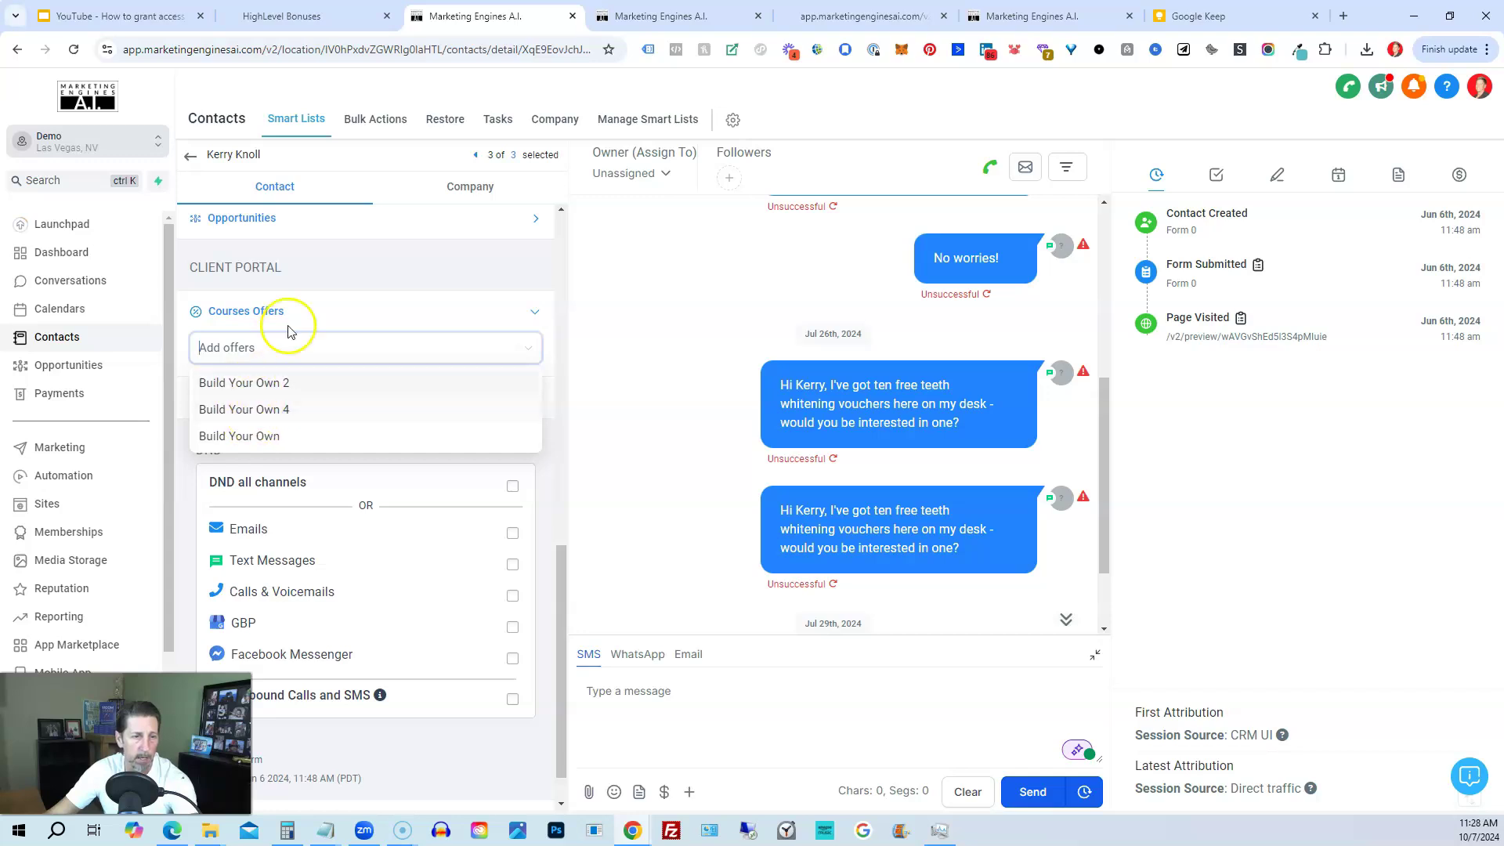
left_click(341, 309)
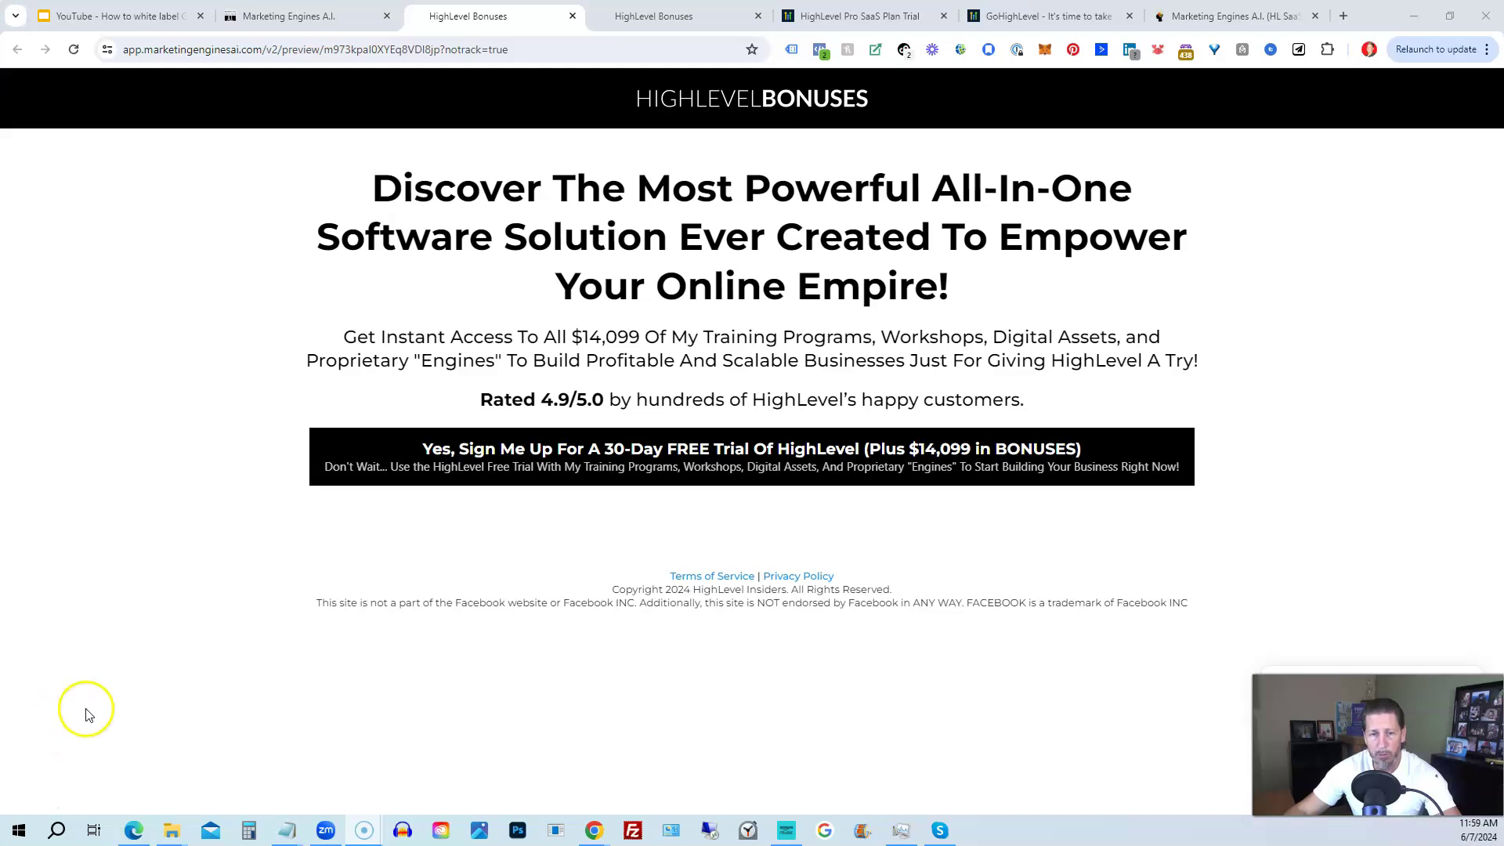
Show the Try HighLevel popup via 'Yes, Sign Me Up', then switch to the other HighLevel Bonuses tab.
left_click(561, 475)
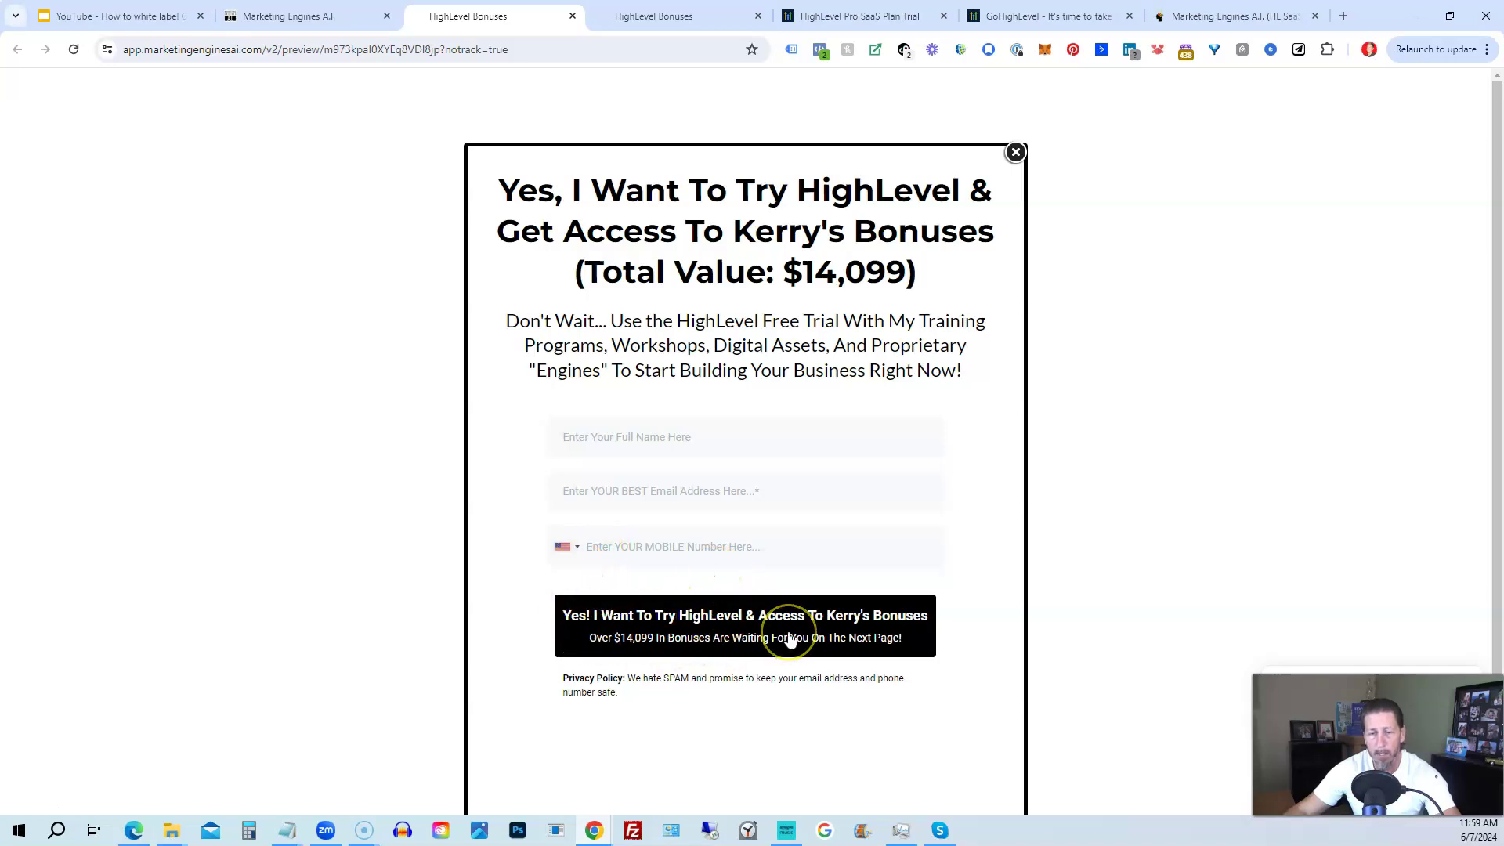
left_click(664, 15)
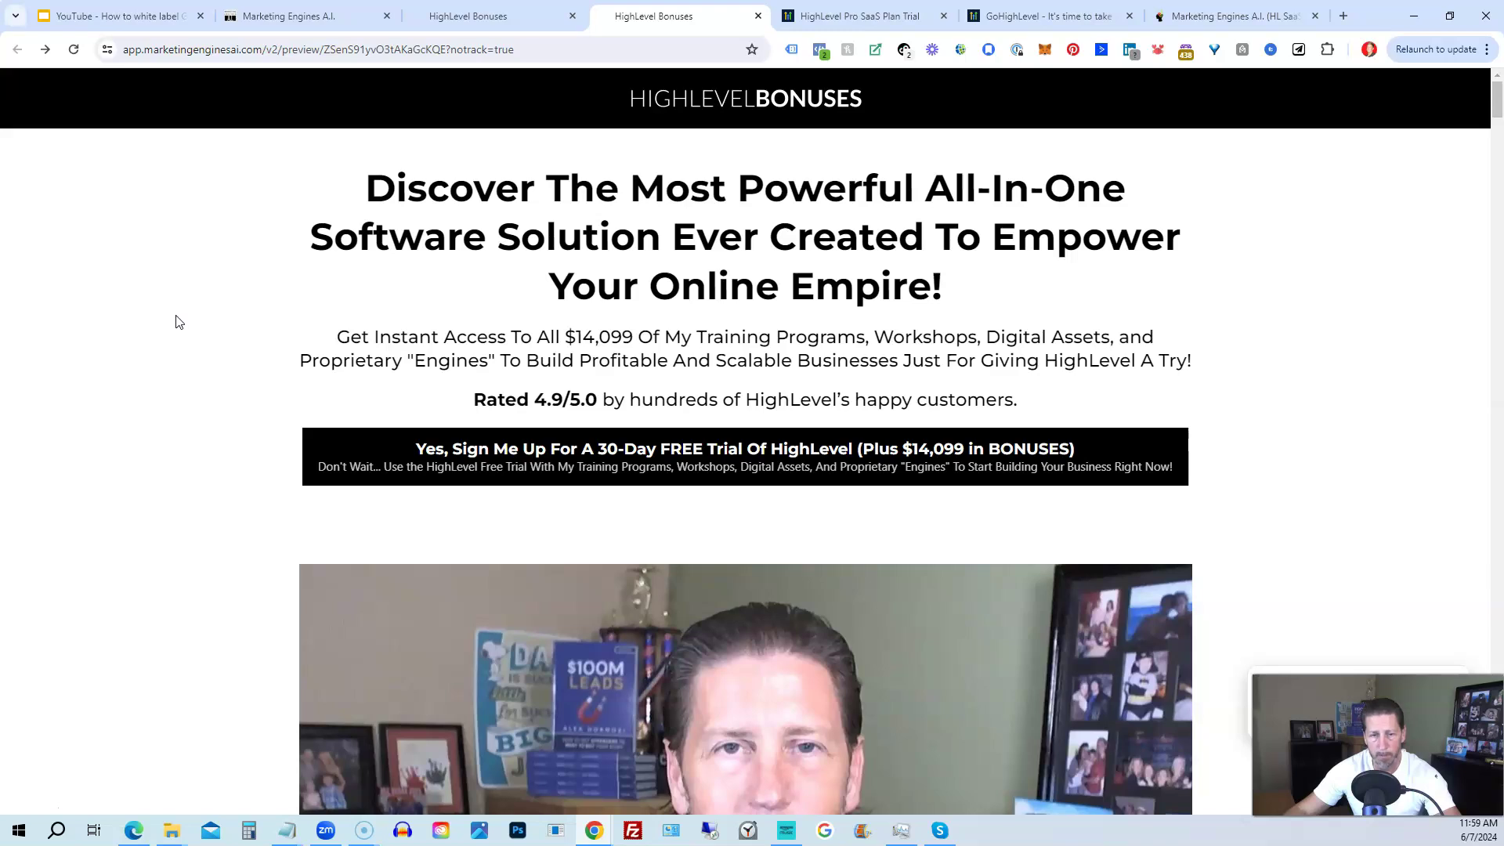
scroll(179, 322, "down", 3)
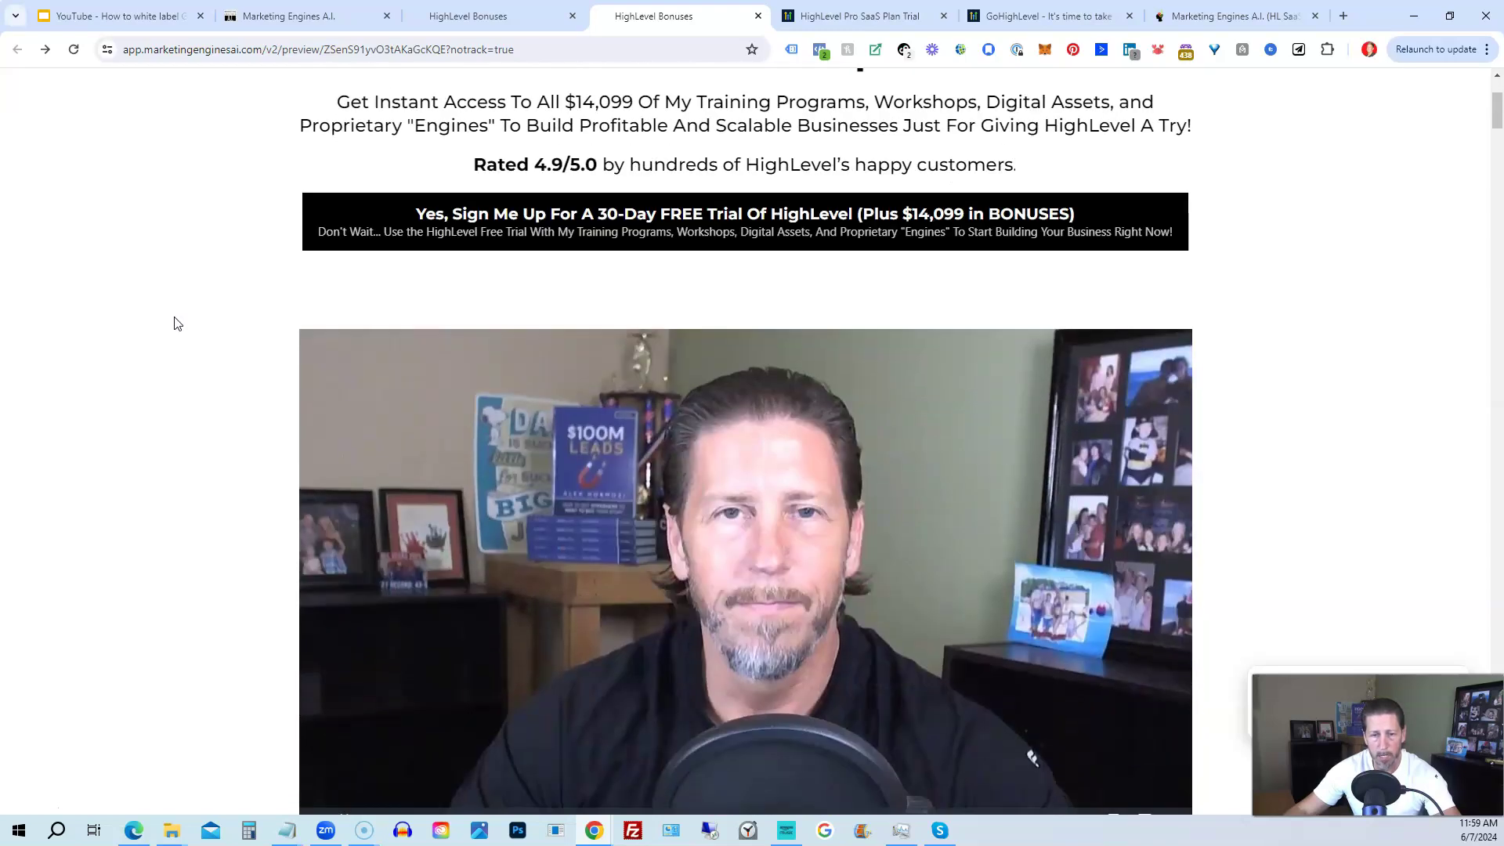
scroll(177, 323, "down", 1)
scroll(176, 326, "down", 1)
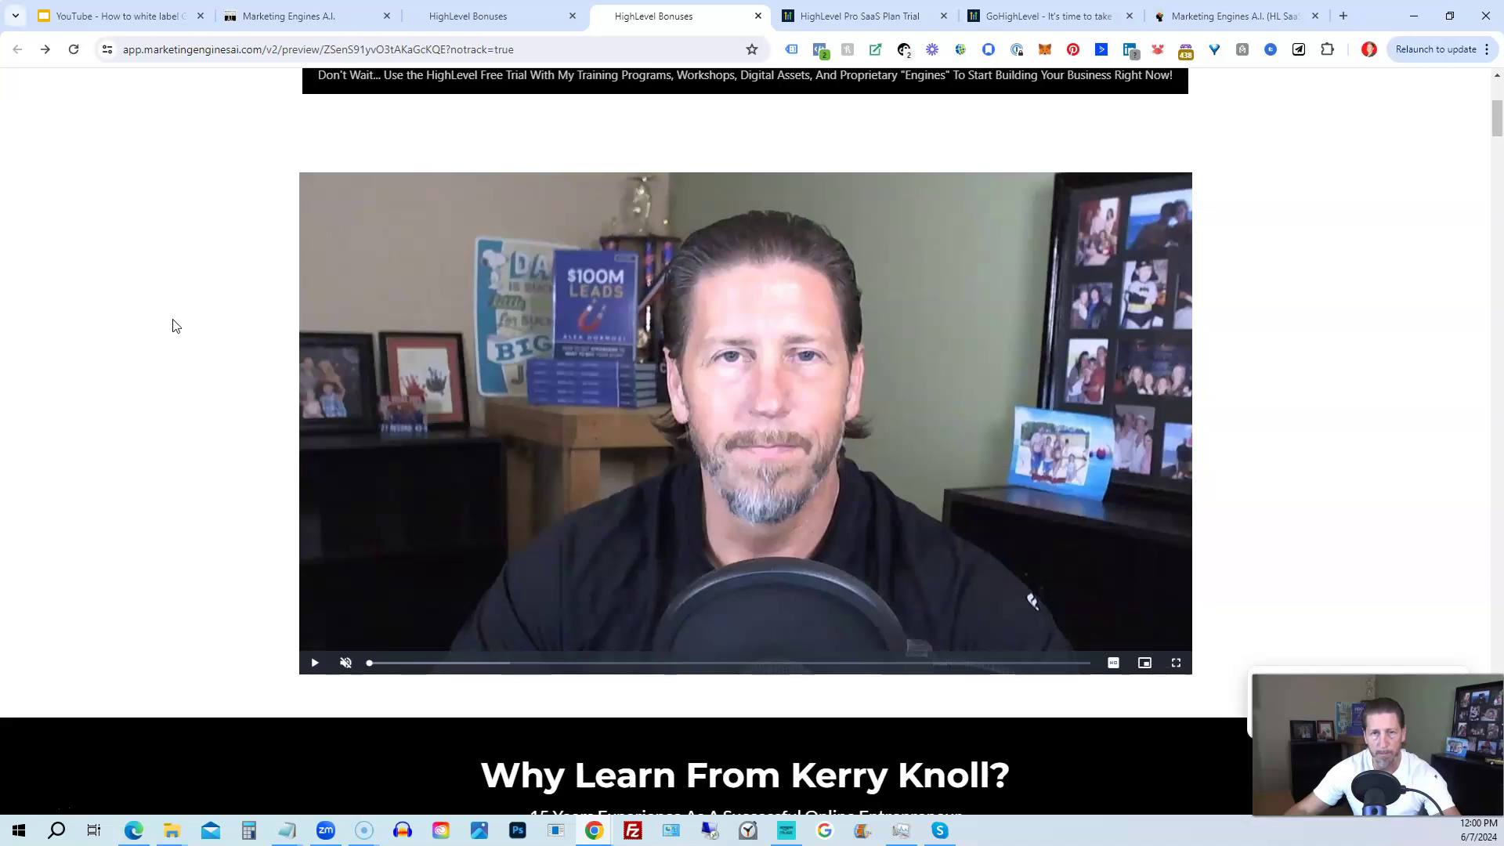
scroll(165, 328, "down", 4)
scroll(163, 326, "down", 4)
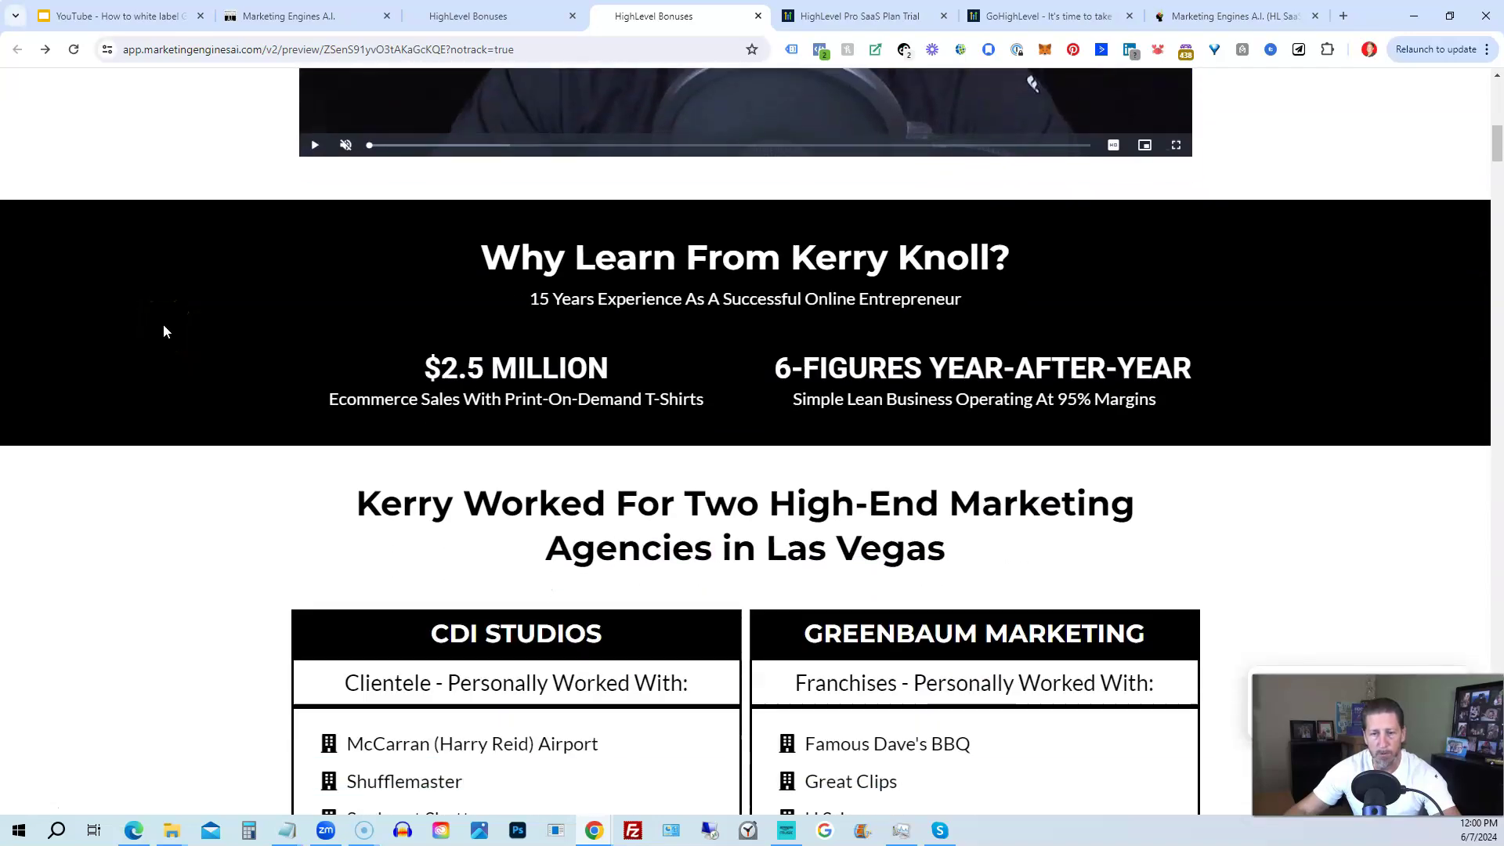
scroll(163, 325, "down", 2)
scroll(162, 333, "down", 2)
scroll(162, 335, "down", 2)
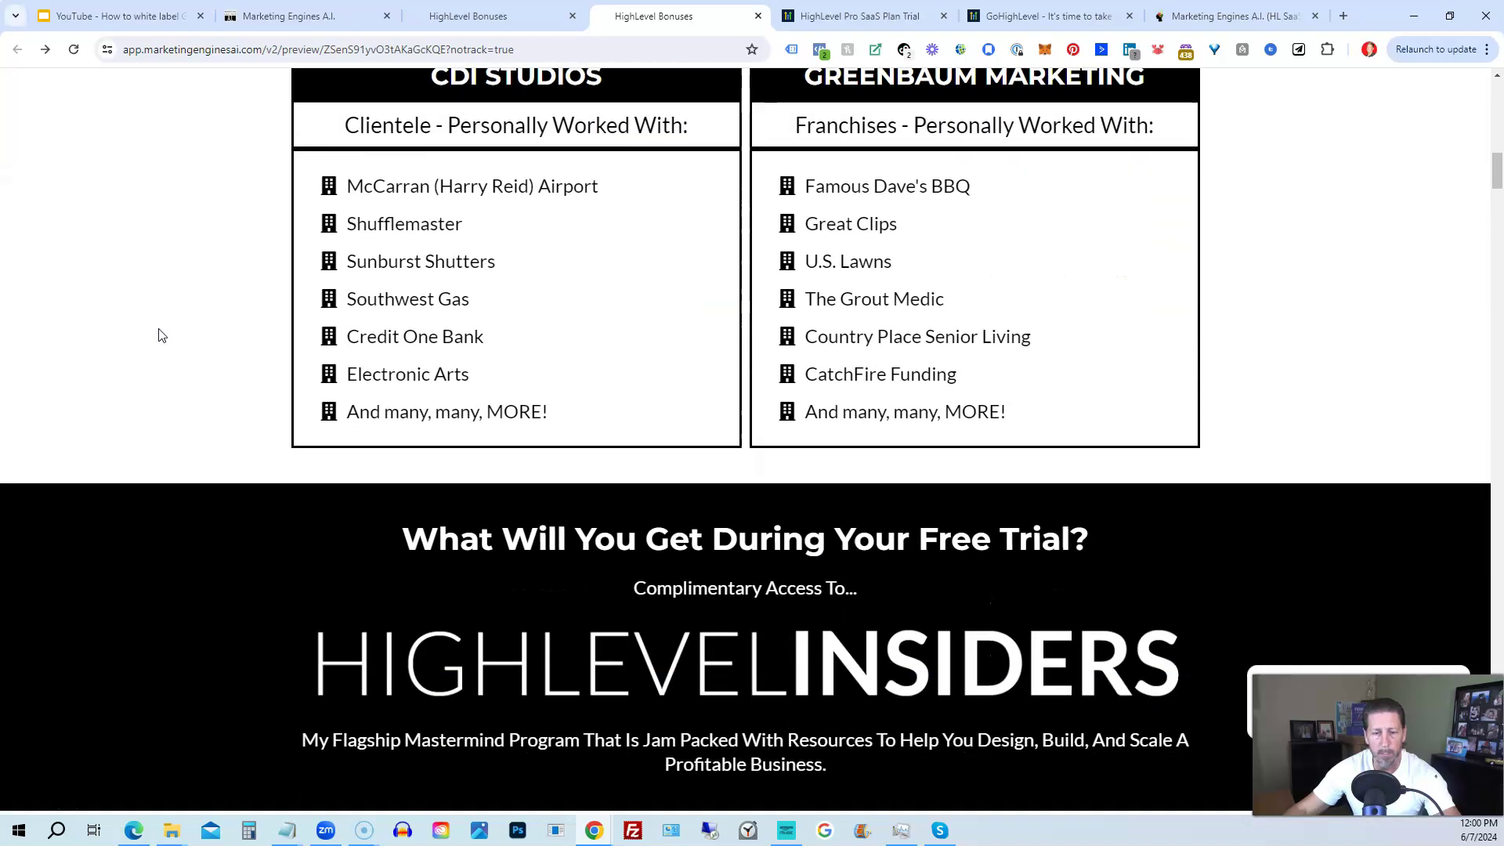
scroll(158, 335, "down", 3)
scroll(157, 335, "down", 2)
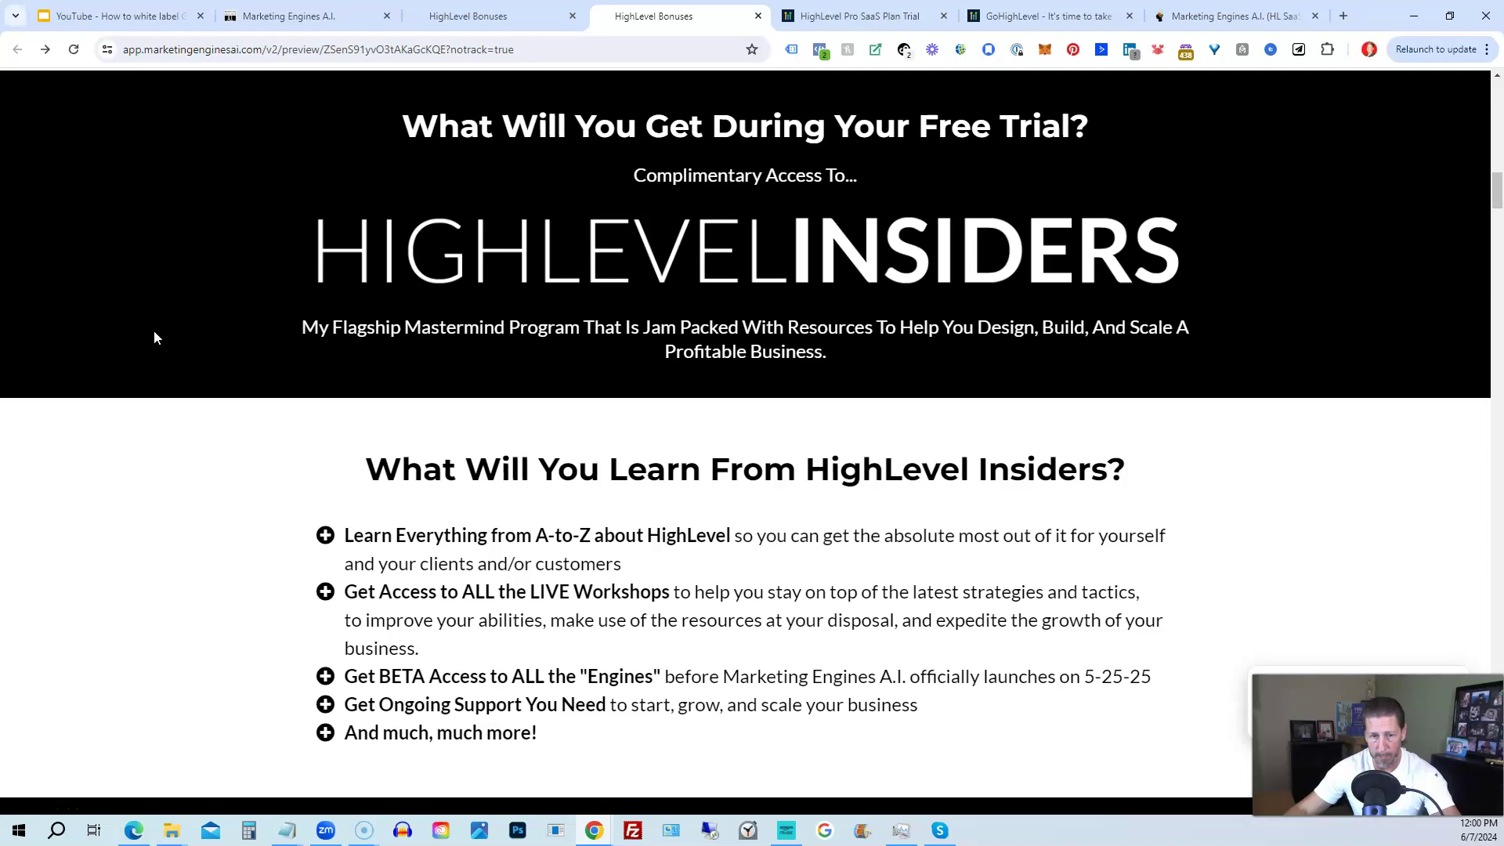
scroll(163, 368, "down", 1)
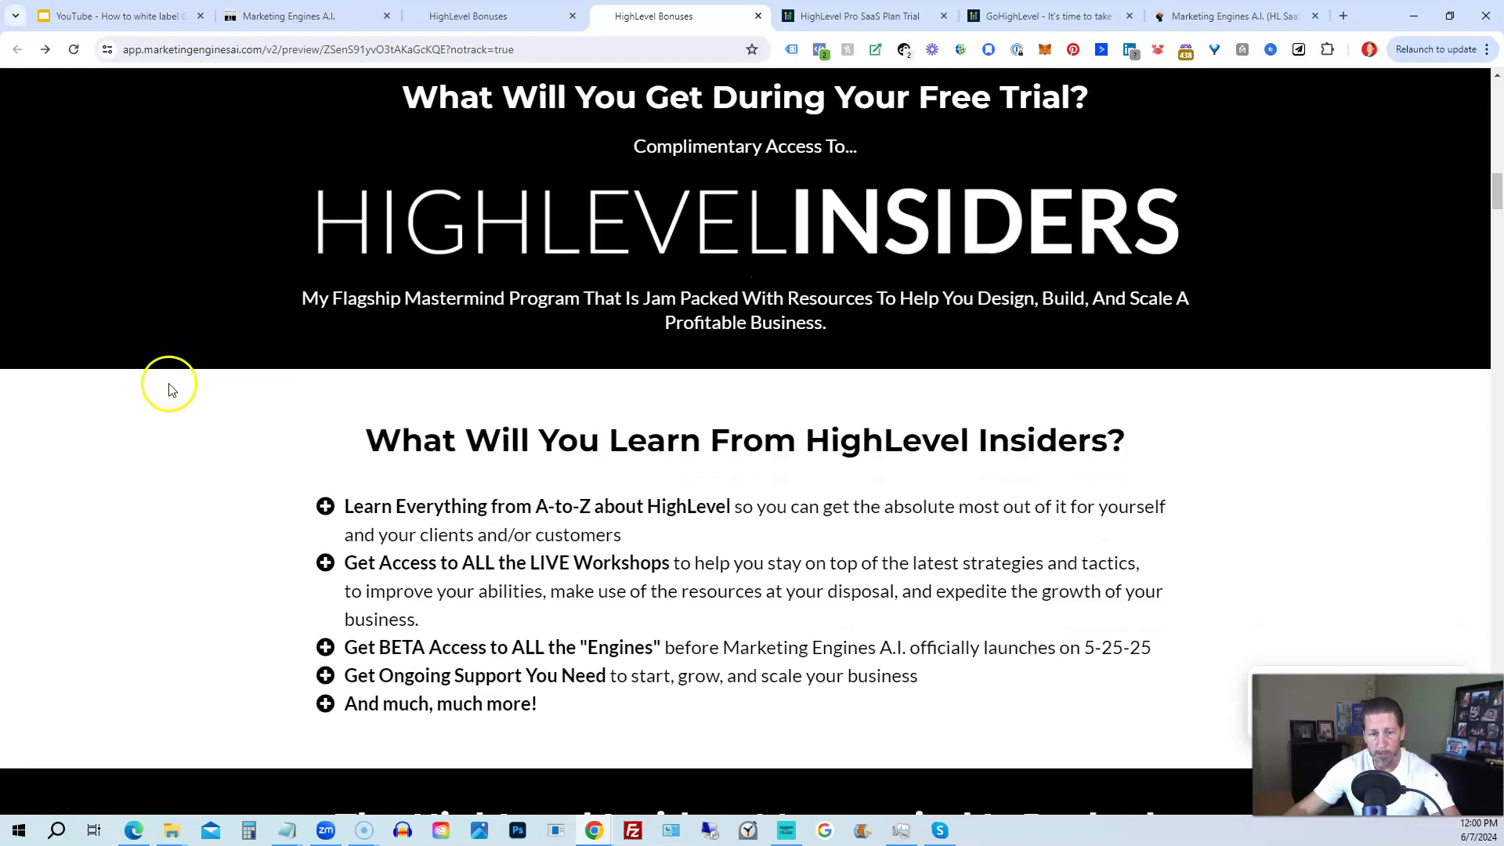
scroll(161, 372, "down", 2)
scroll(160, 378, "down", 3)
scroll(158, 383, "down", 1)
scroll(157, 382, "down", 2)
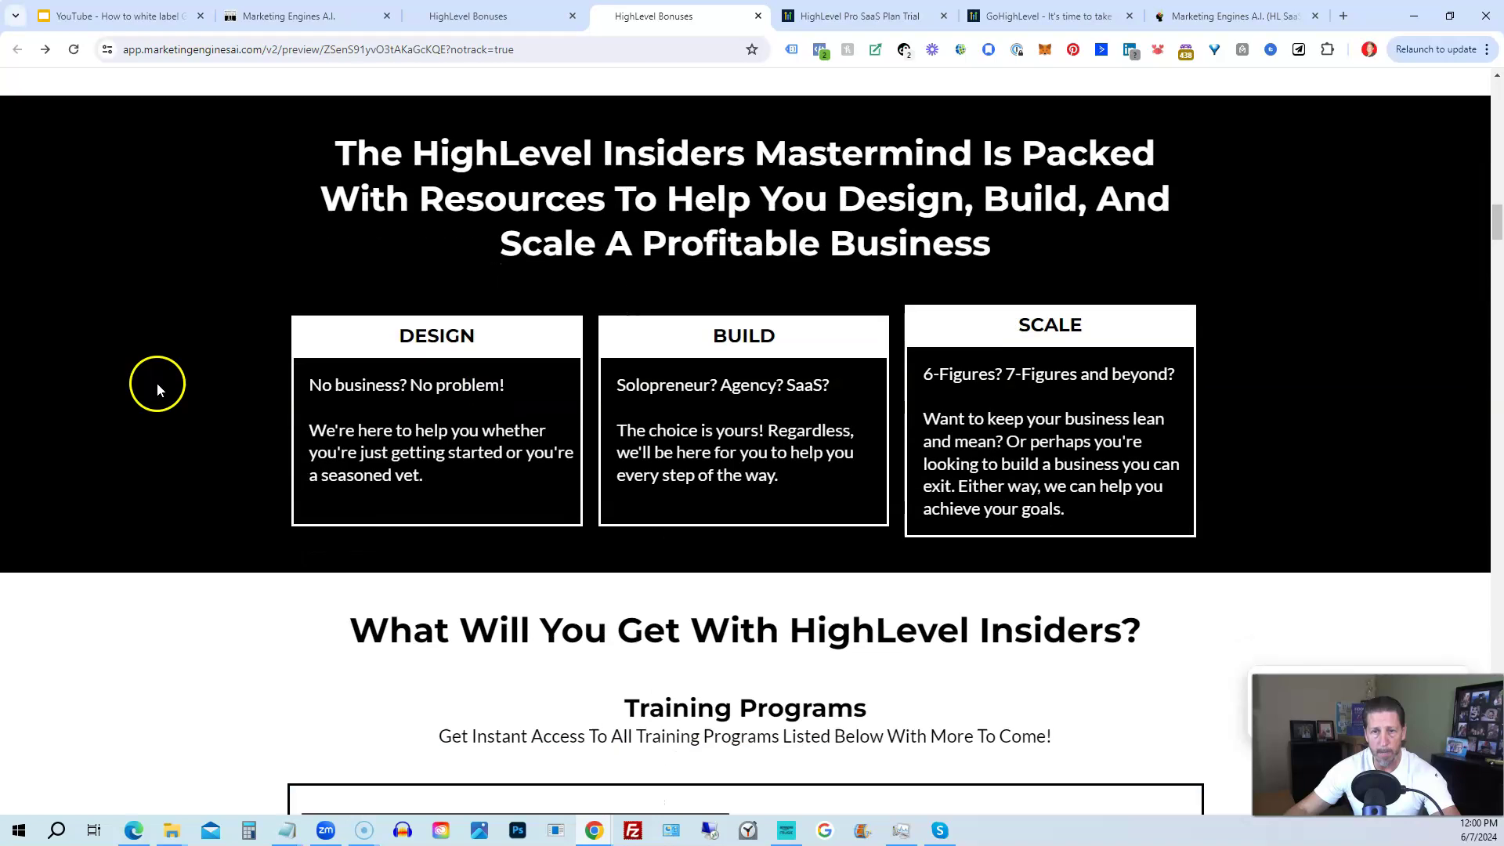
scroll(155, 381, "down", 1)
scroll(154, 381, "down", 3)
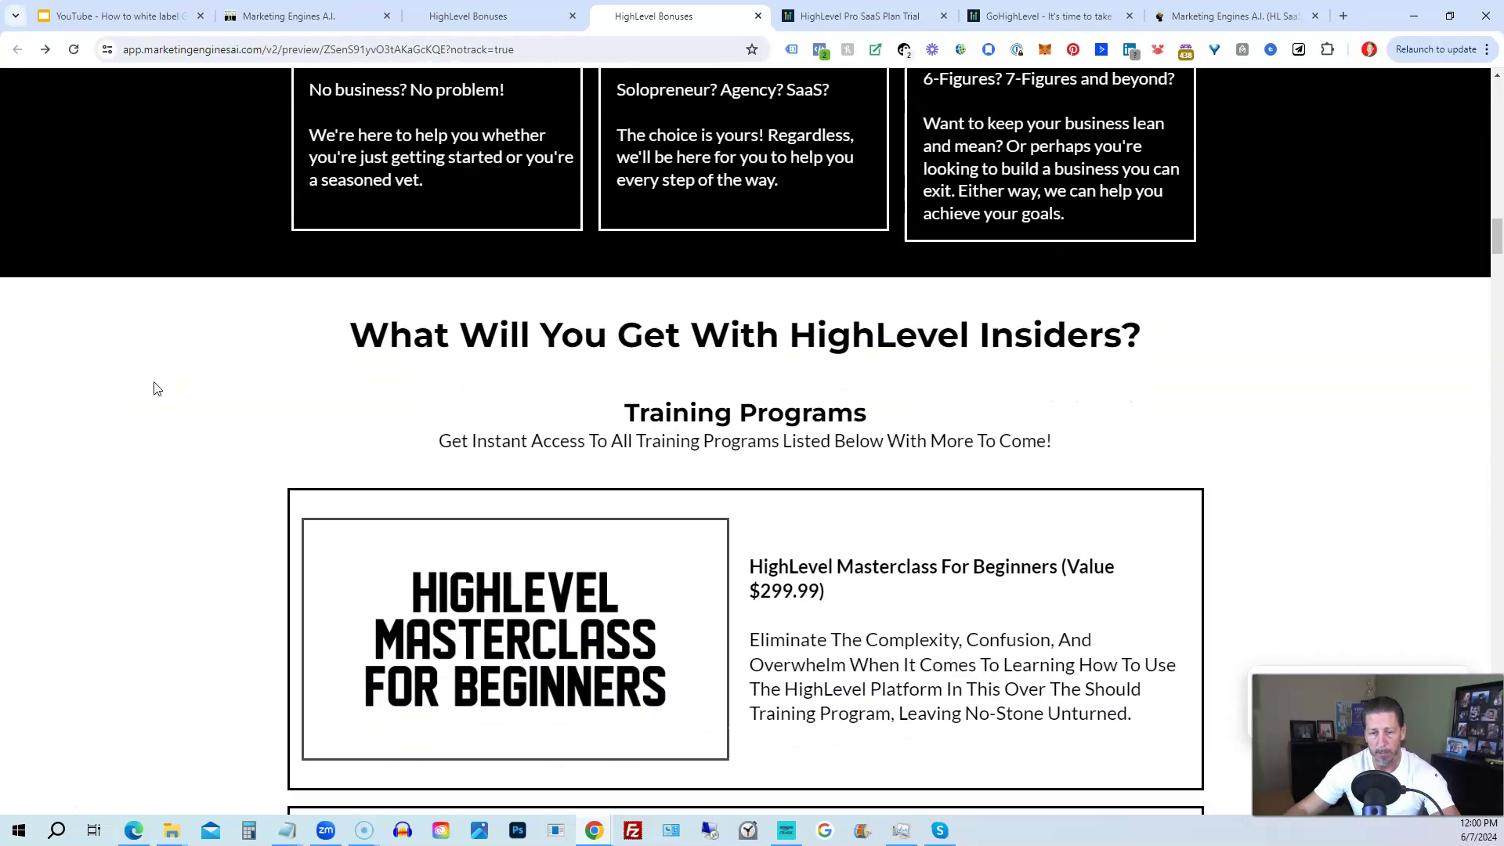
scroll(153, 383, "down", 1)
scroll(152, 388, "down", 2)
scroll(152, 389, "down", 1)
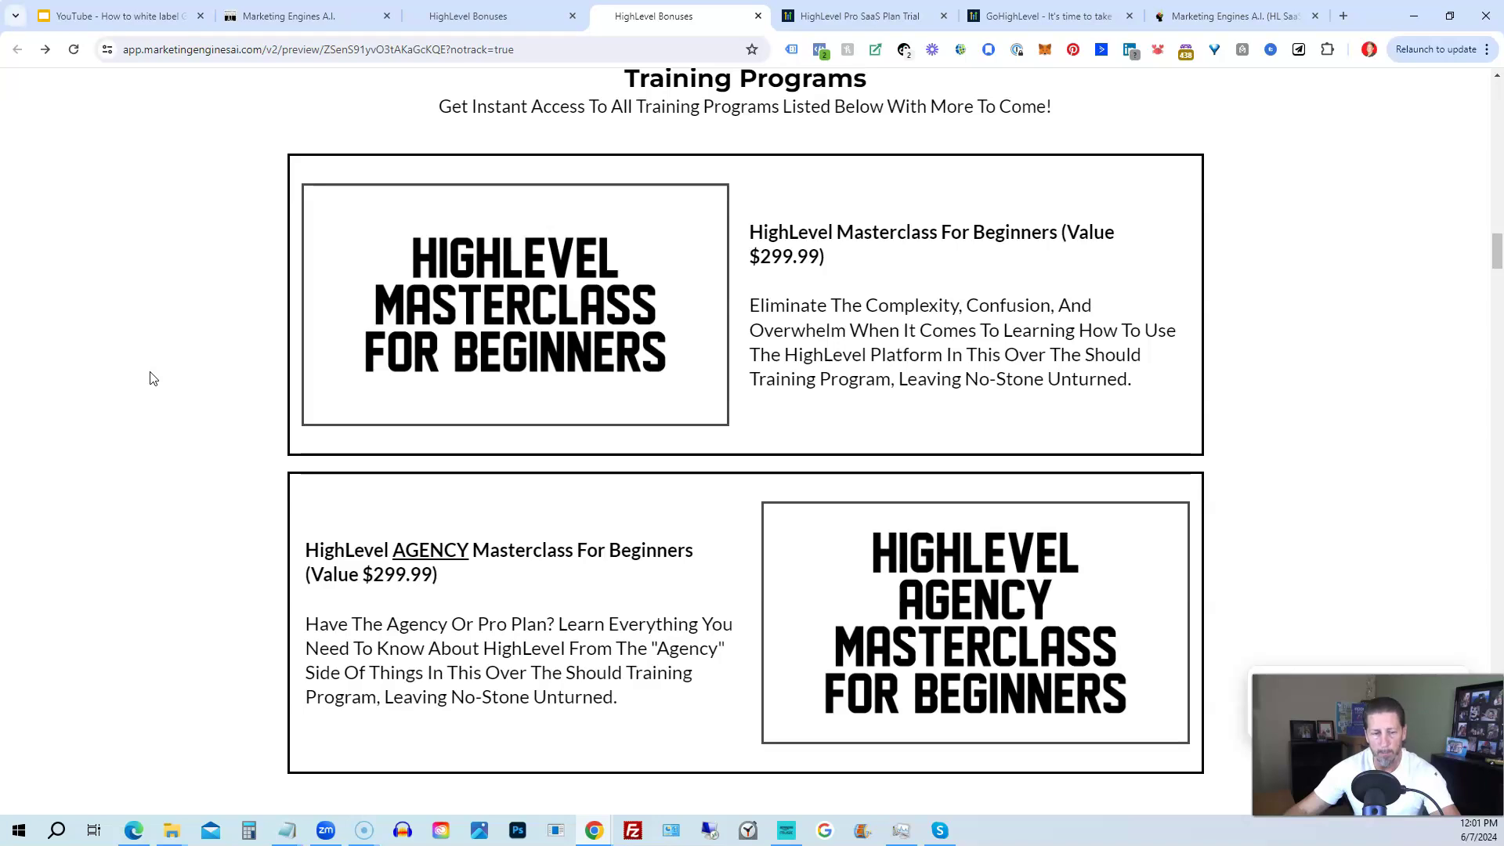
Scroll through the A.I. engine bonus cards down to the Foundation Workshops list.
scroll(149, 381, "down", 3)
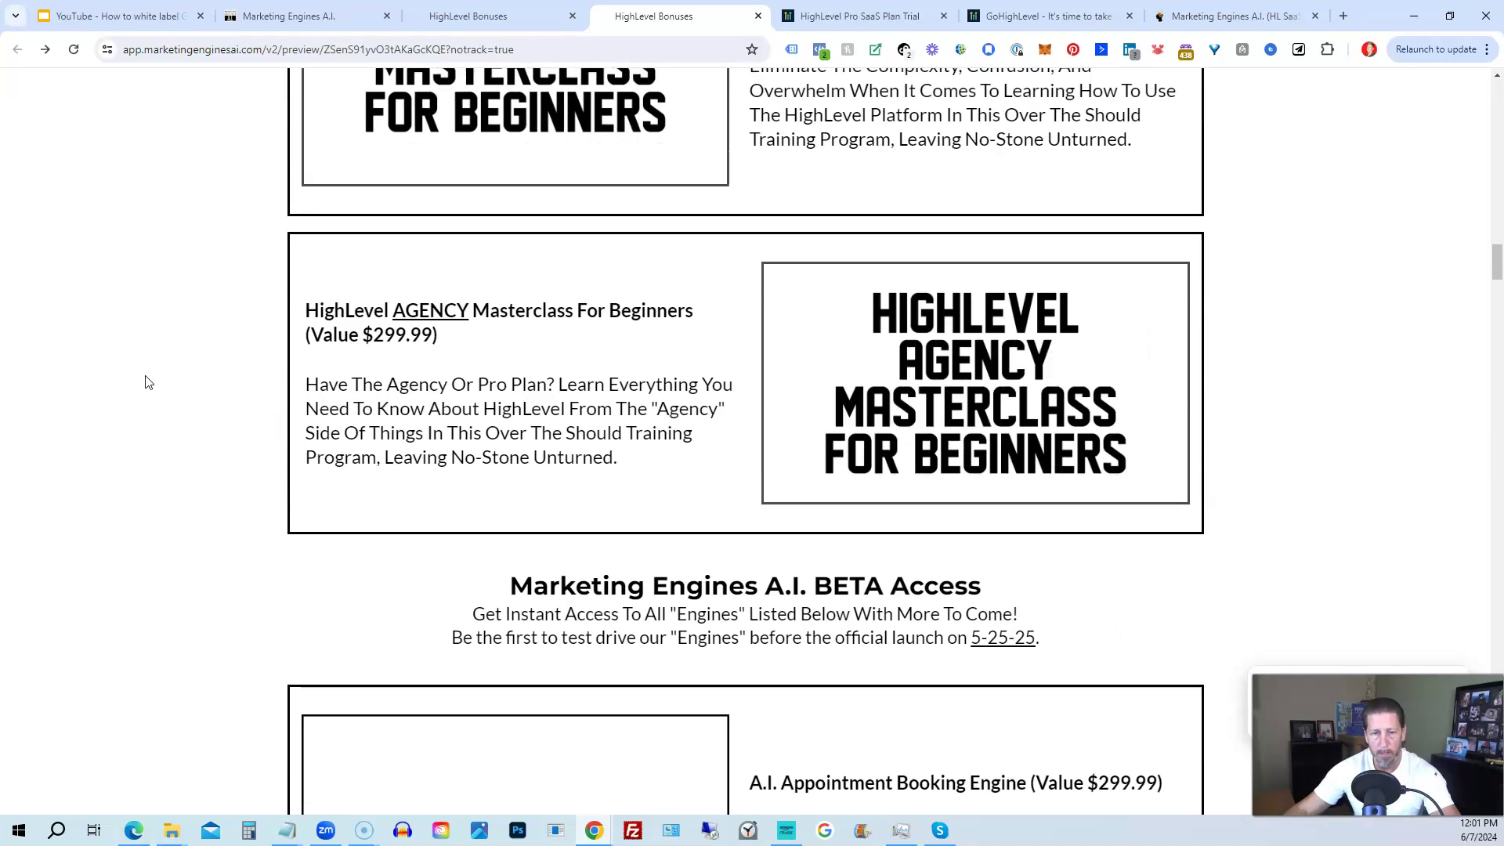
scroll(148, 382, "down", 3)
scroll(142, 385, "down", 3)
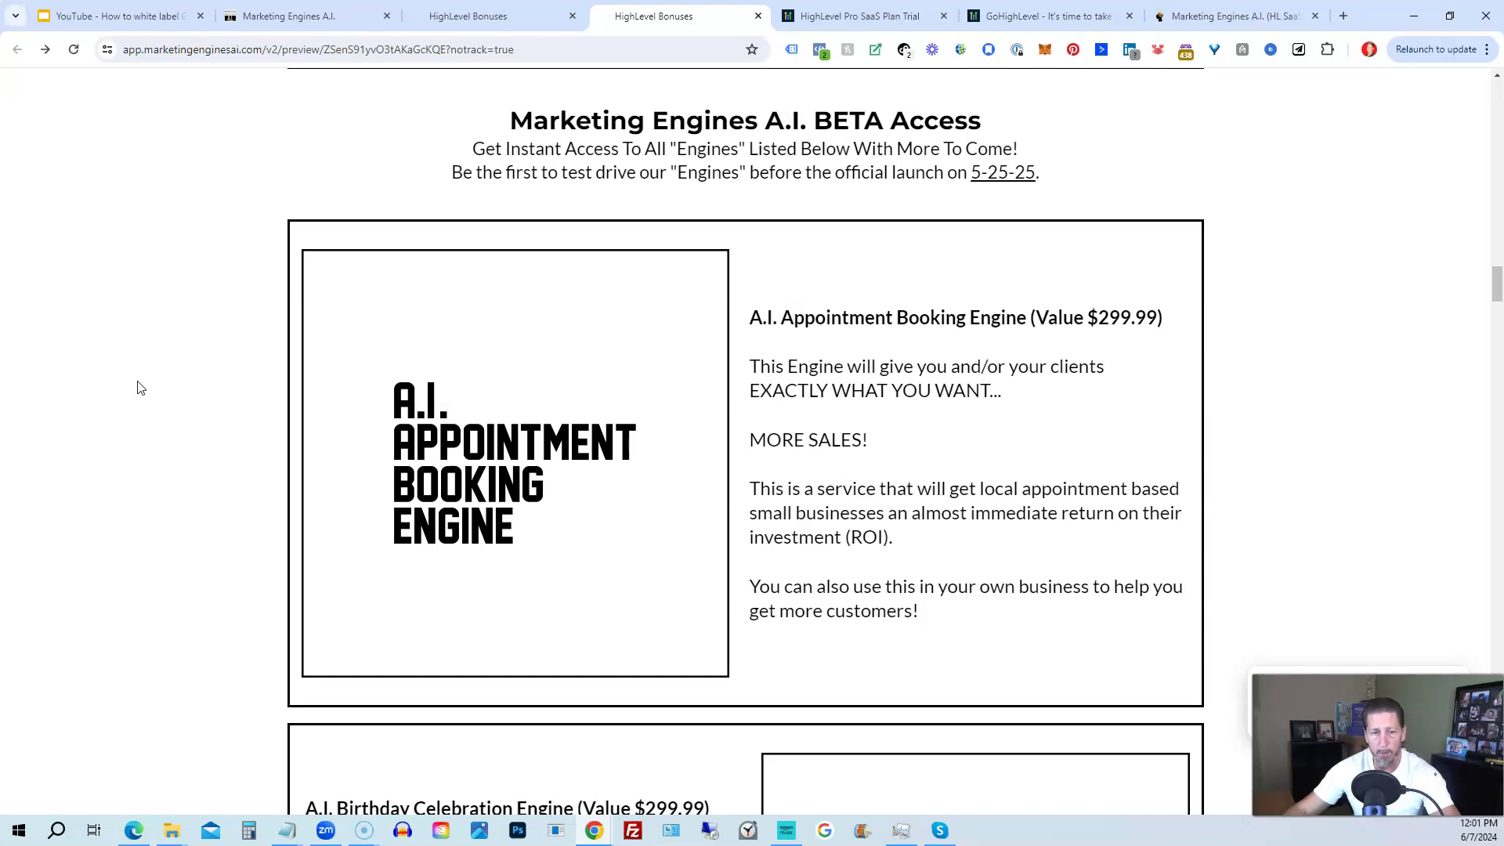
scroll(137, 388, "down", 2)
scroll(137, 388, "down", 4)
scroll(137, 387, "down", 2)
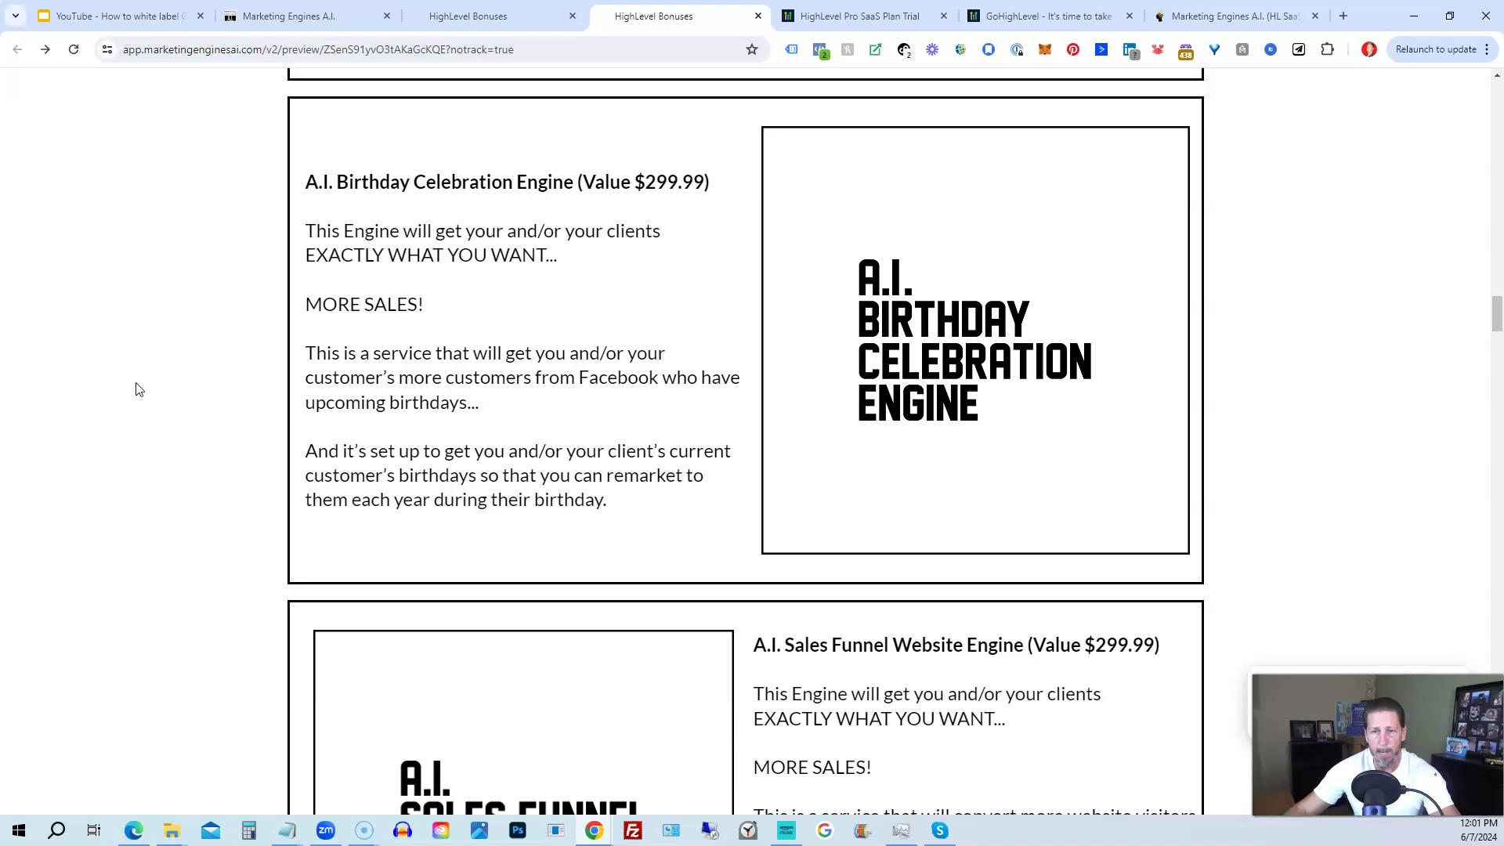
scroll(137, 389, "down", 3)
scroll(135, 392, "down", 2)
scroll(133, 393, "down", 2)
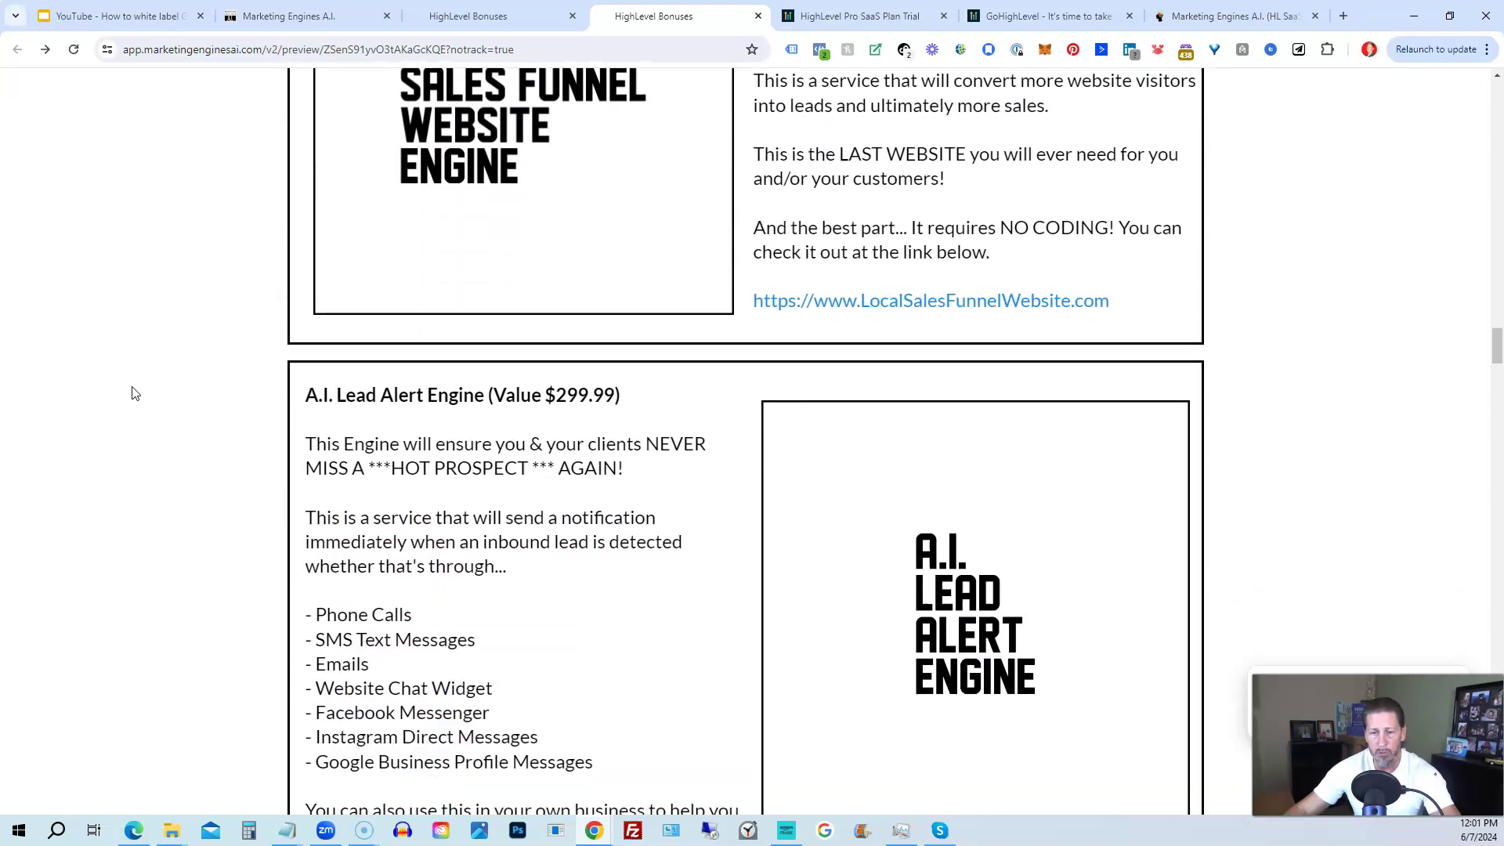
scroll(135, 392, "down", 3)
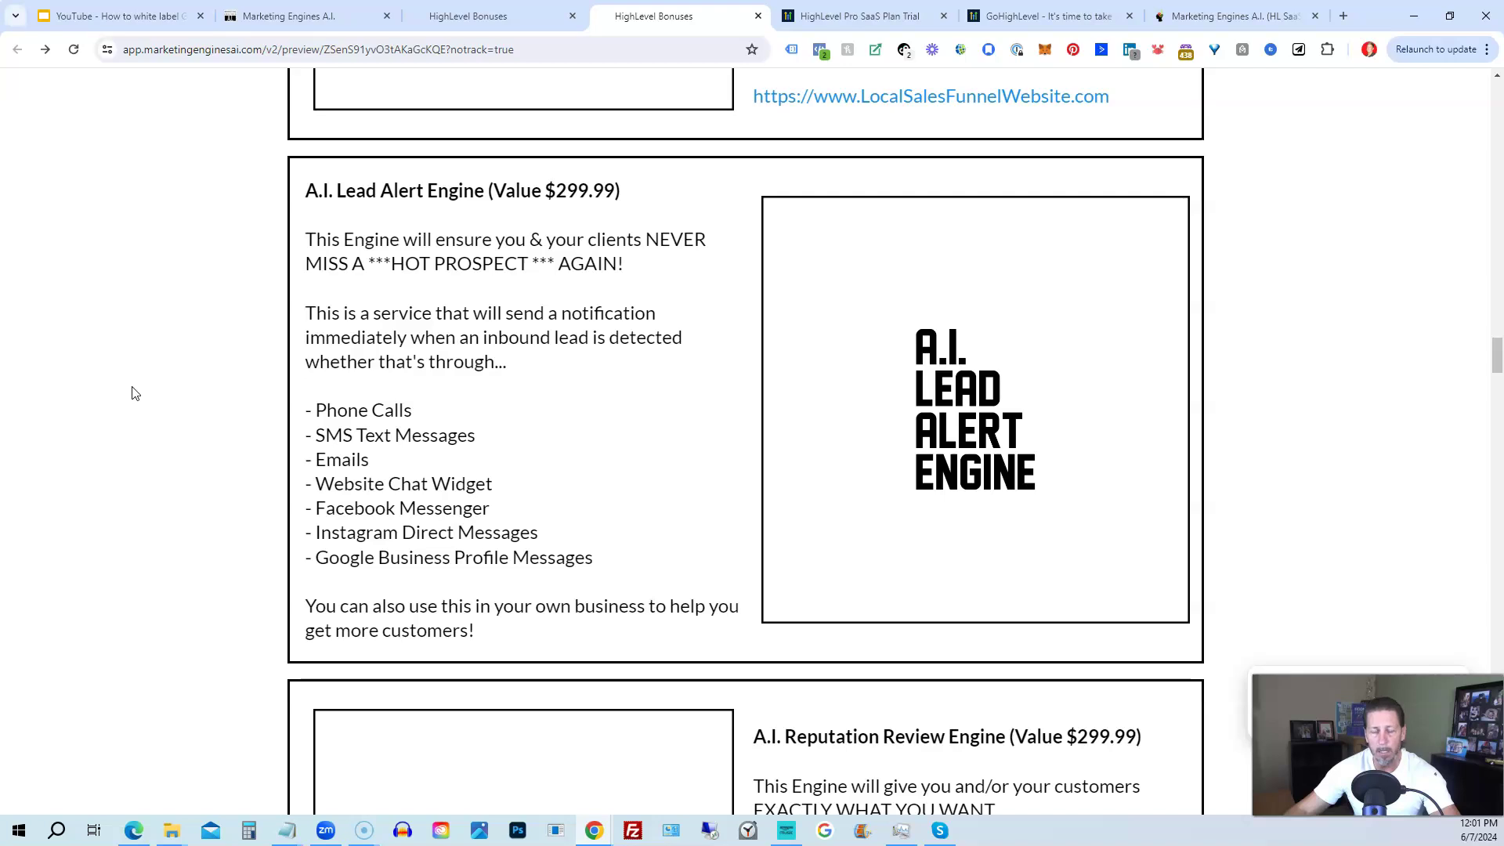
scroll(135, 393, "down", 4)
scroll(134, 393, "down", 2)
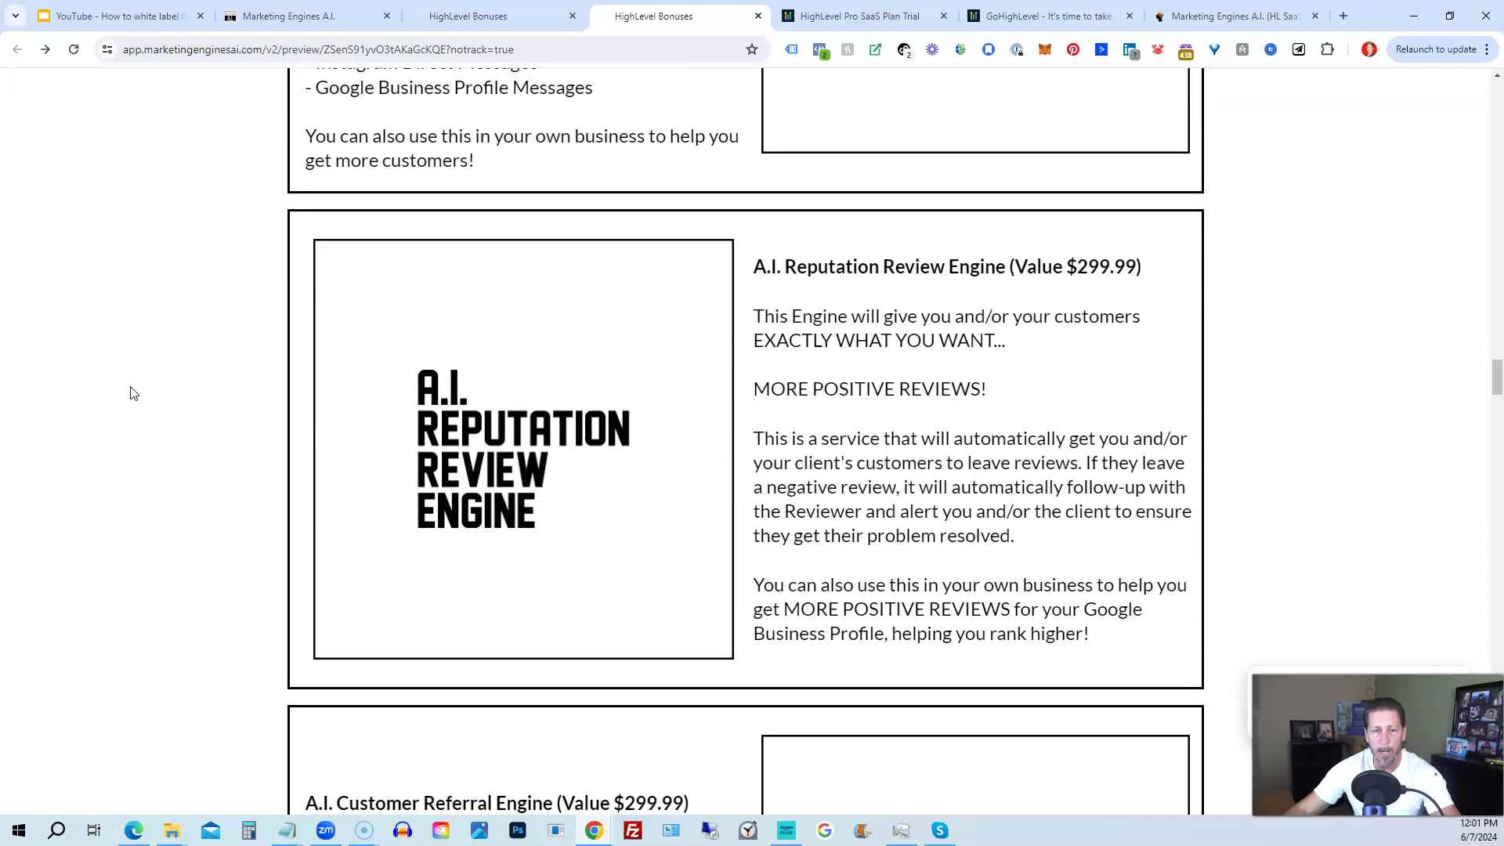
scroll(135, 393, "down", 4)
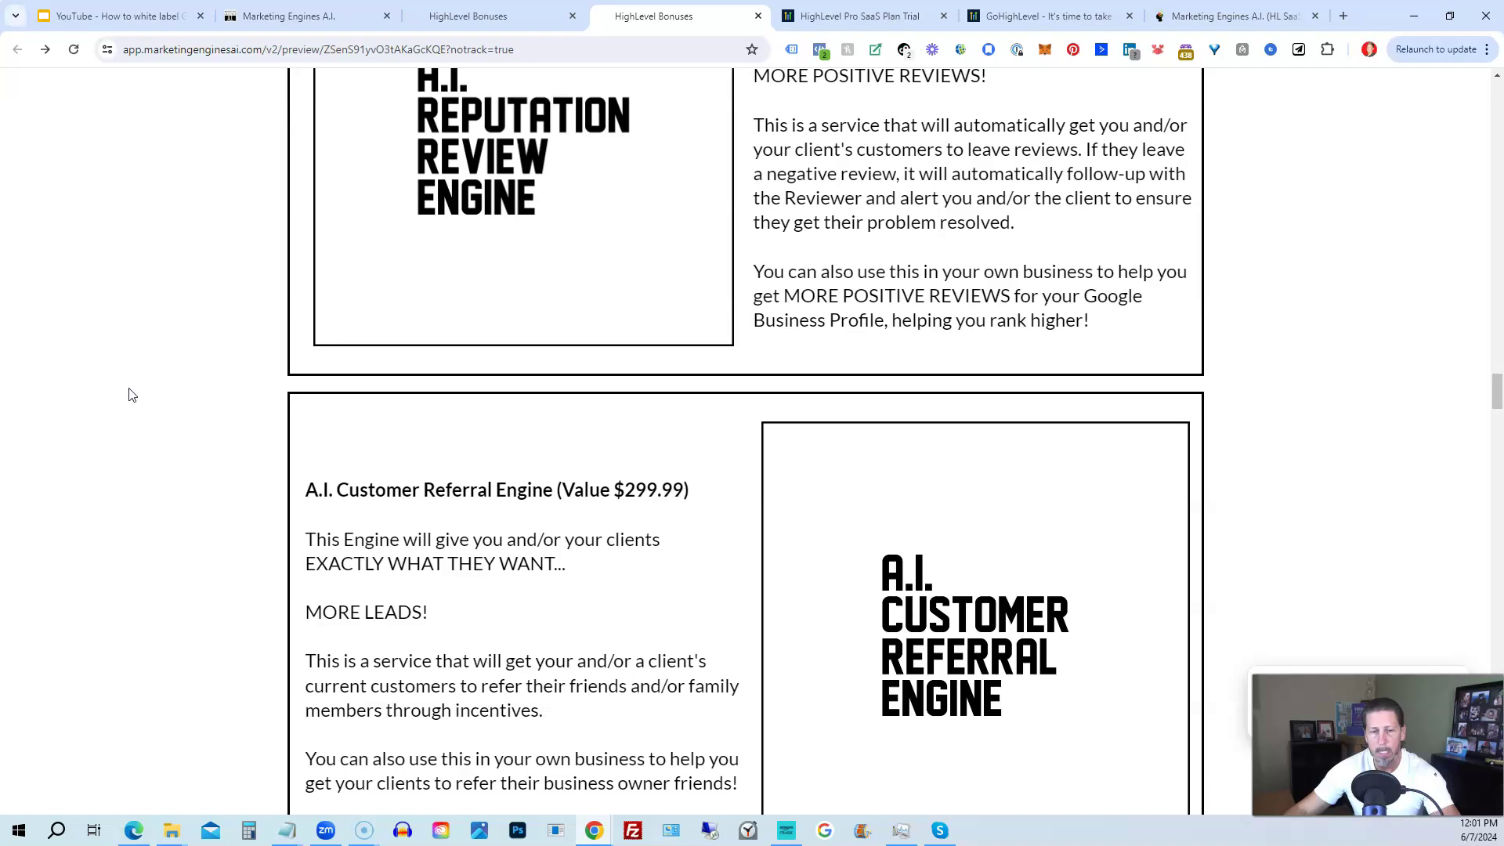
scroll(132, 394, "down", 2)
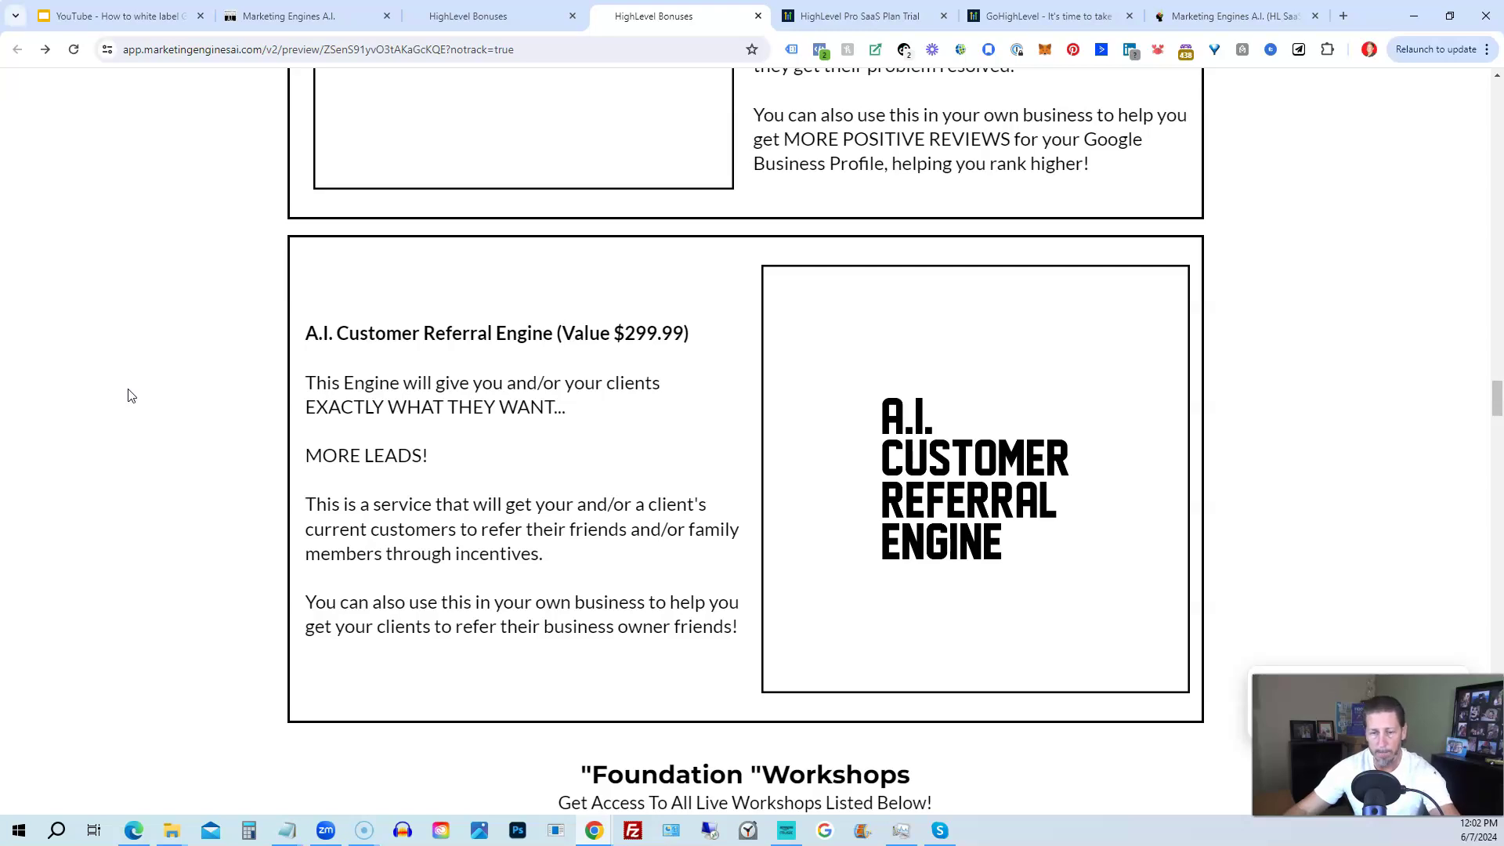
Scroll past the fourteen workshop weeks to the Reputation Management Service Workshop card.
scroll(131, 396, "down", 2)
scroll(131, 395, "down", 4)
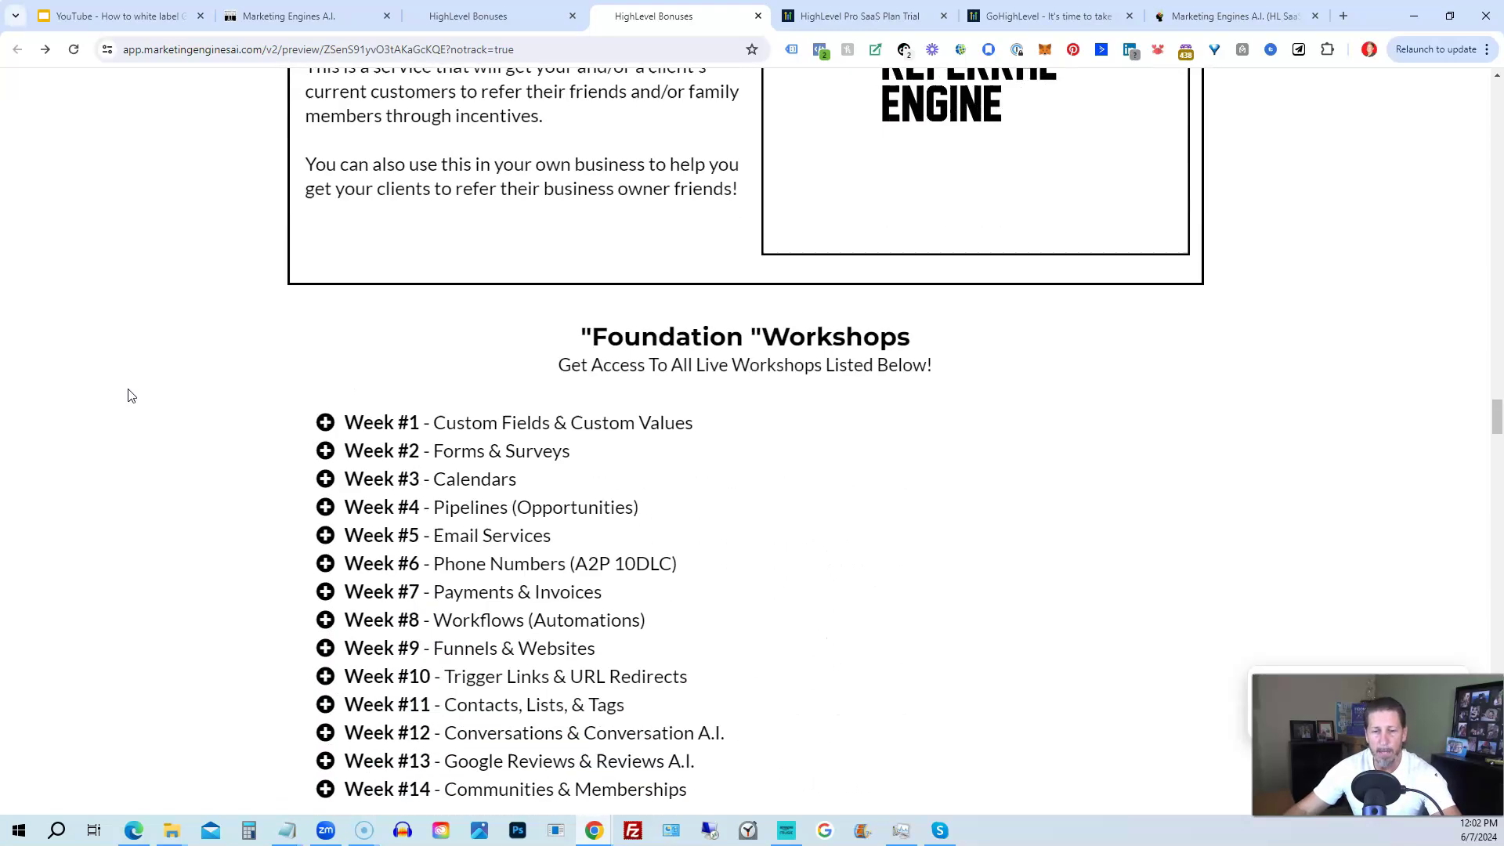
scroll(130, 396, "down", 2)
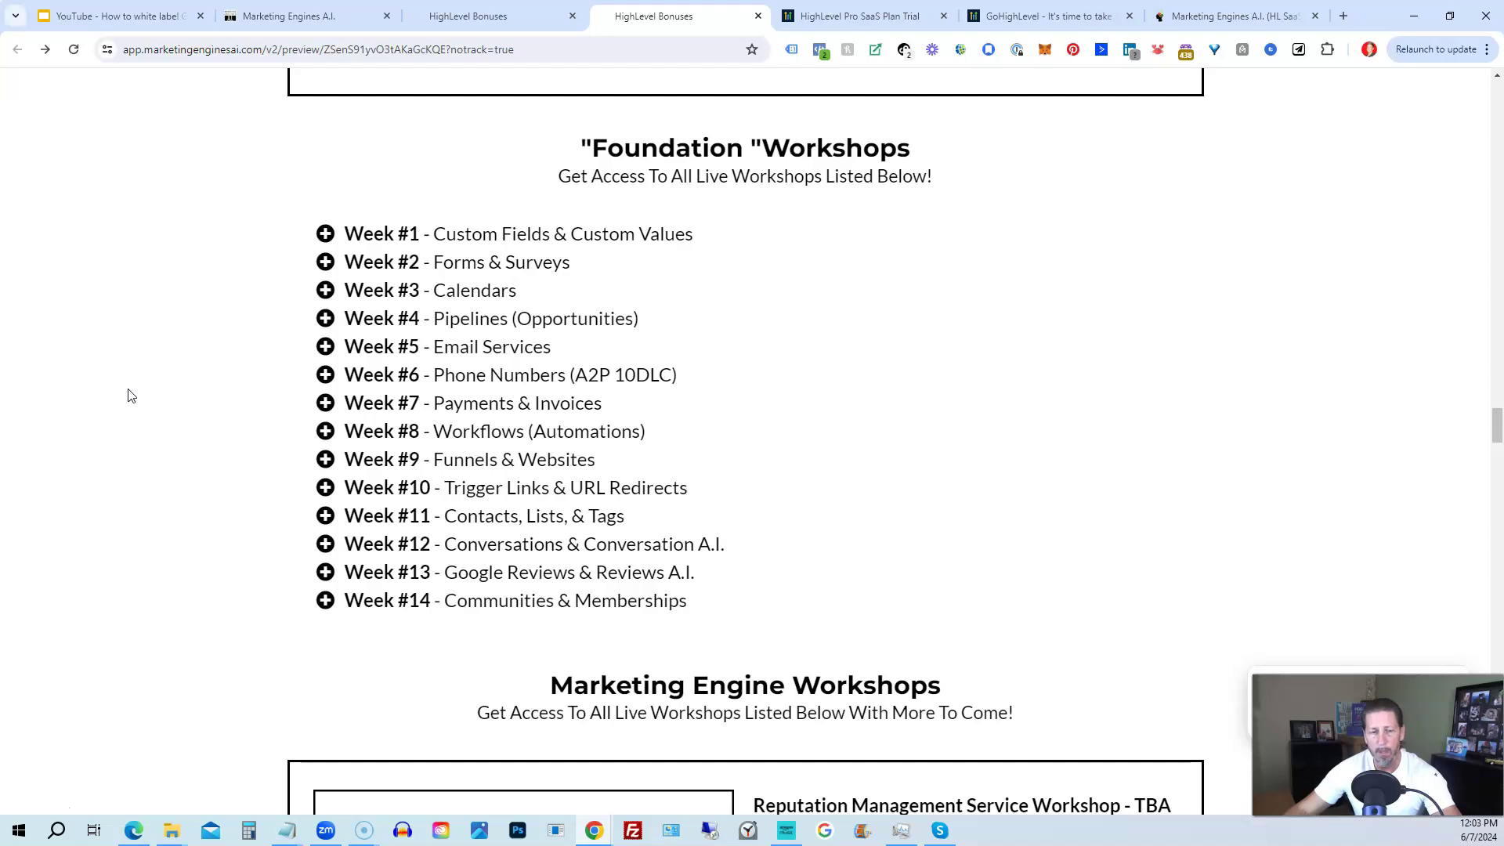
scroll(131, 395, "down", 2)
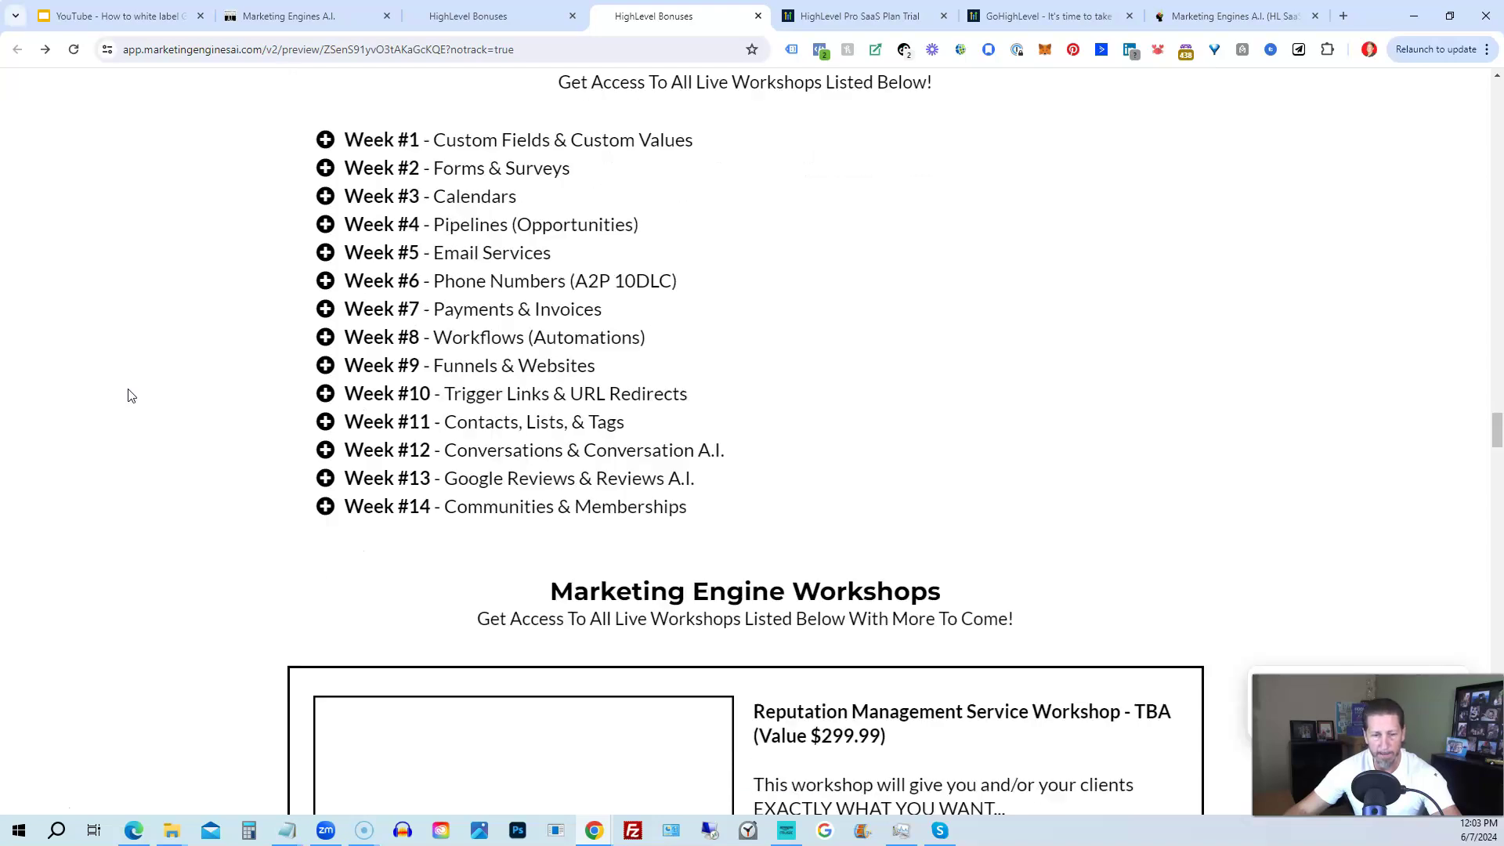
scroll(131, 396, "down", 4)
scroll(131, 396, "down", 1)
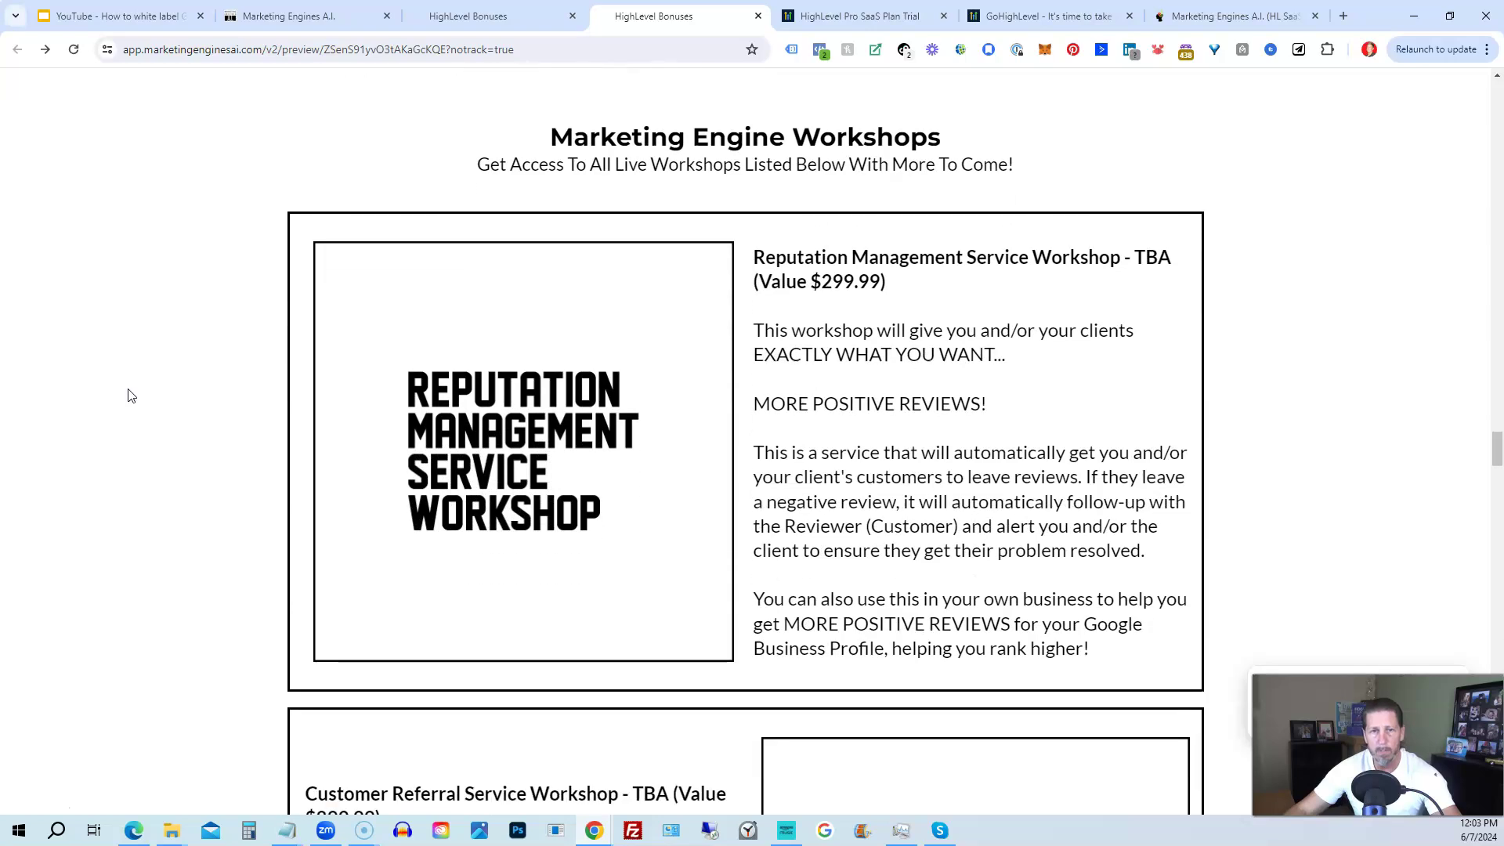
Scroll through the remaining workshop cards and the 'But Wait... There's More!' perks.
scroll(130, 396, "down", 1)
scroll(131, 396, "up", 1)
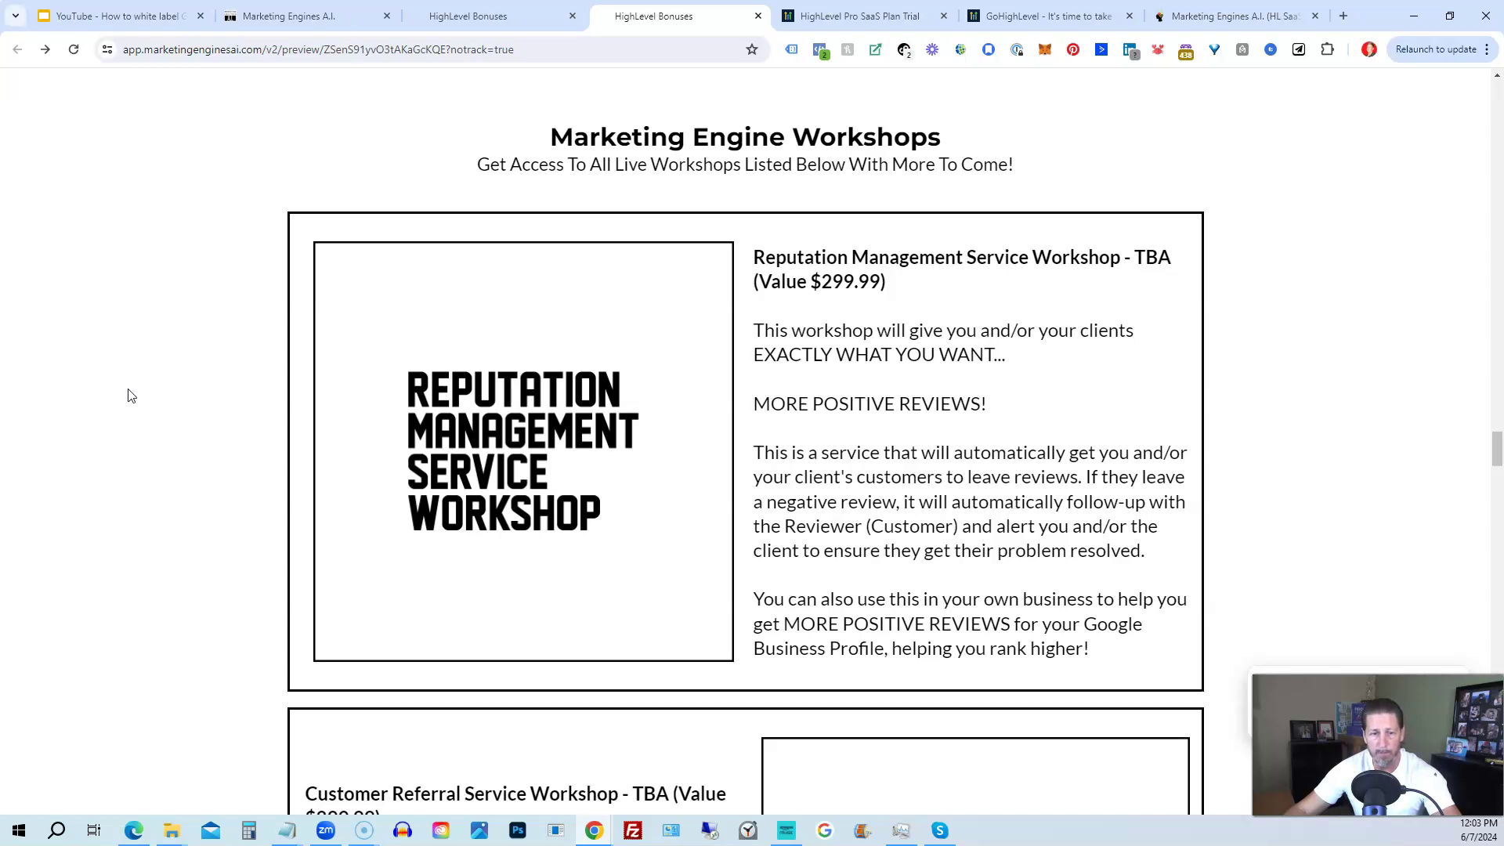
scroll(131, 395, "down", 3)
scroll(131, 396, "down", 3)
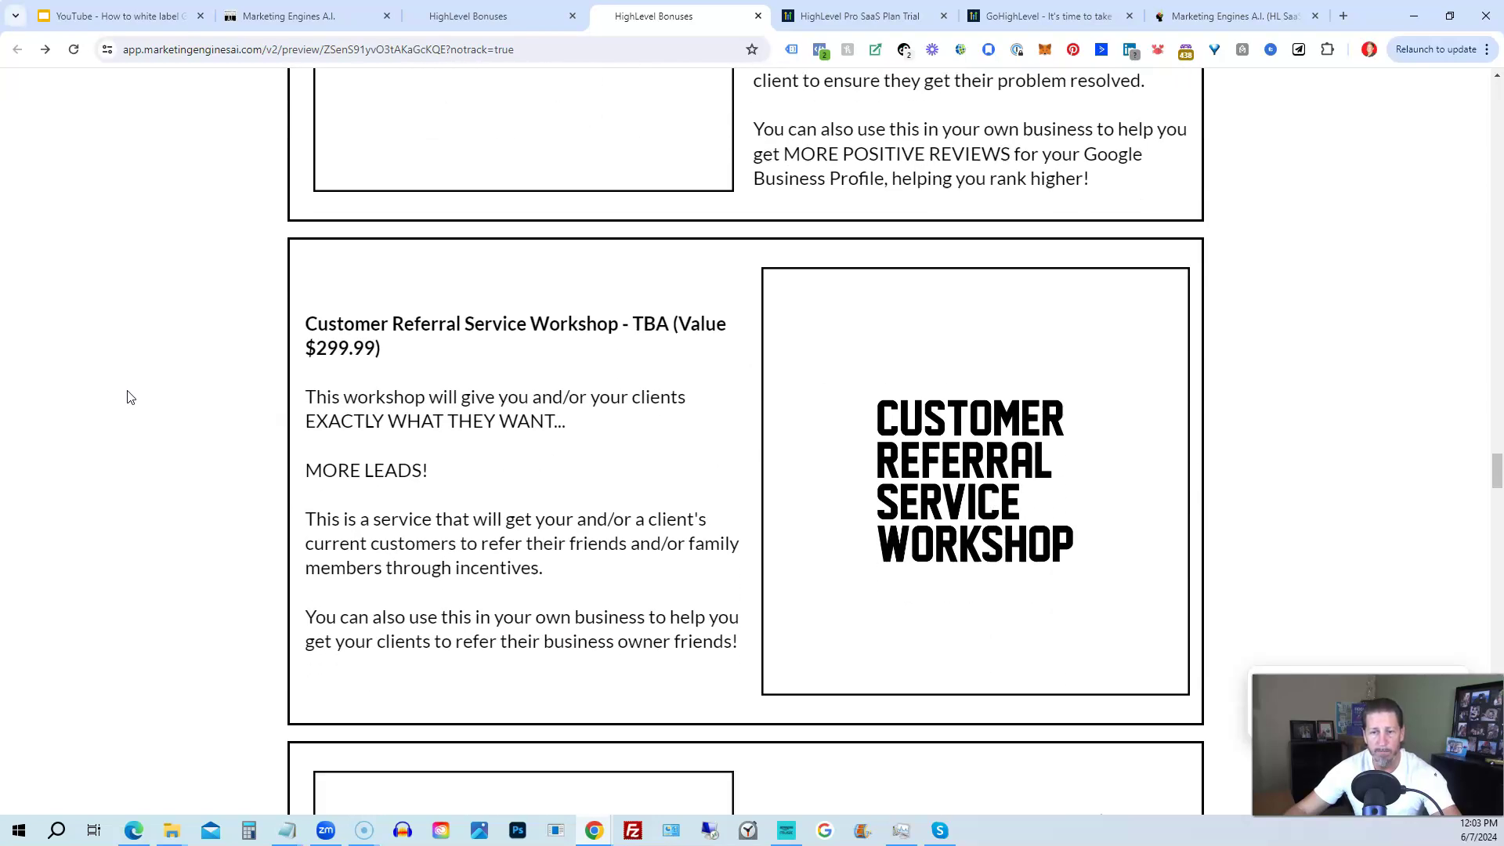
scroll(129, 398, "down", 6)
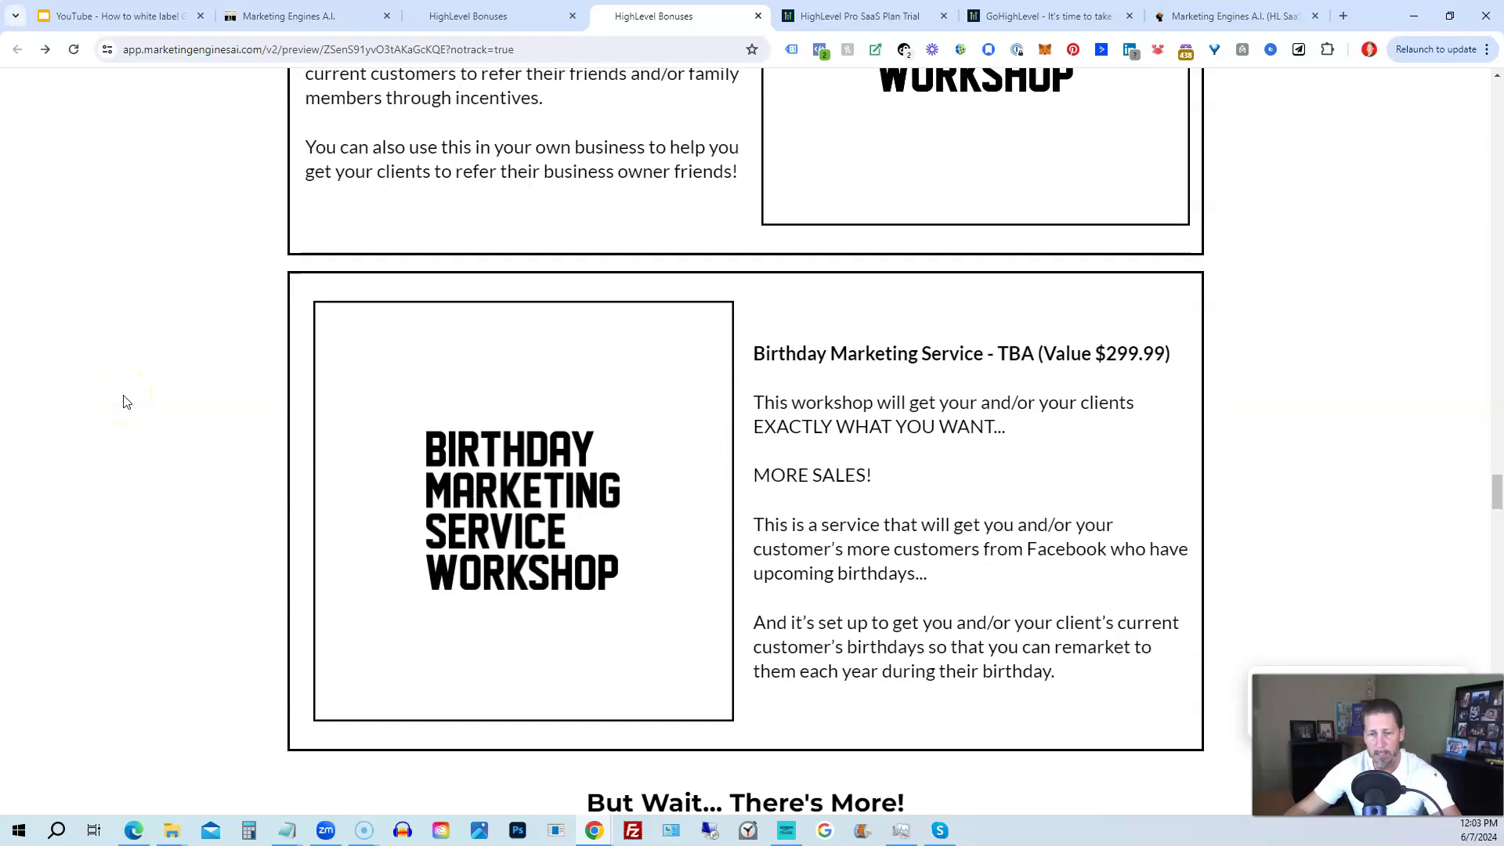
scroll(127, 402, "down", 6)
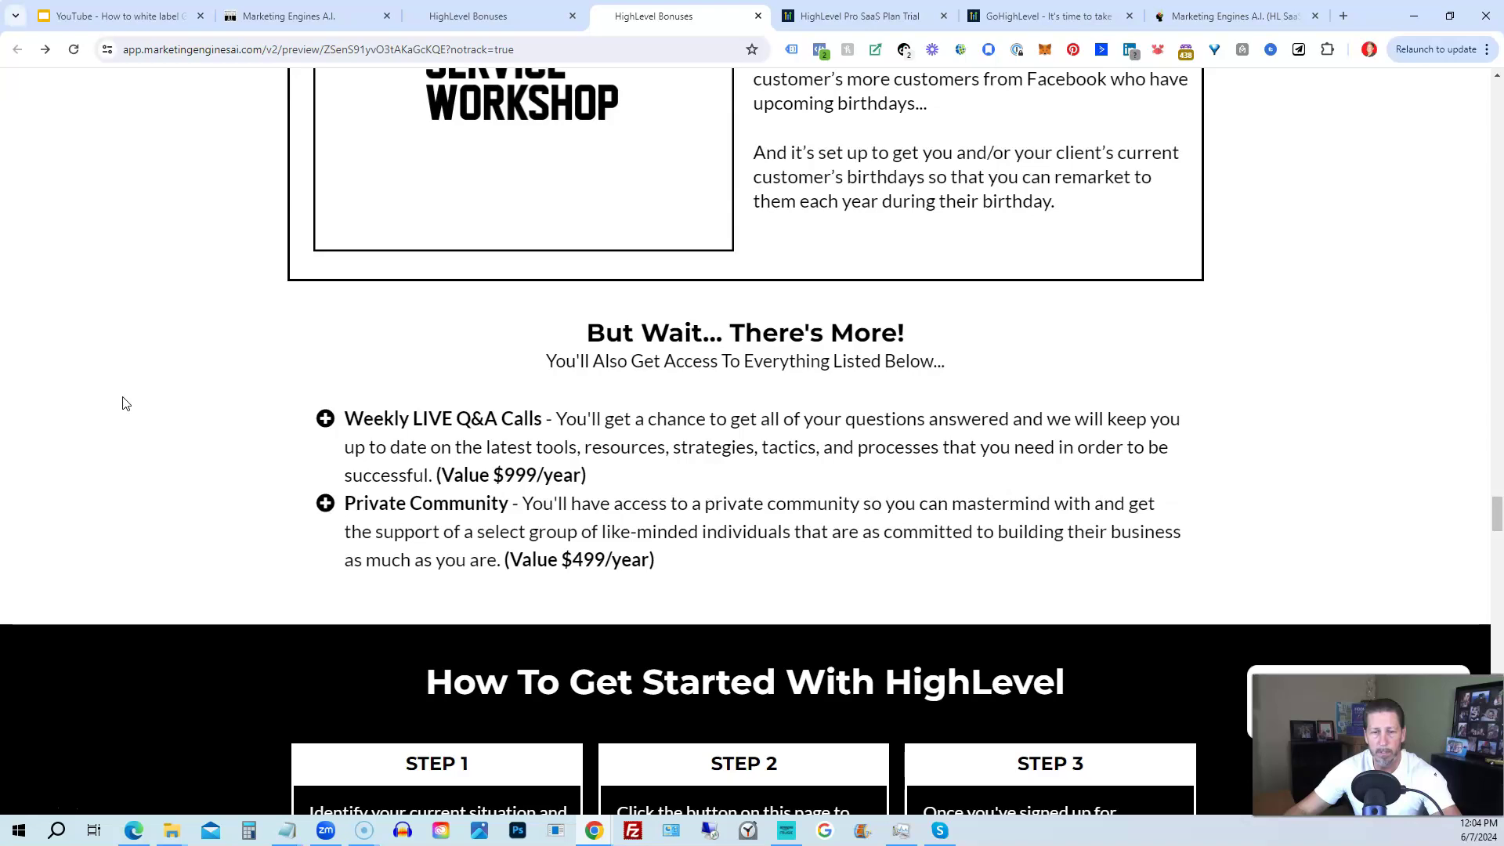
Scroll past the testimonials down to the Cancel At Anytime section.
scroll(126, 404, "down", 3)
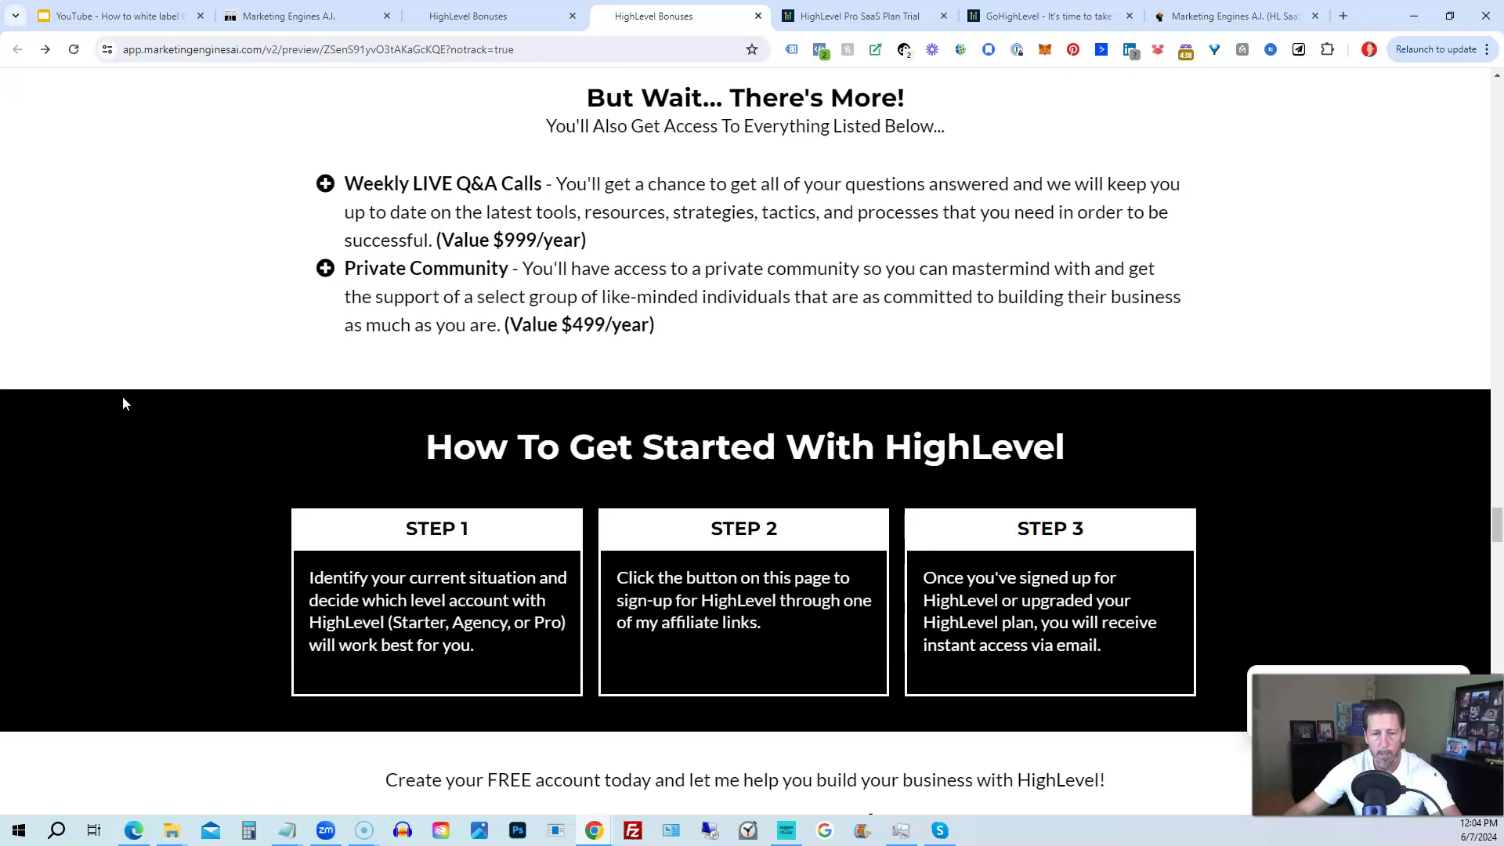
scroll(126, 404, "down", 4)
scroll(125, 403, "down", 3)
scroll(125, 404, "down", 3)
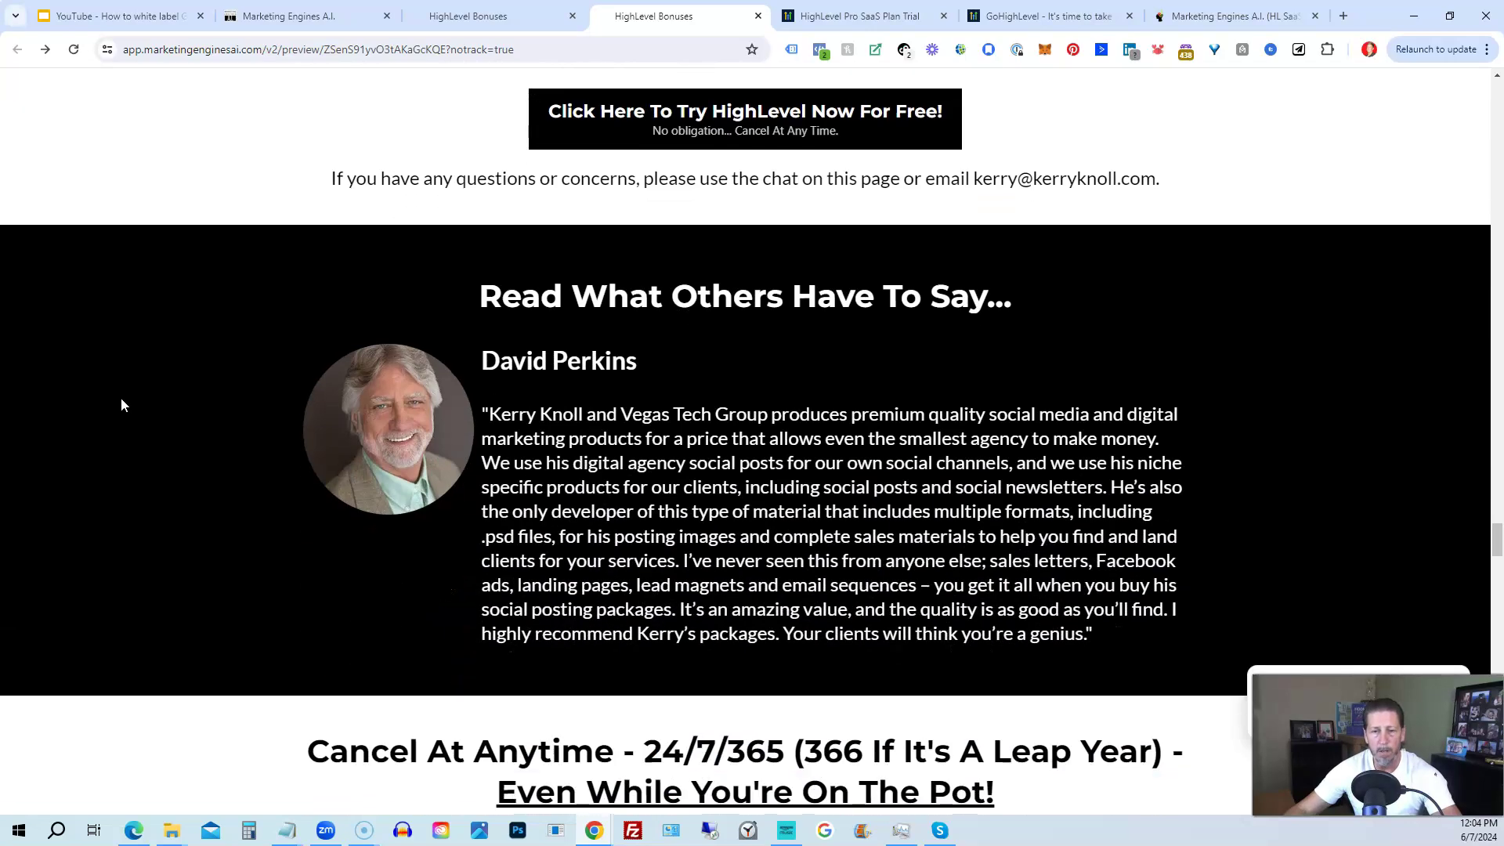
scroll(122, 404, "down", 4)
scroll(121, 405, "down", 3)
scroll(122, 406, "down", 1)
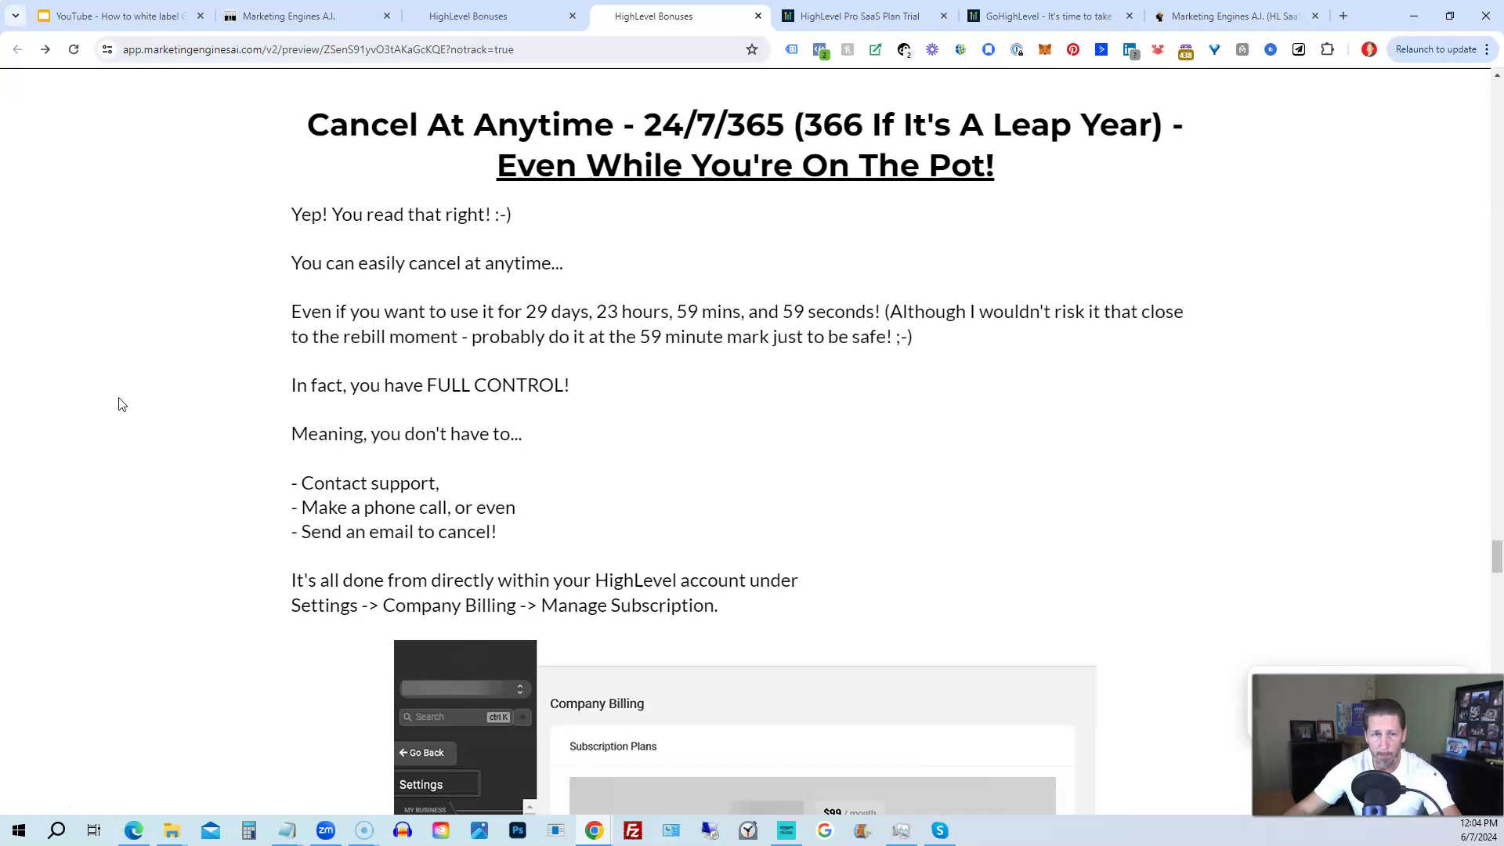
Scroll down past the FAQ and further testimonials on the bonuses page.
scroll(122, 405, "down", 2)
scroll(119, 403, "down", 3)
scroll(119, 404, "down", 2)
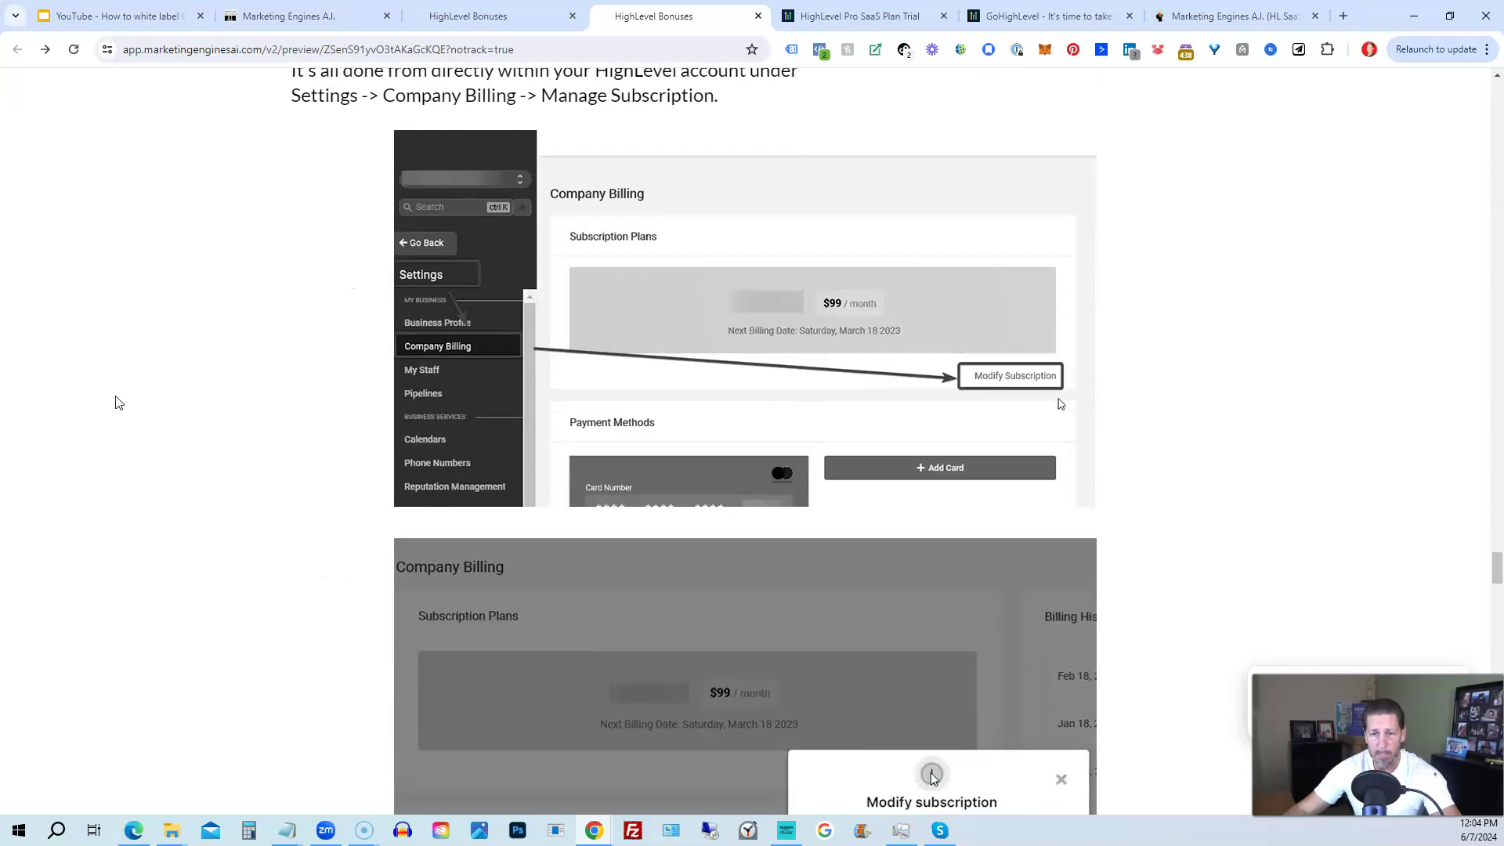
scroll(118, 402, "down", 2)
scroll(117, 403, "down", 3)
scroll(117, 404, "down", 3)
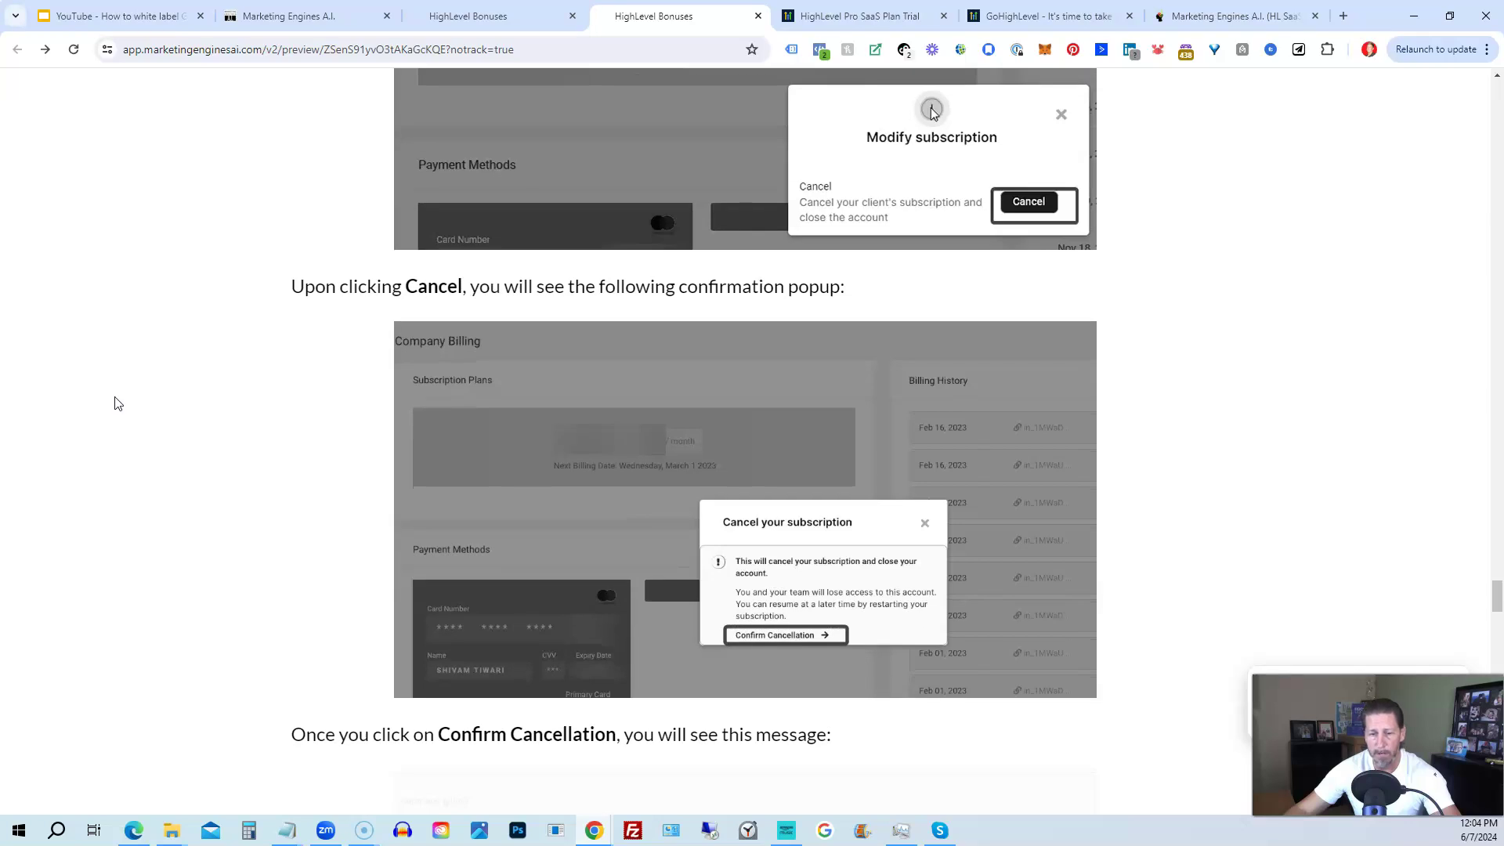
scroll(117, 404, "down", 2)
scroll(118, 403, "down", 2)
scroll(118, 403, "down", 1)
scroll(117, 403, "down", 2)
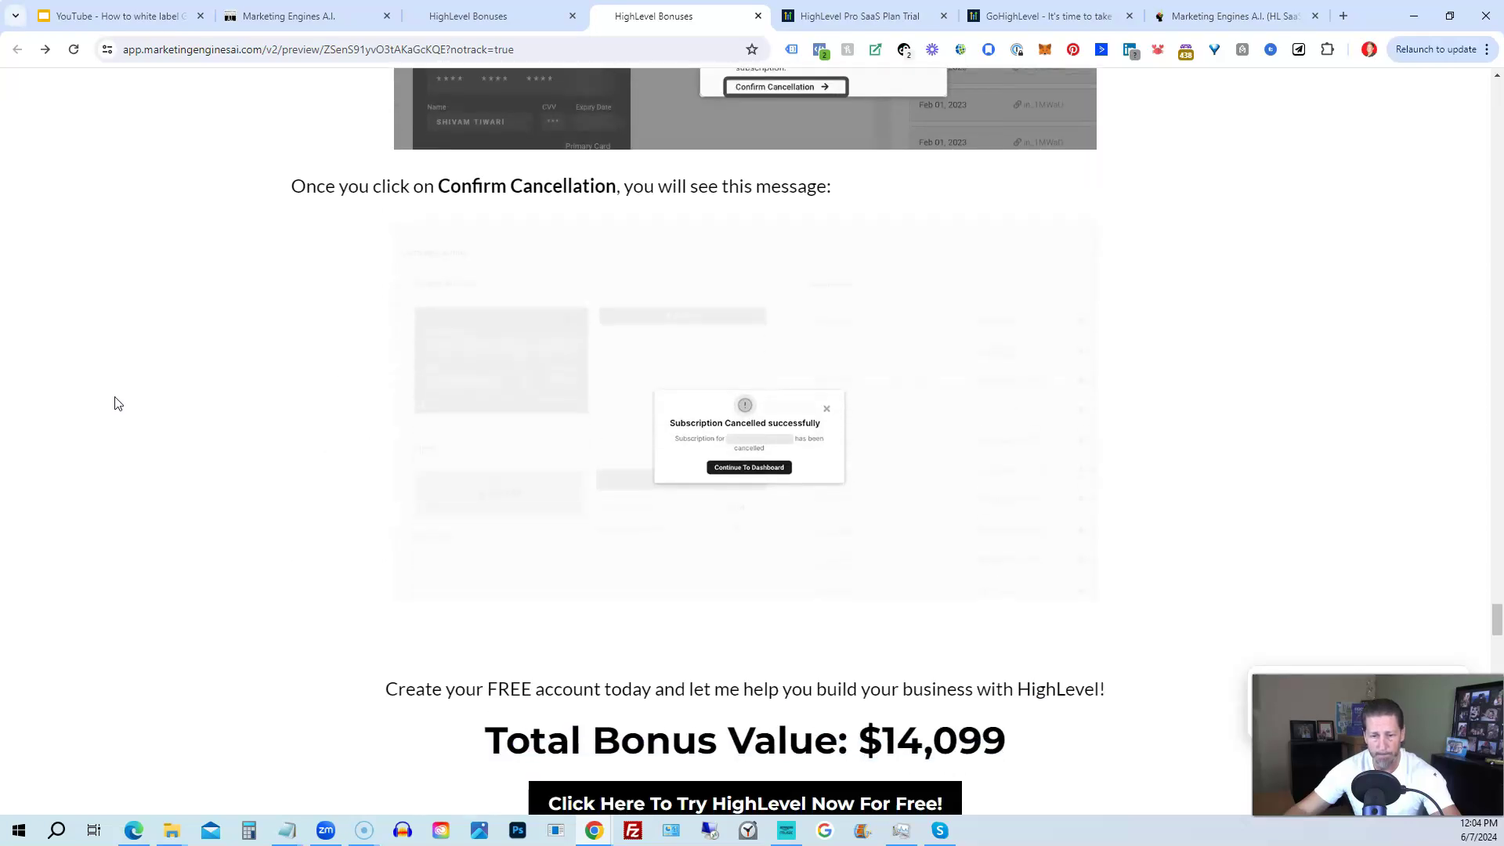
scroll(115, 403, "down", 4)
scroll(113, 403, "down", 2)
scroll(112, 403, "down", 1)
scroll(112, 403, "down", 1)
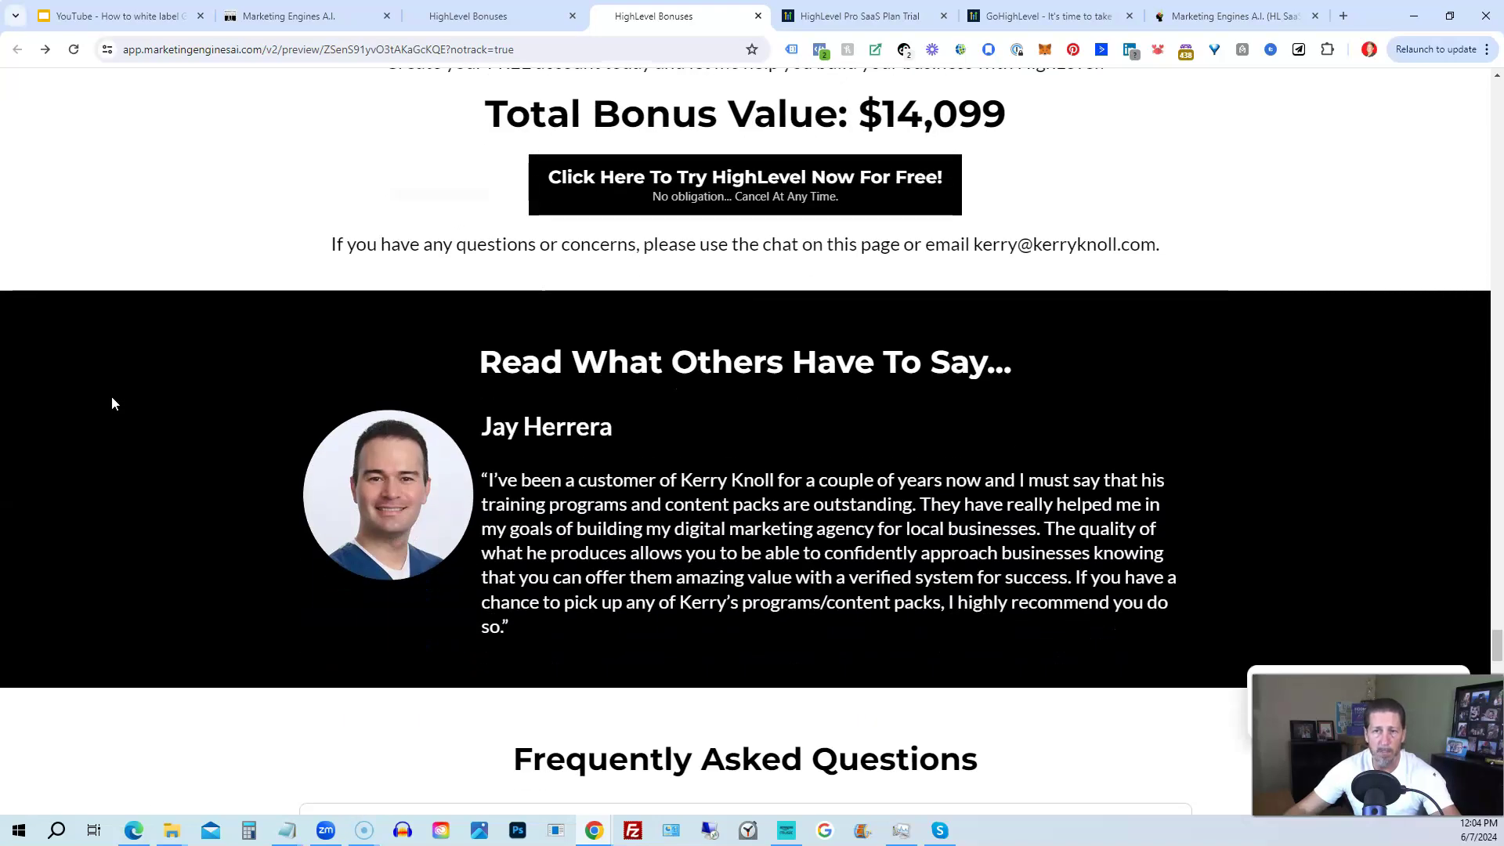
scroll(111, 404, "down", 5)
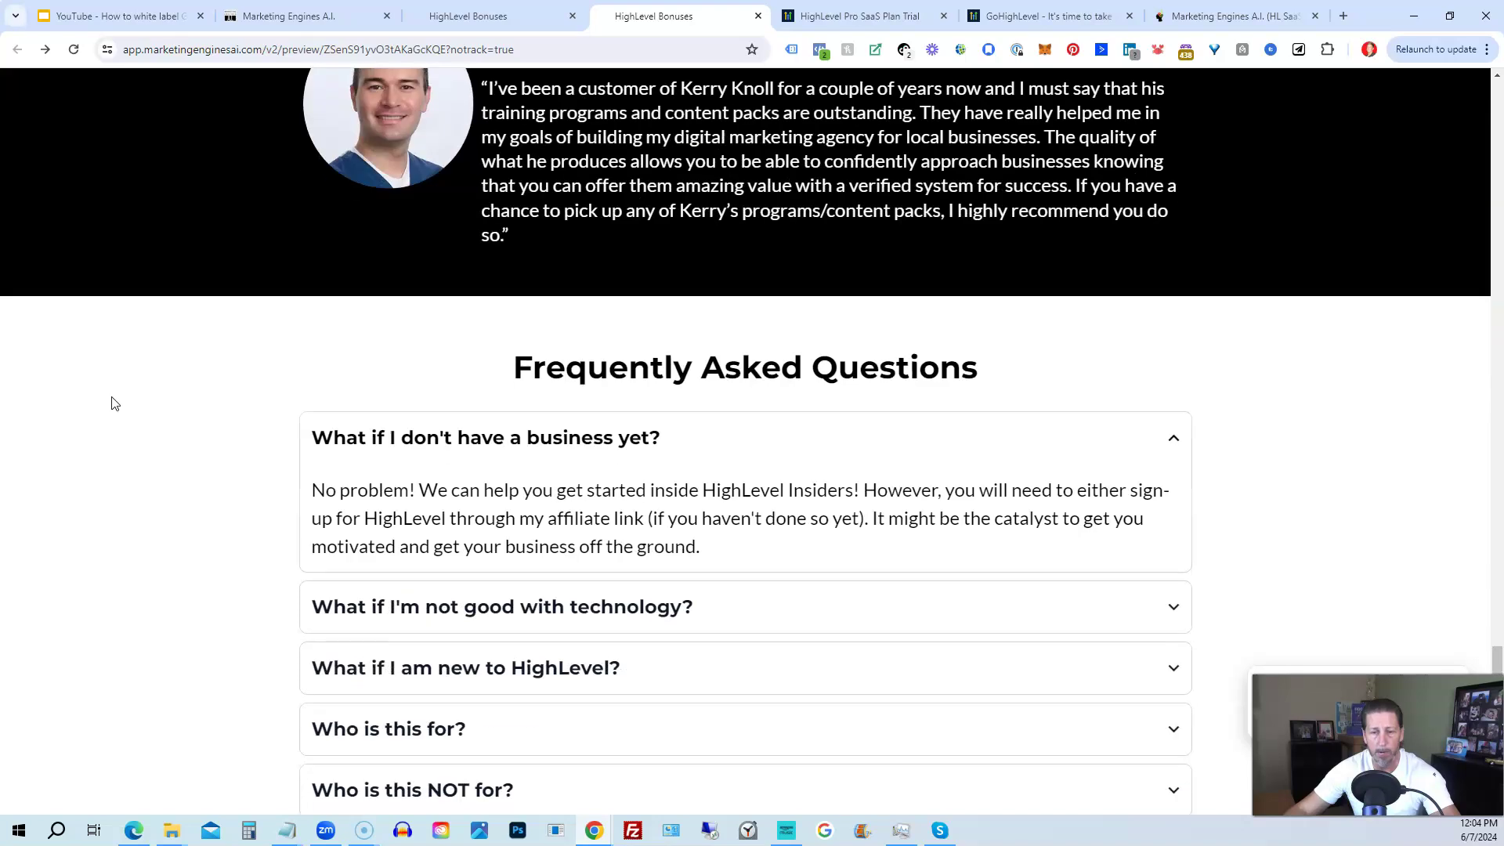
scroll(111, 404, "down", 2)
scroll(111, 403, "down", 1)
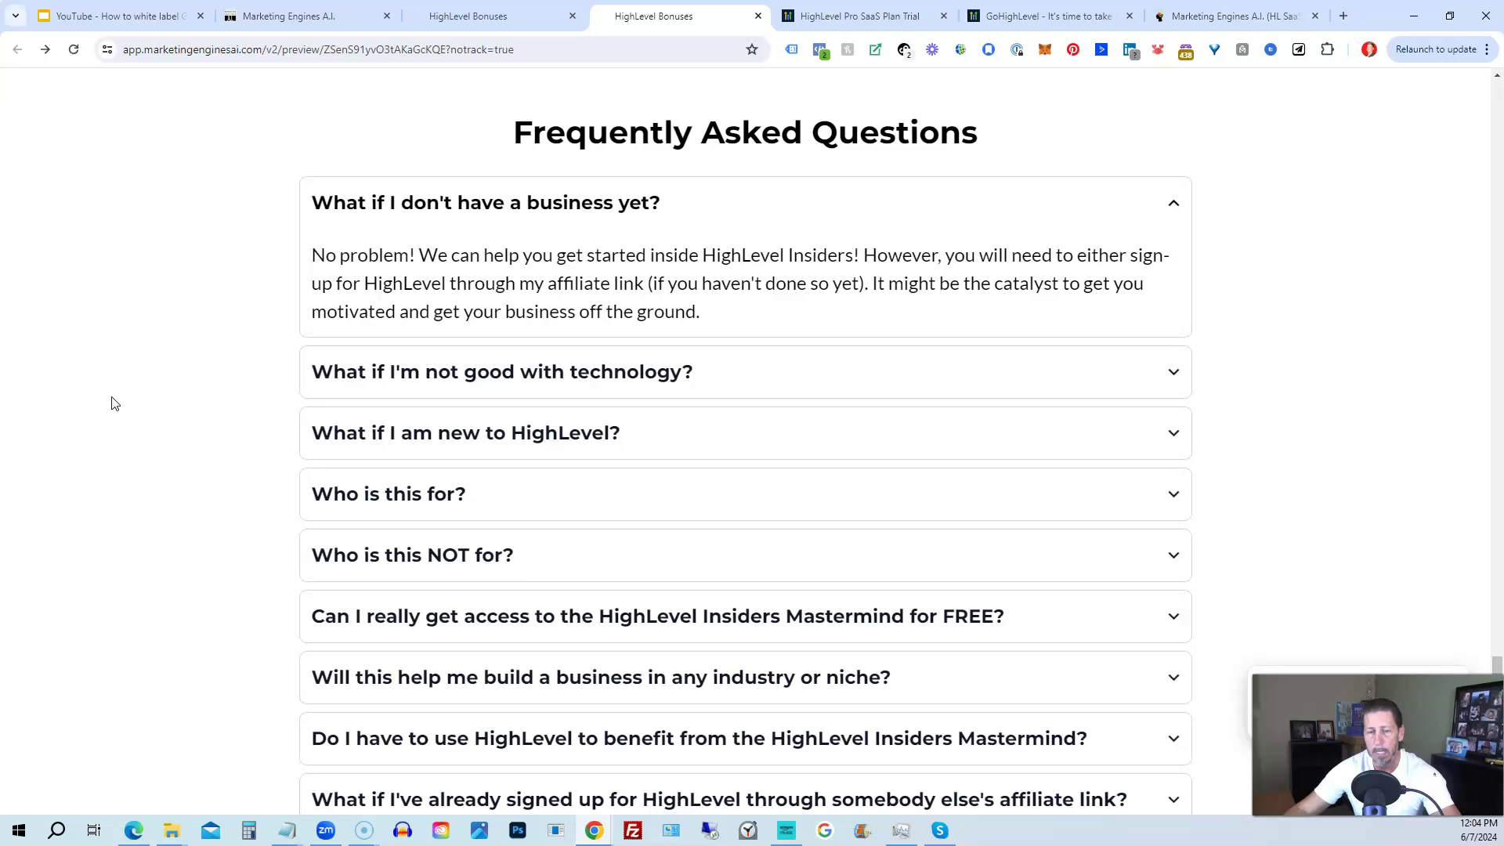
scroll(111, 404, "down", 1)
scroll(111, 403, "up", 1)
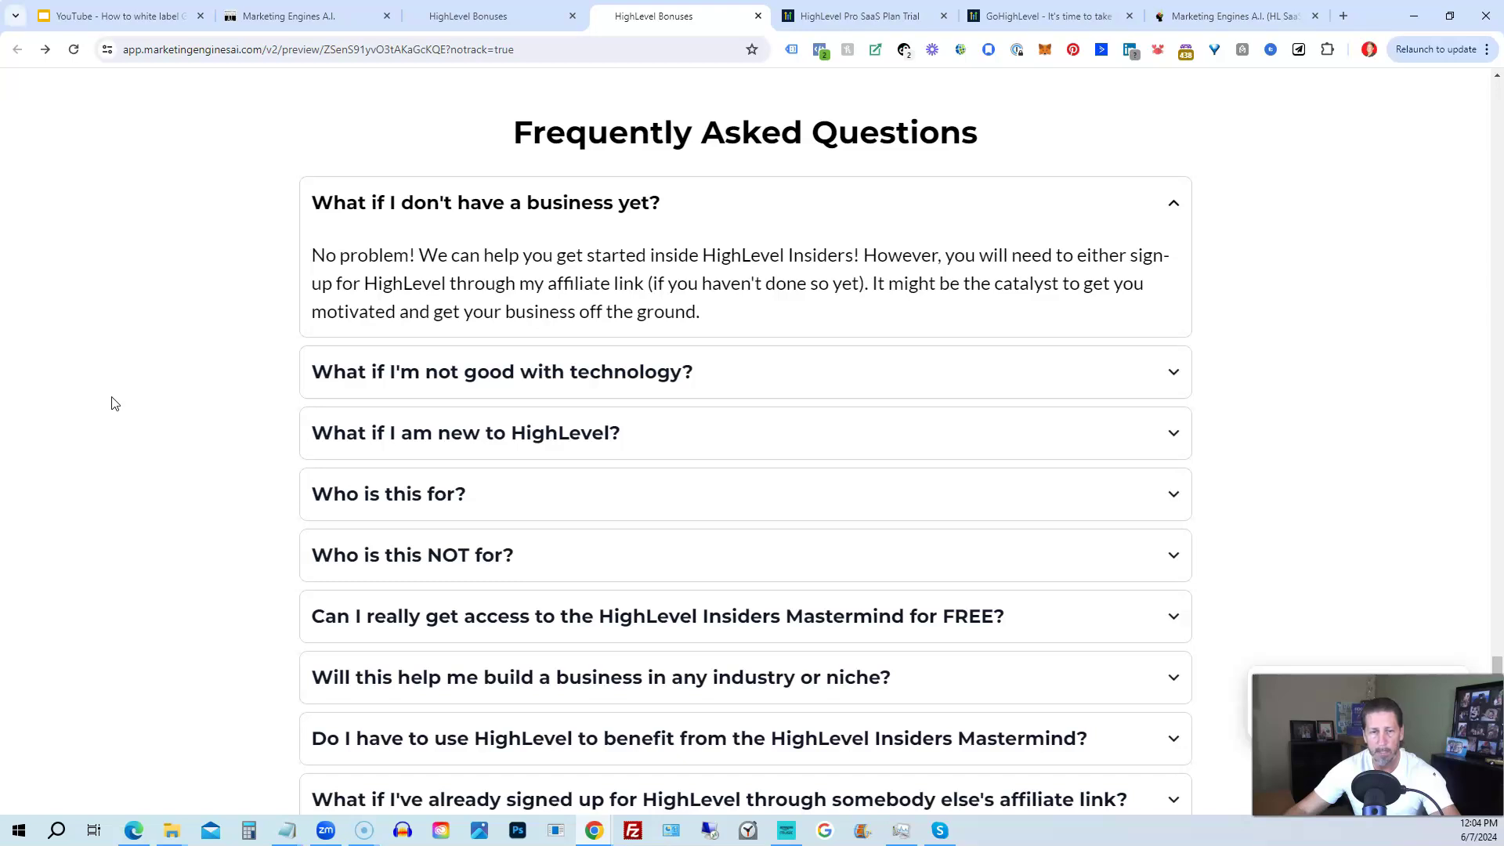
Scroll to the closing $14,099 total bonus value and Important Disclosure sections.
scroll(111, 403, "down", 1)
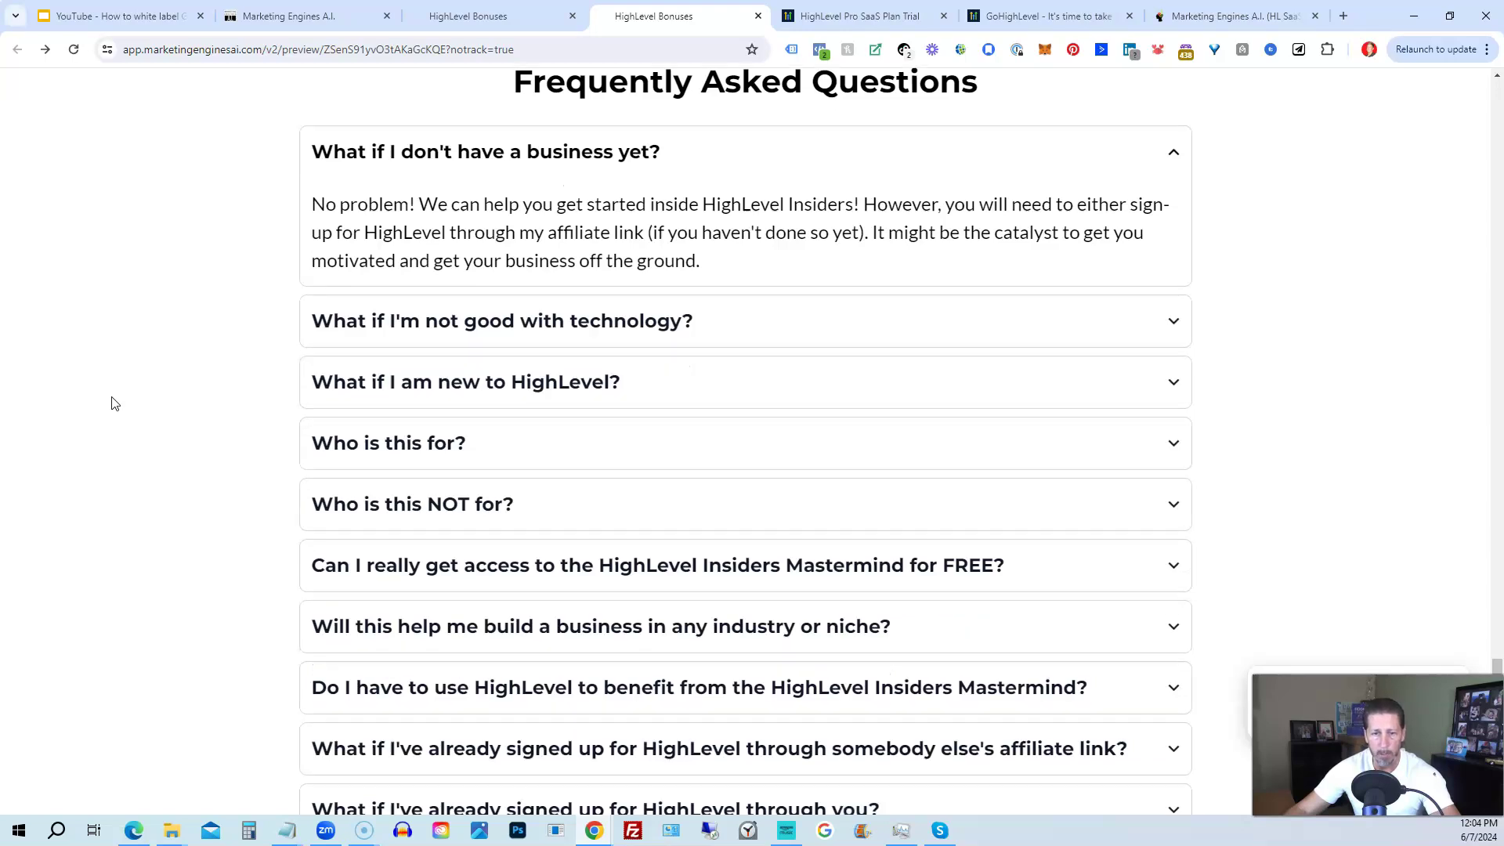
scroll(111, 403, "down", 3)
scroll(112, 403, "down", 3)
scroll(111, 403, "down", 1)
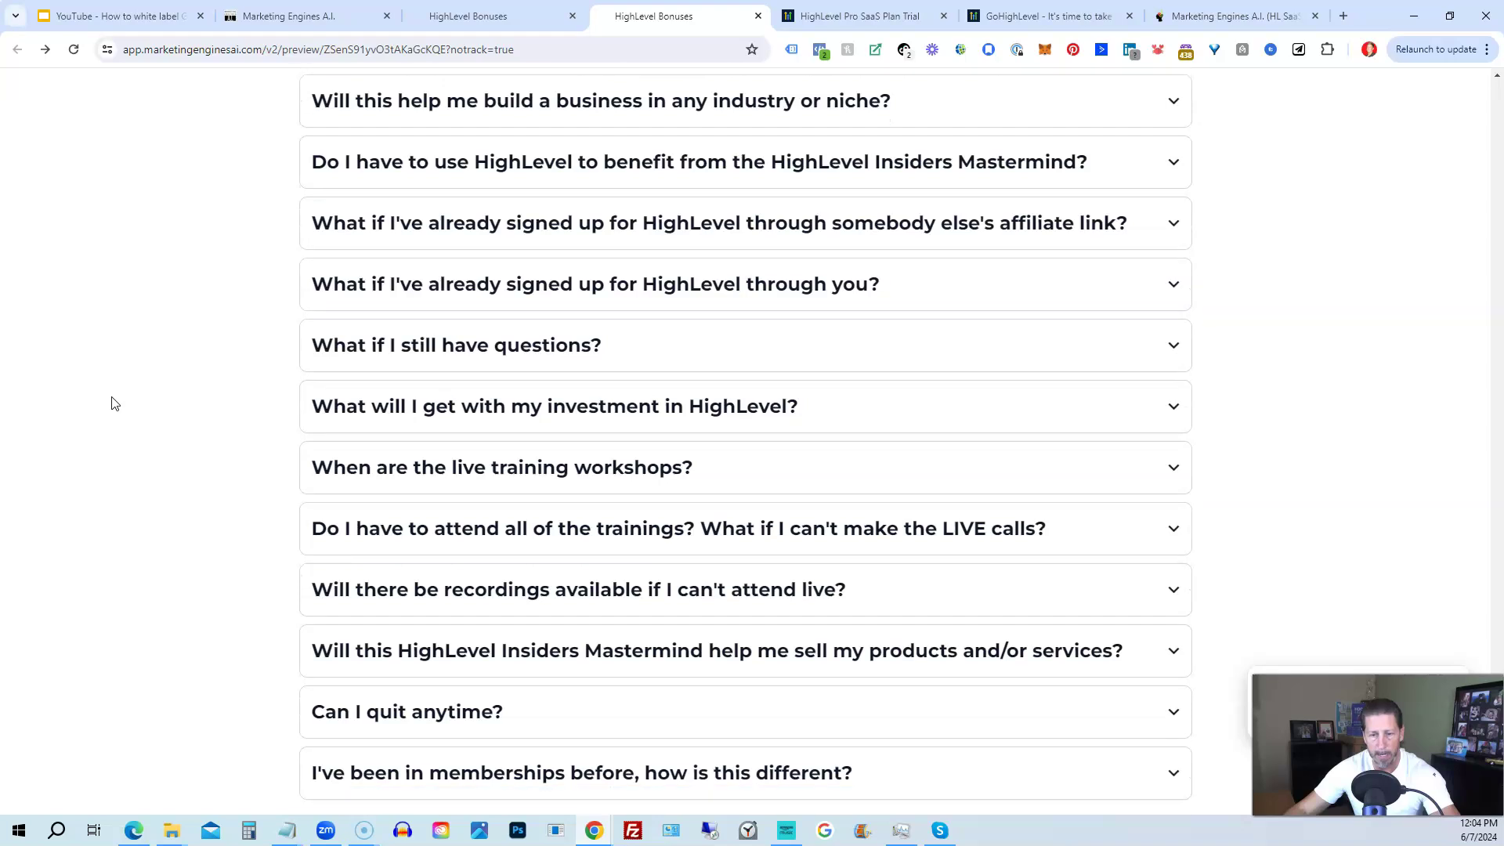
scroll(111, 403, "down", 2)
scroll(111, 403, "down", 2)
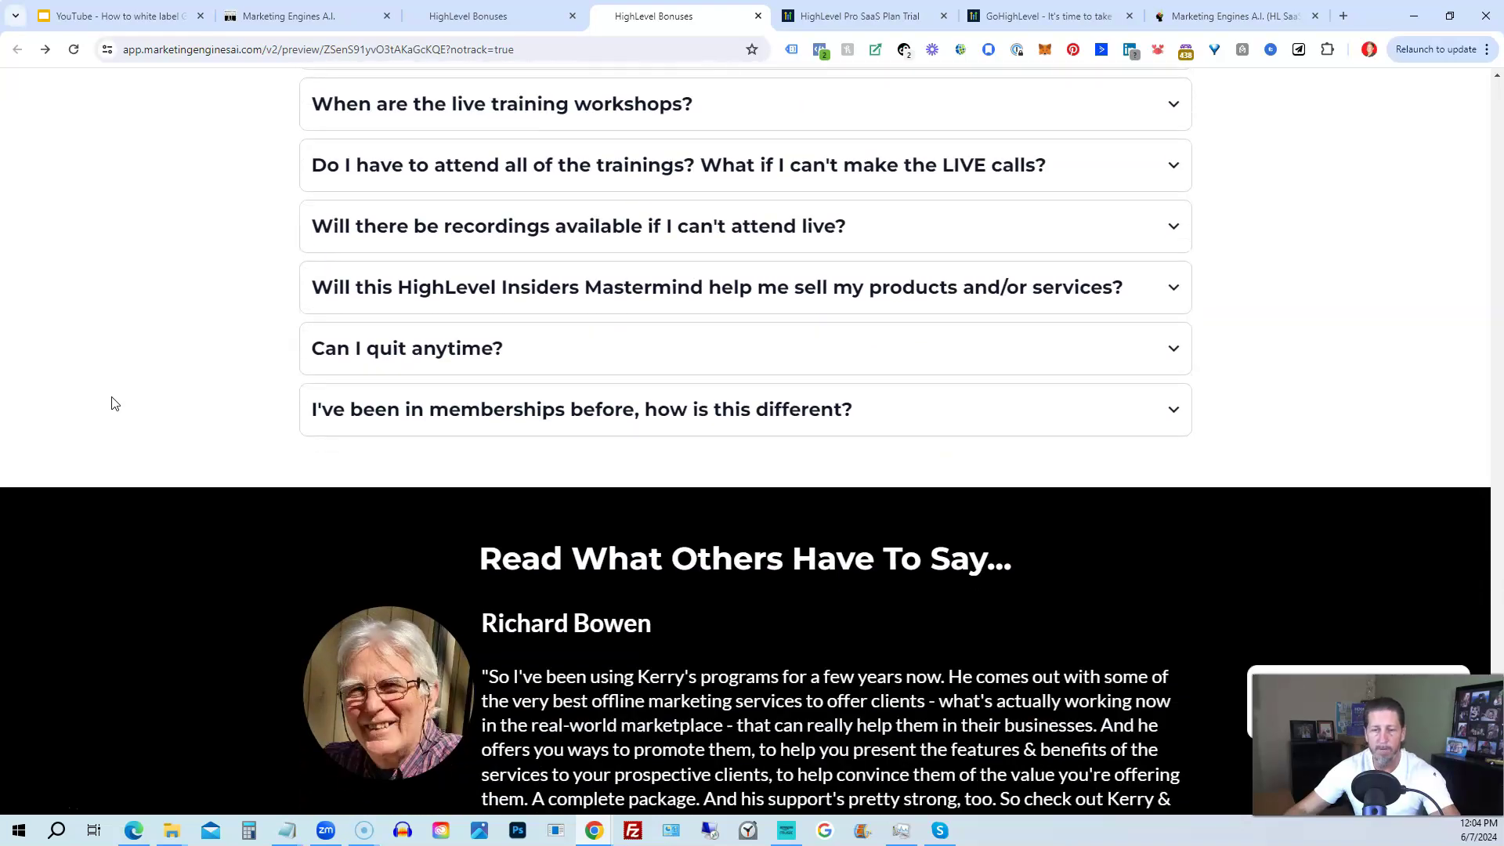
scroll(111, 403, "down", 1)
scroll(111, 404, "down", 1)
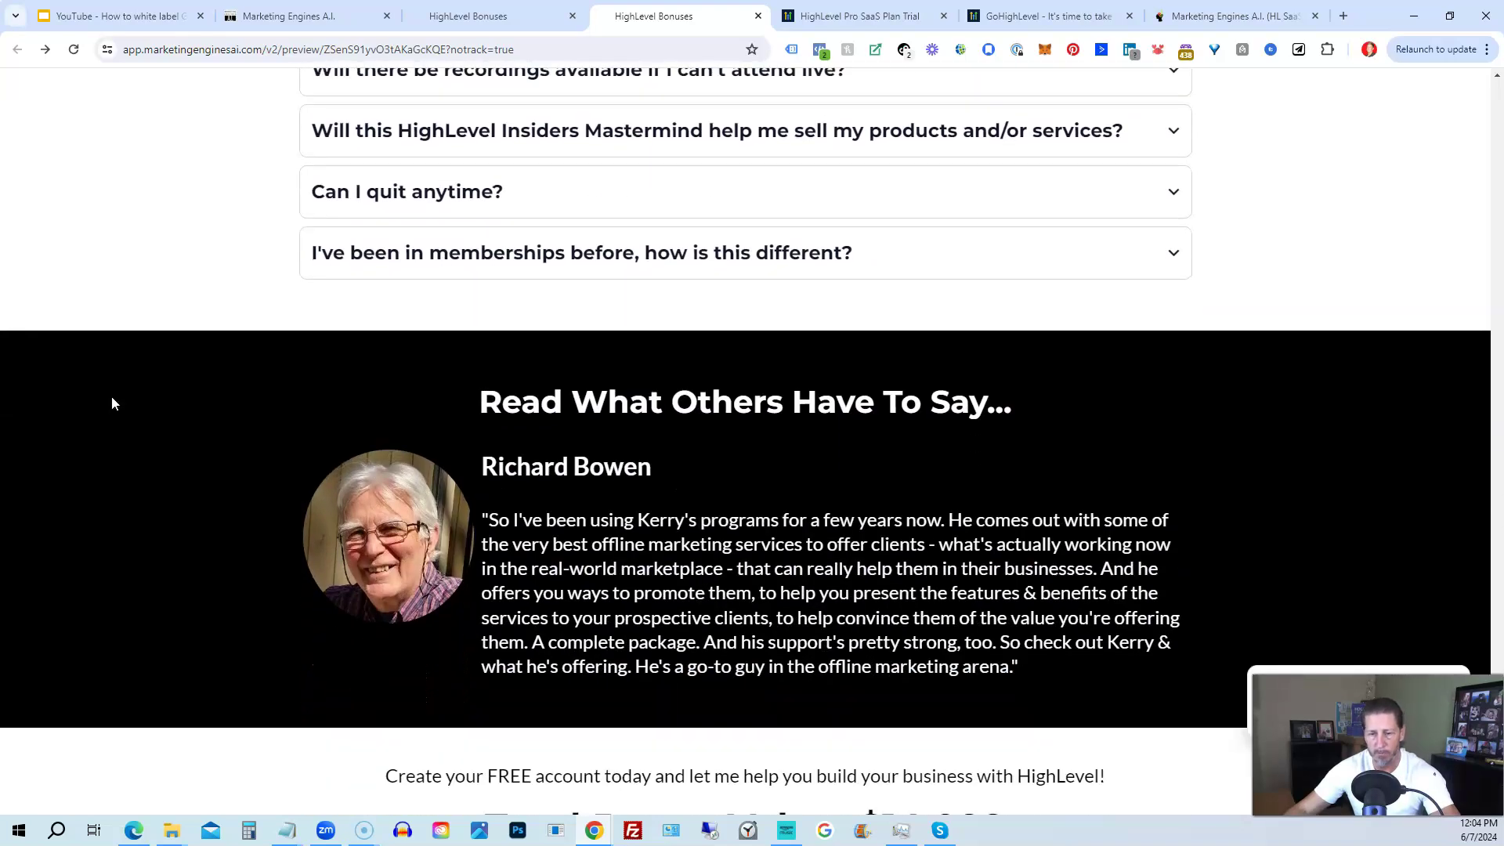
scroll(111, 403, "down", 2)
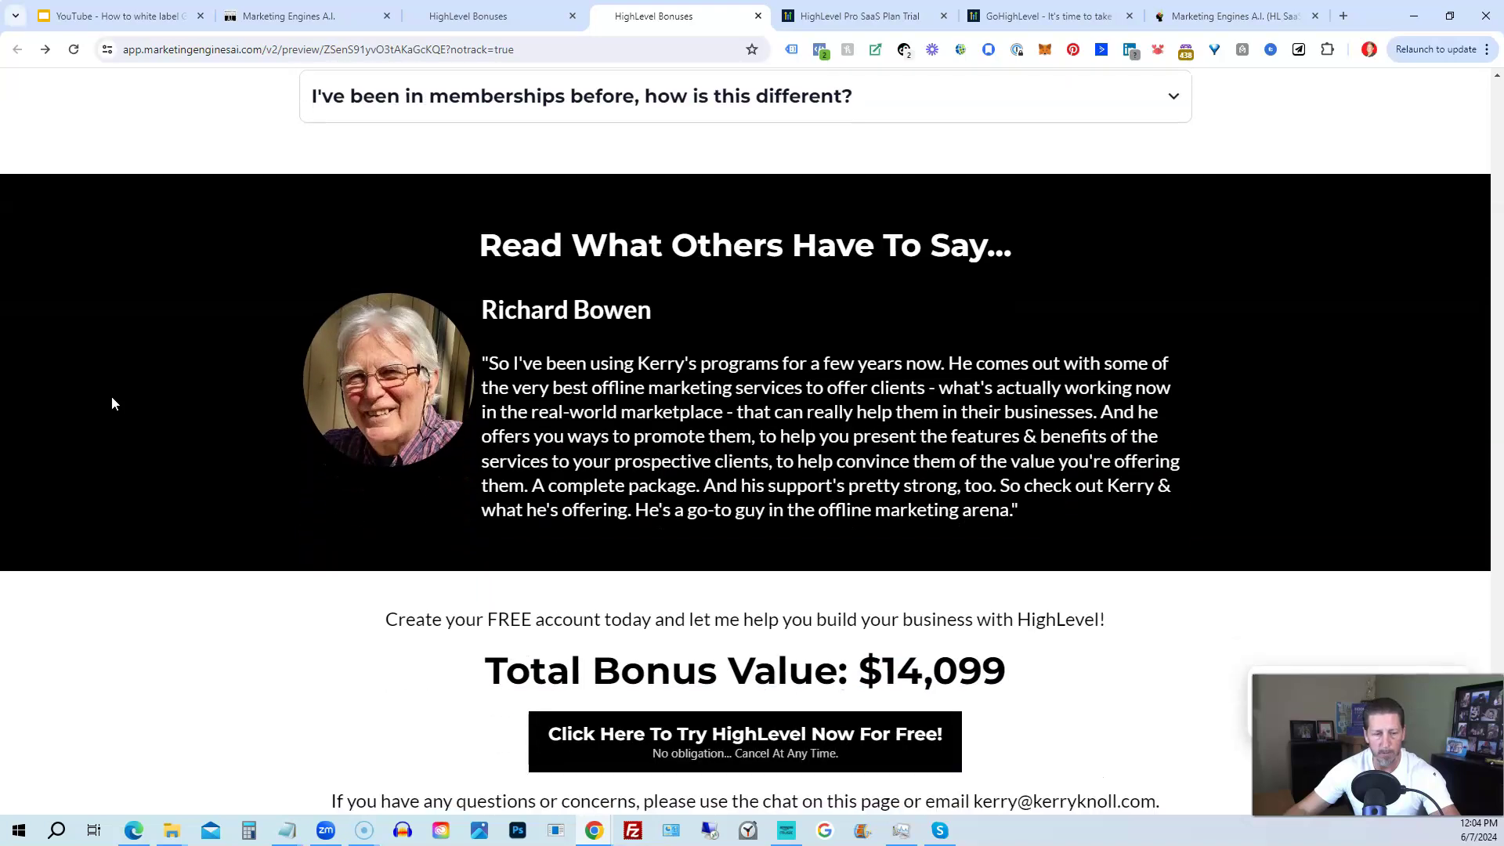
scroll(111, 404, "down", 5)
scroll(111, 403, "down", 1)
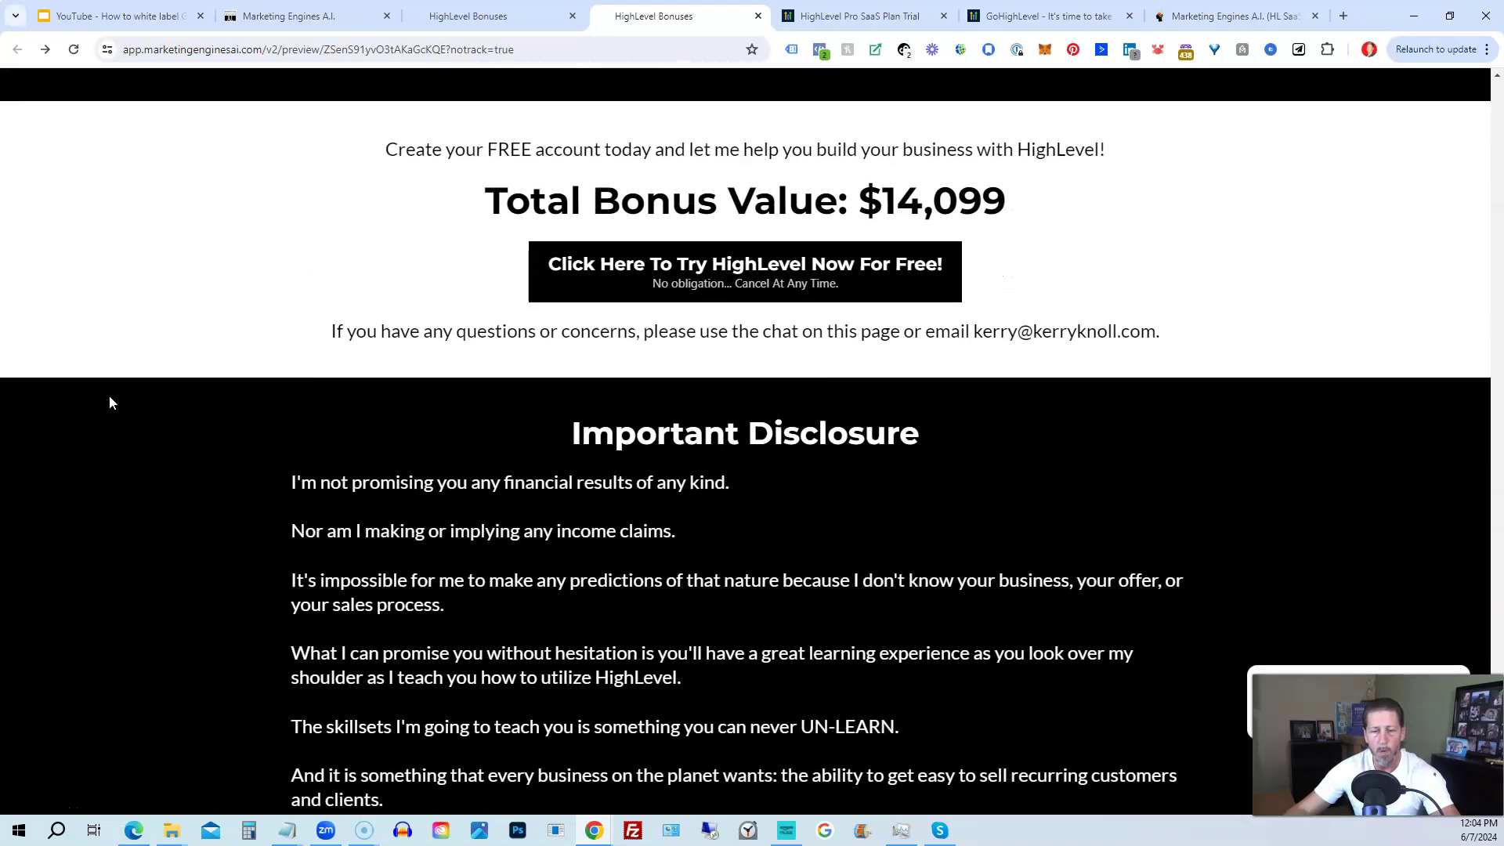
scroll(111, 402, "down", 1)
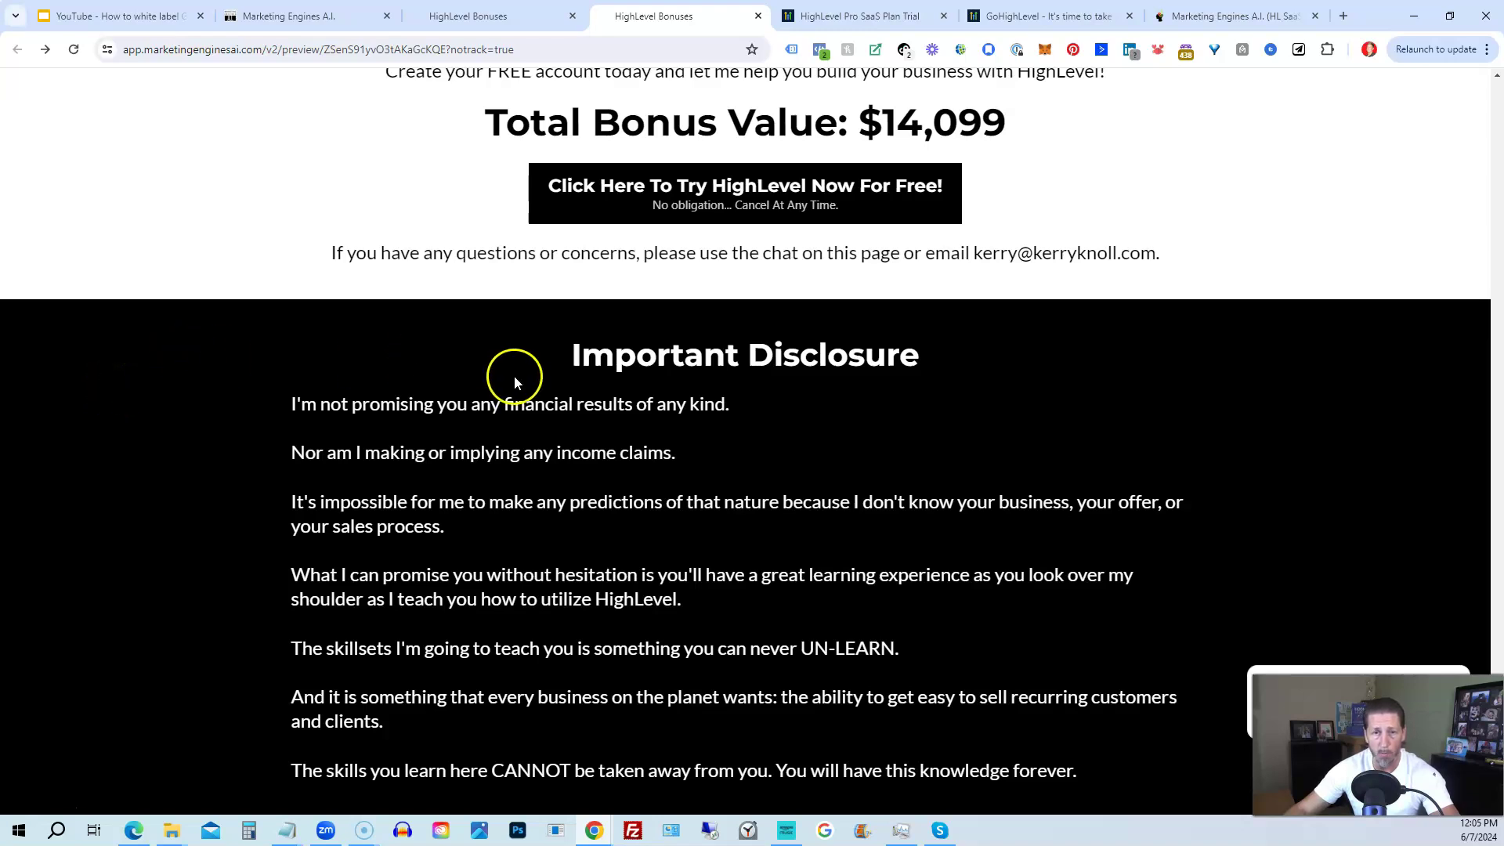
left_click(638, 206)
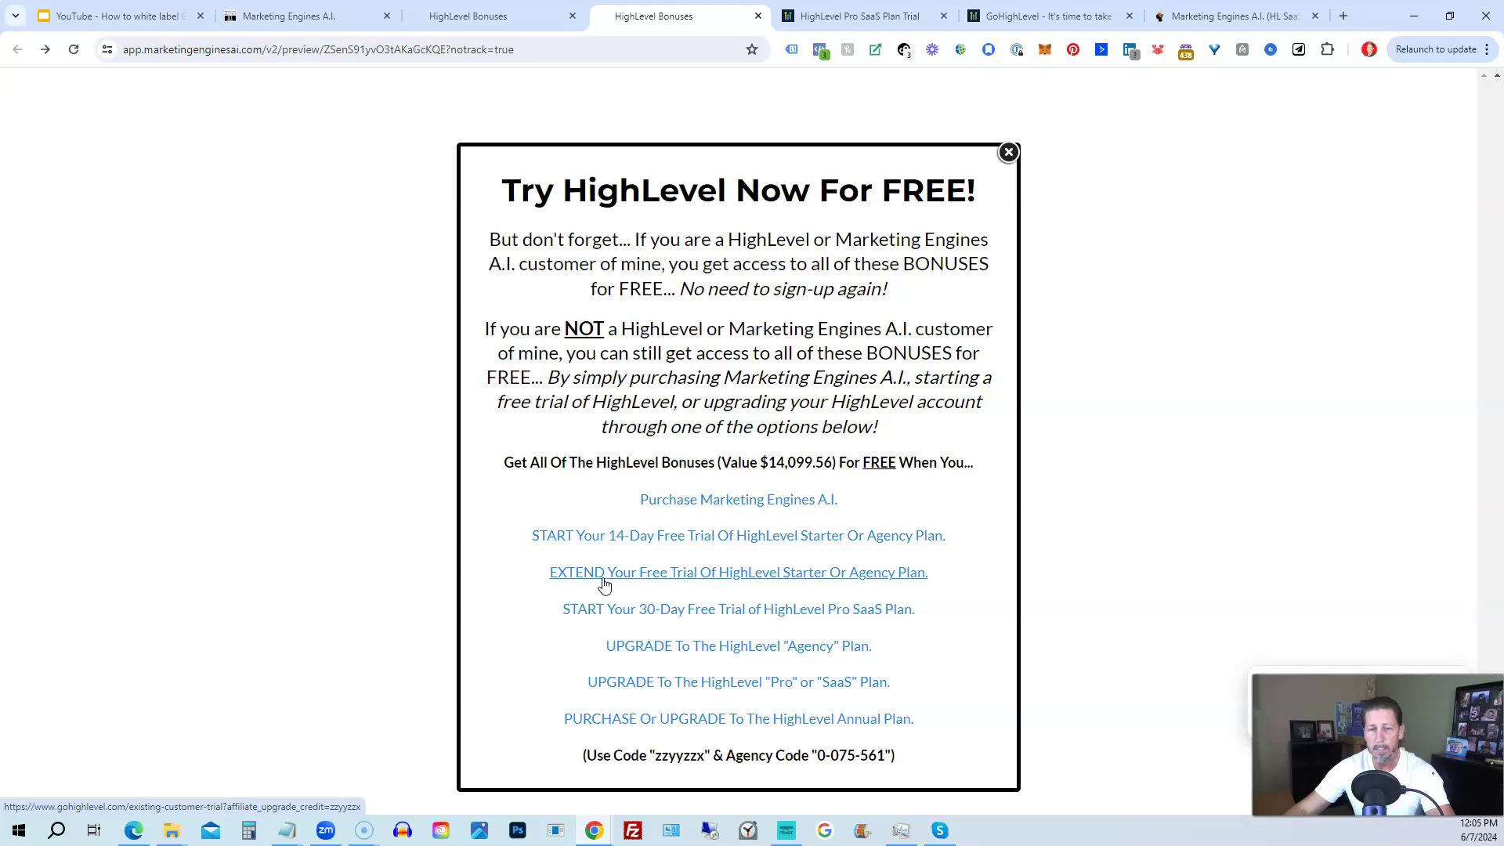
left_click_drag(612, 576, 645, 576)
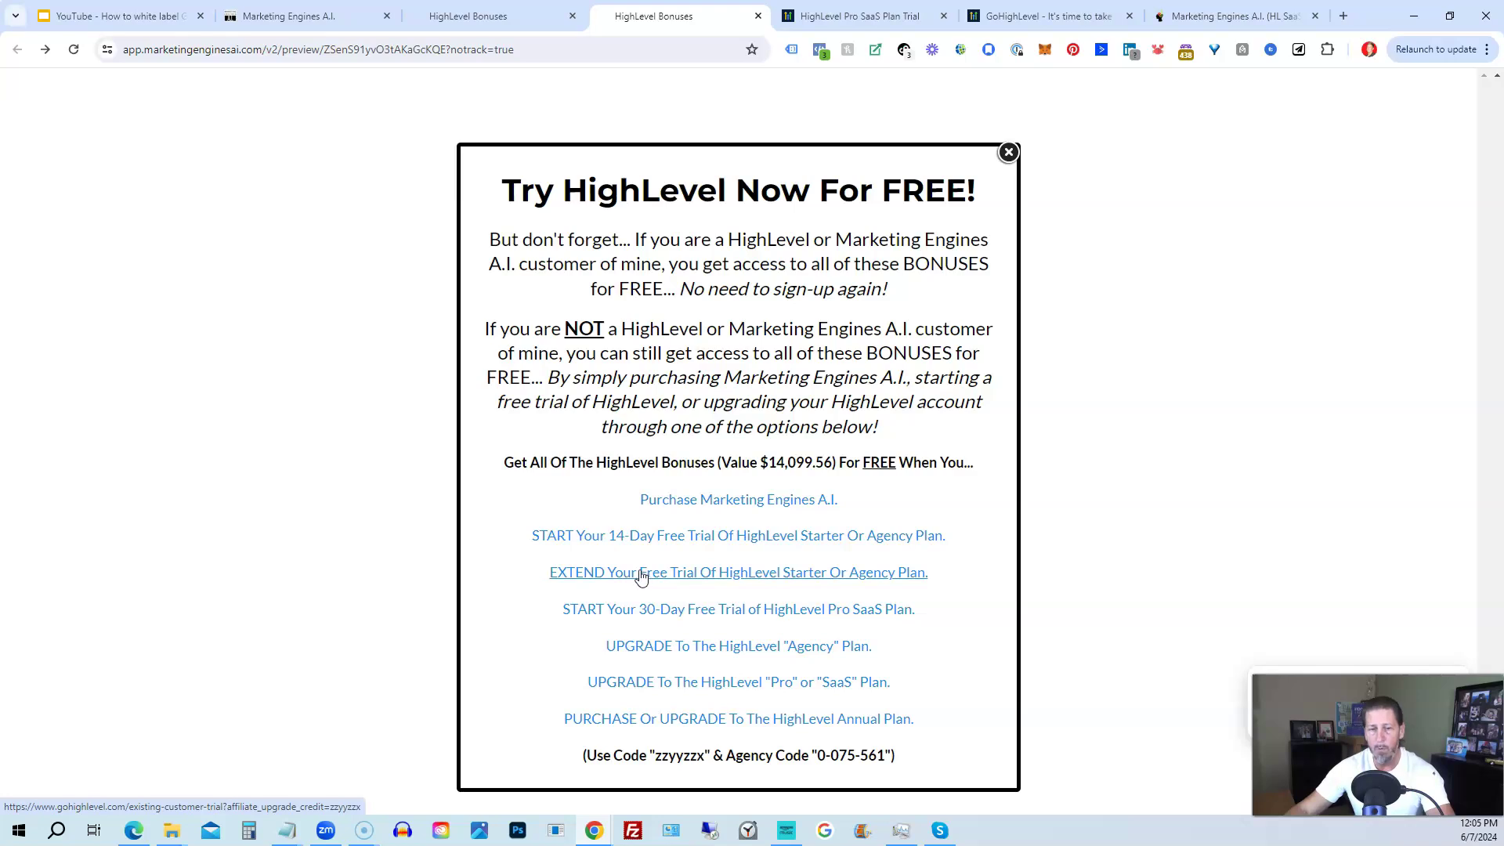
left_click_drag(641, 577, 634, 617)
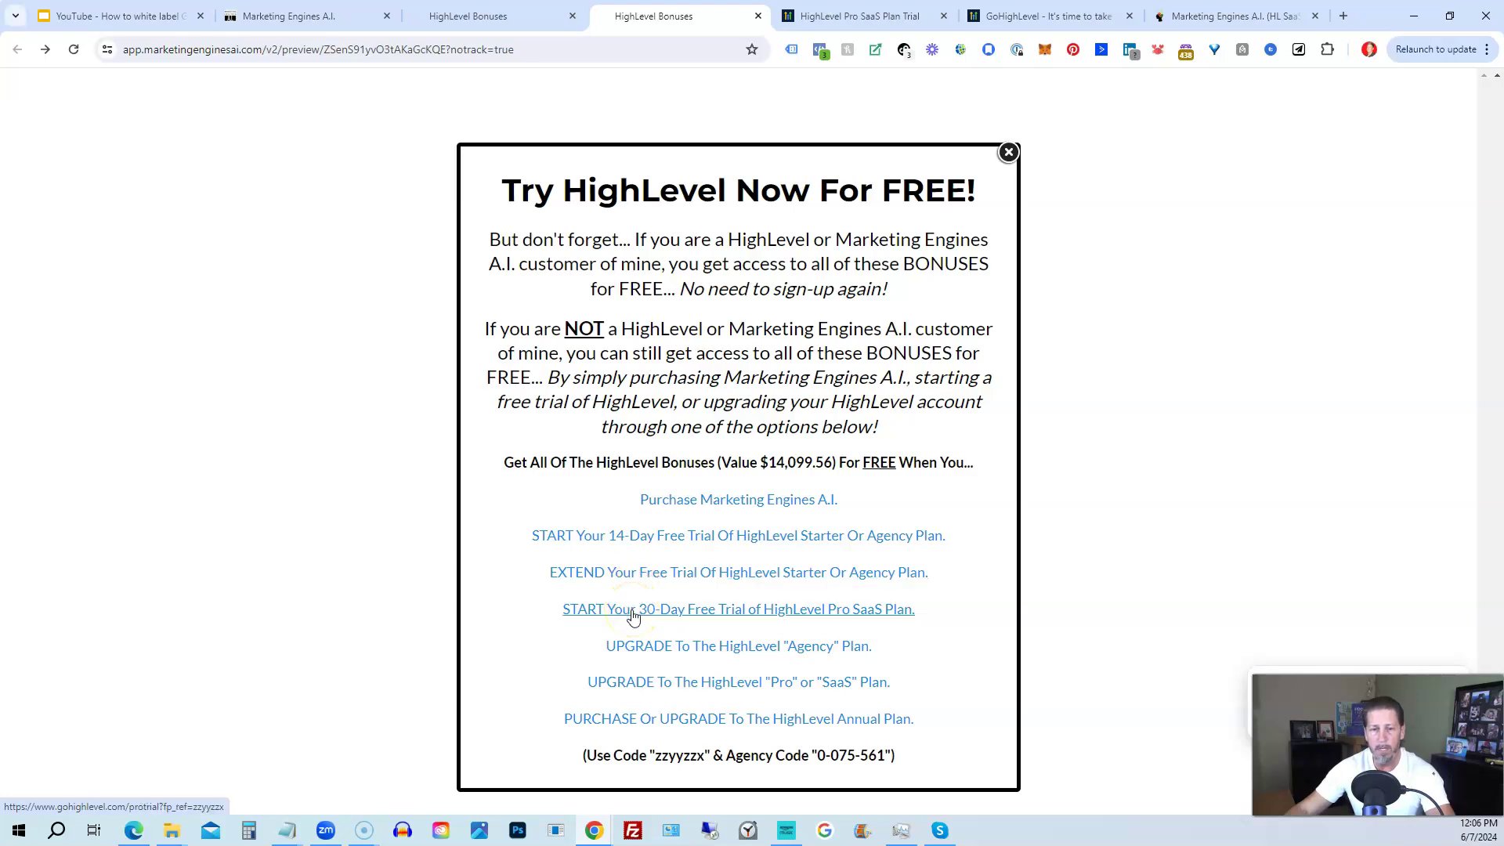
Choose the 30-day Pro SaaS free trial offer to load the HighLevel Pro referral form.
left_click(626, 614)
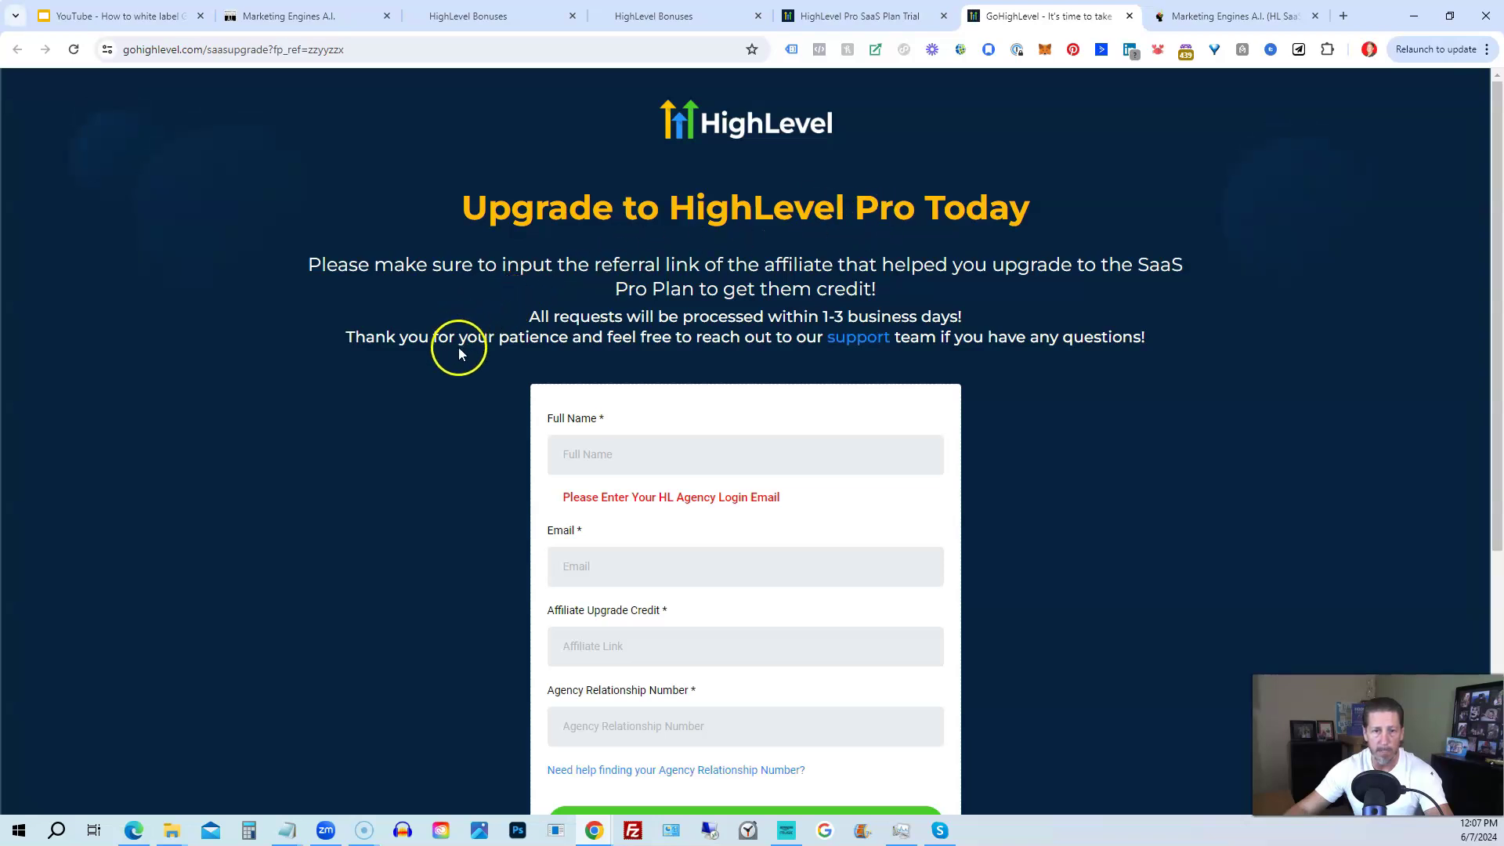
Select agency code 0-075-561 and affiliate code zzyyzzx, comparing with the upgrade form tab.
scroll(443, 356, "down", 1)
scroll(442, 384, "down", 1)
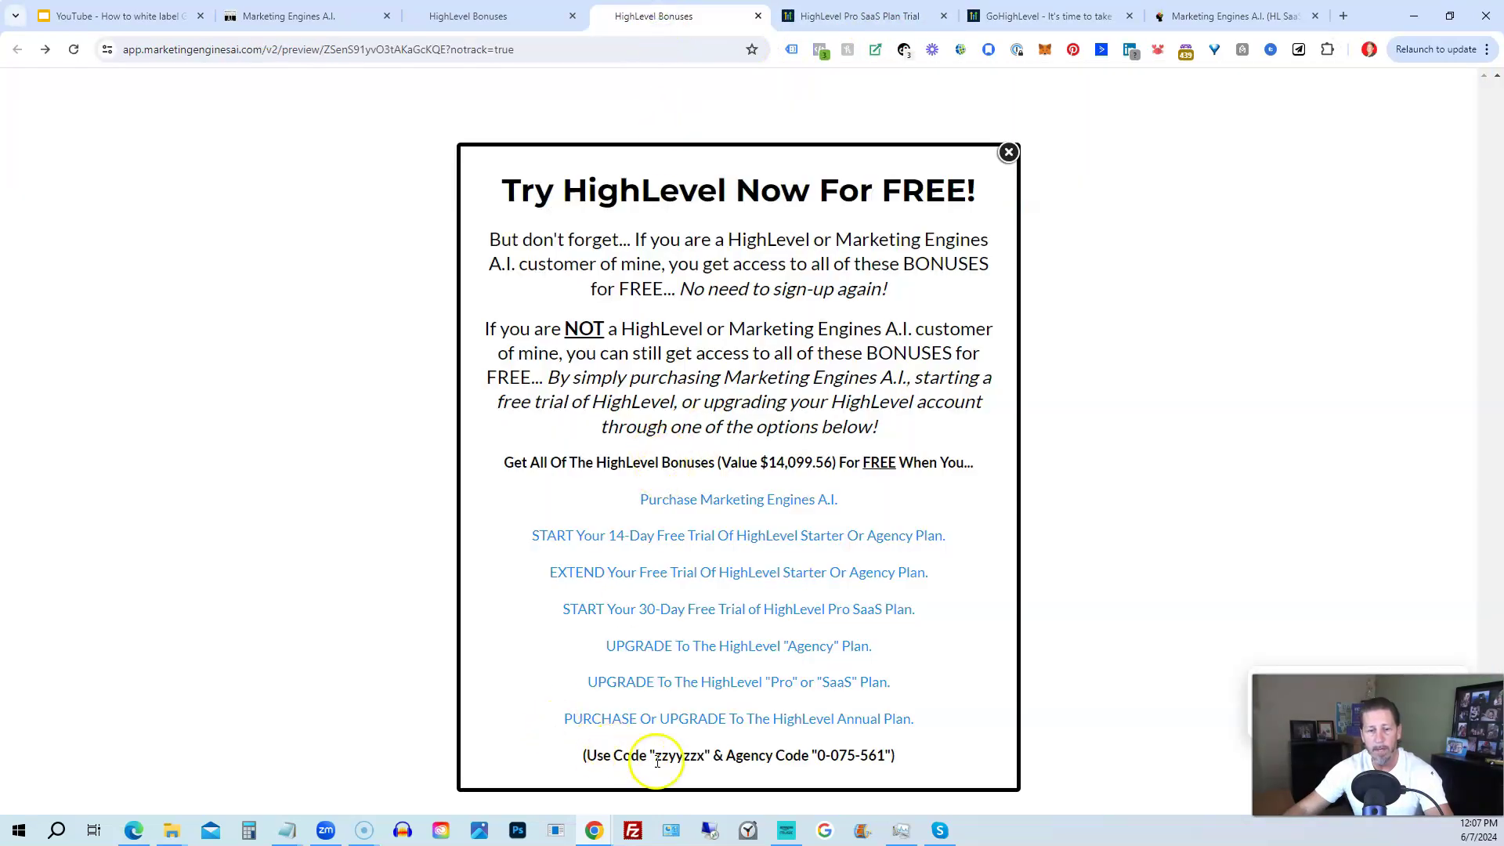
left_click_drag(818, 756, 885, 755)
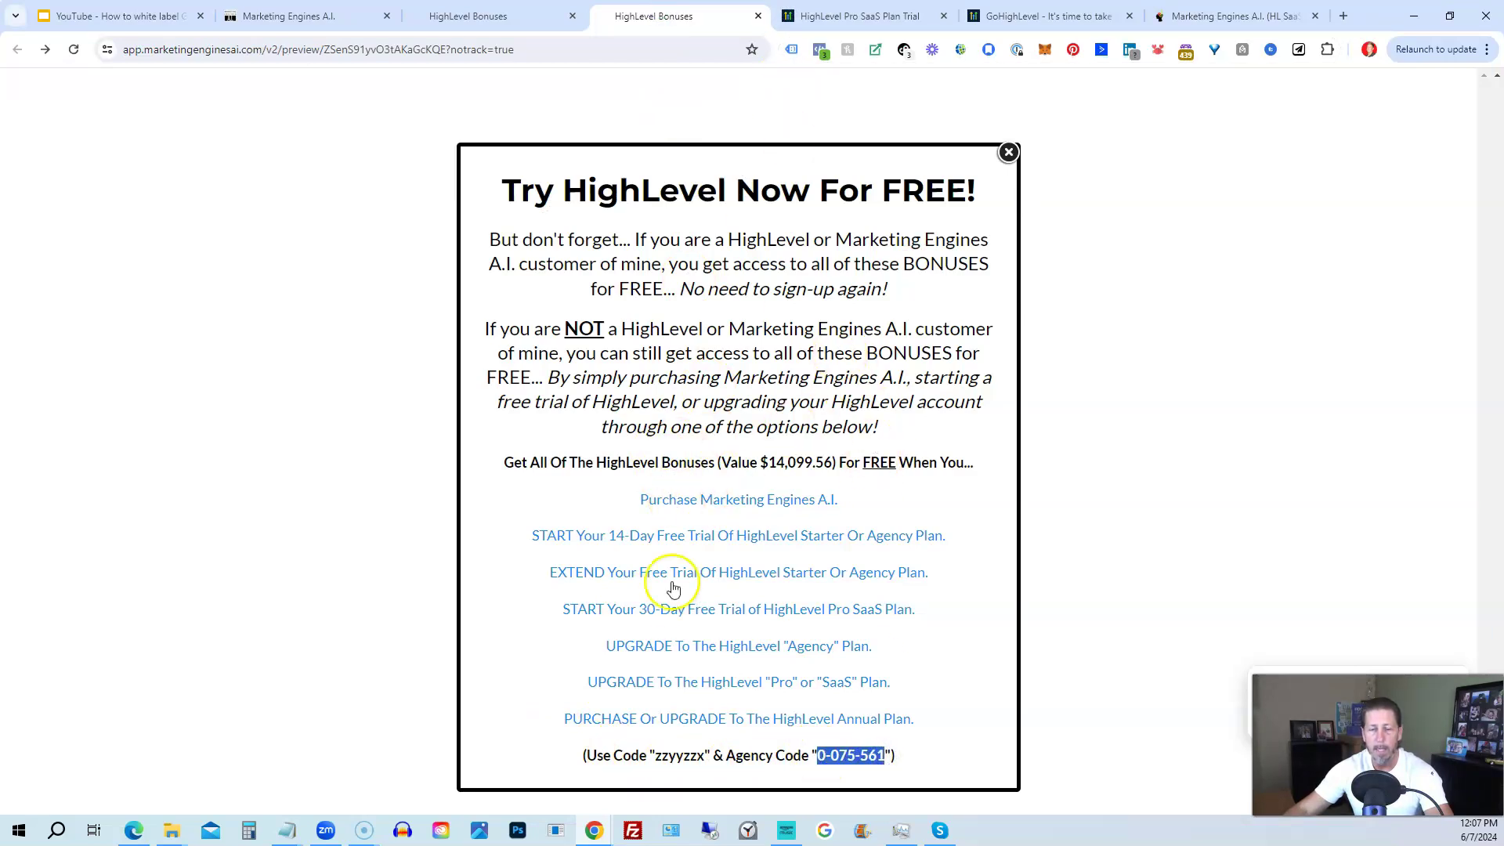
left_click_drag(656, 756, 705, 756)
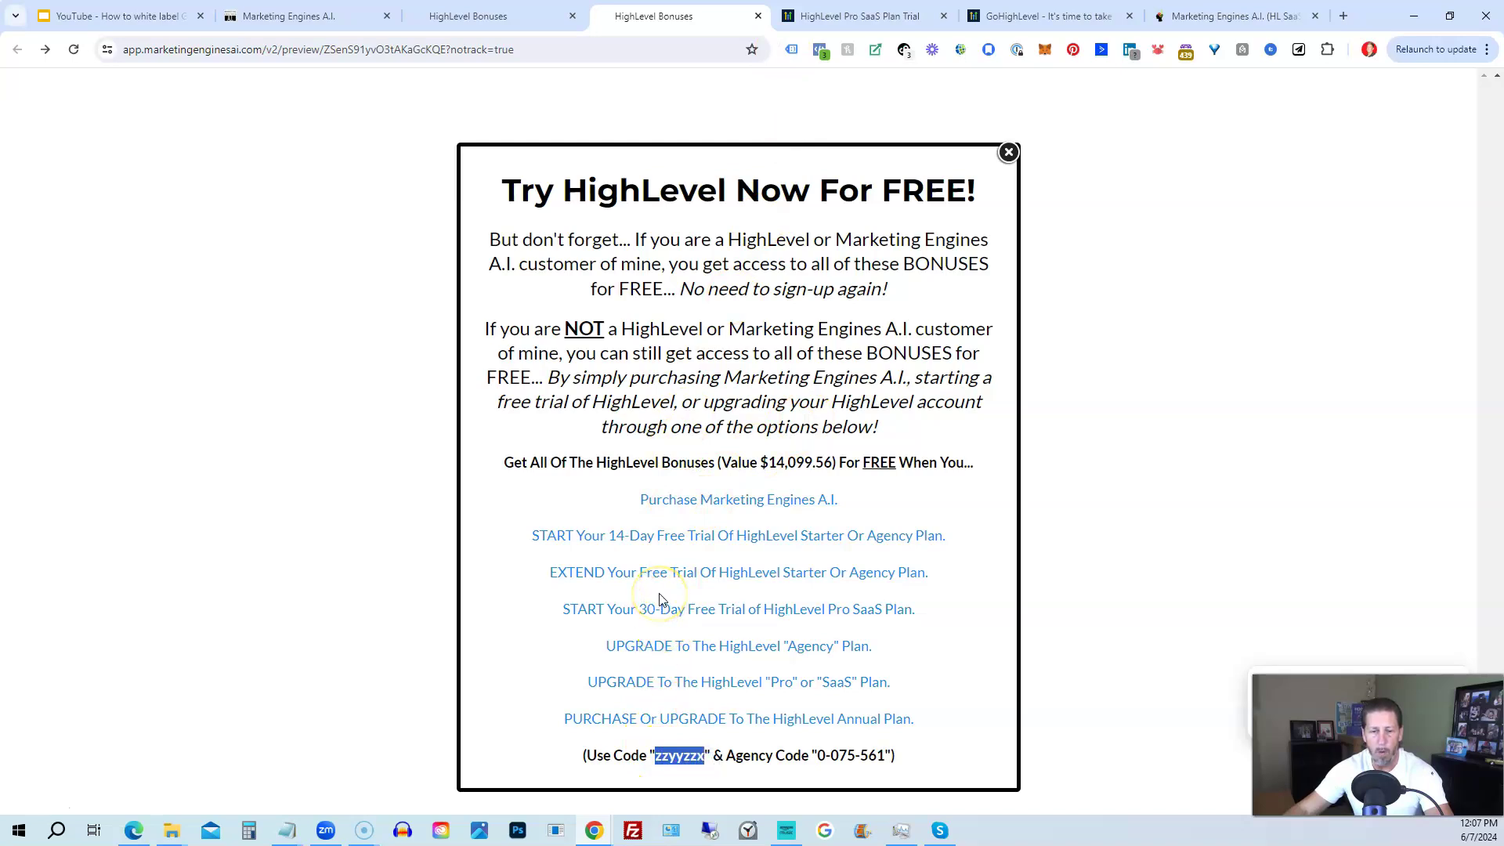
left_click(995, 15)
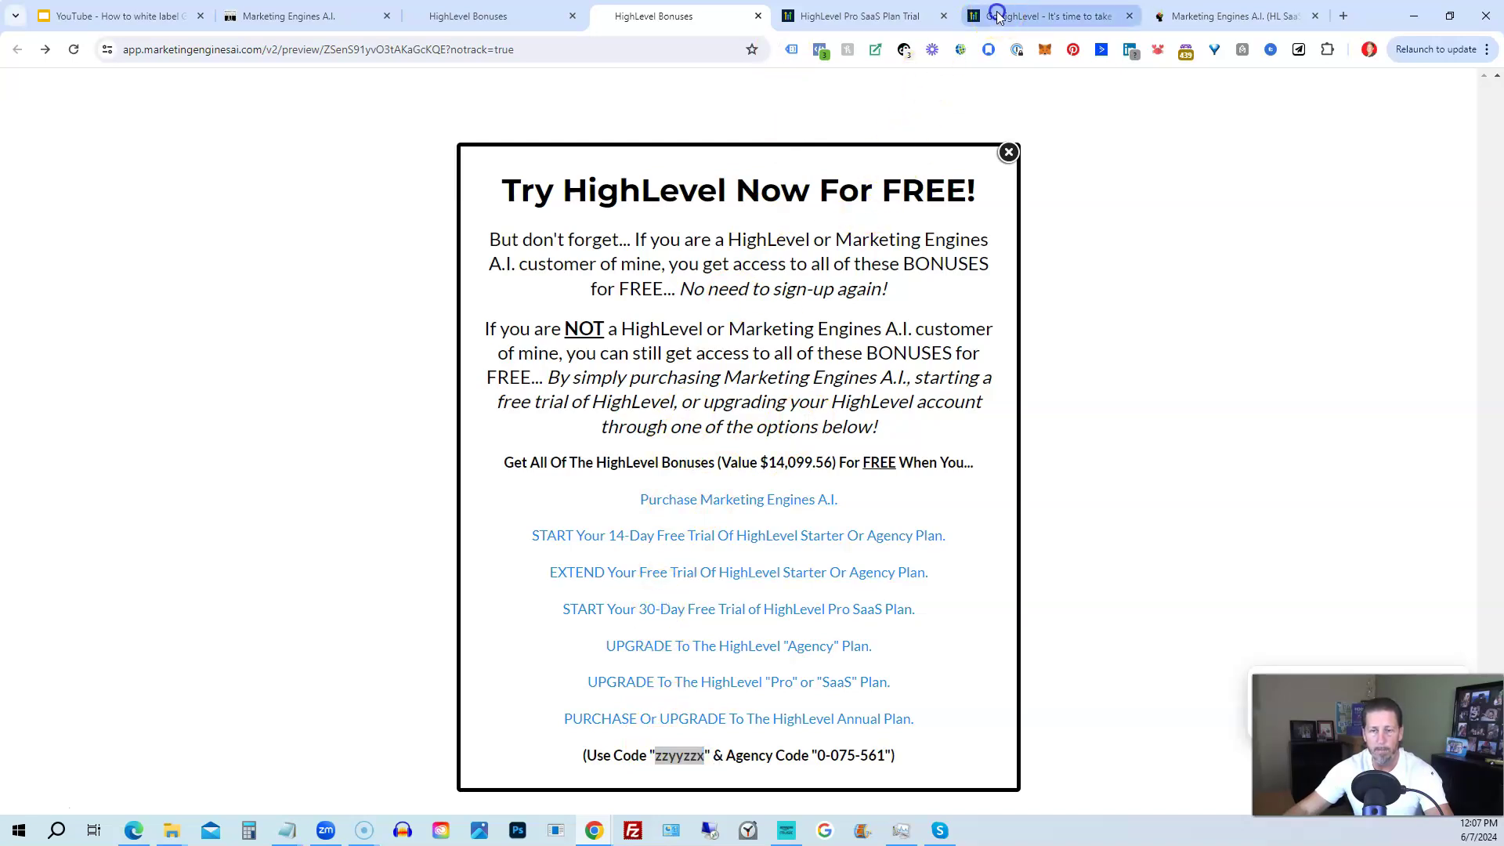
left_click(704, 16)
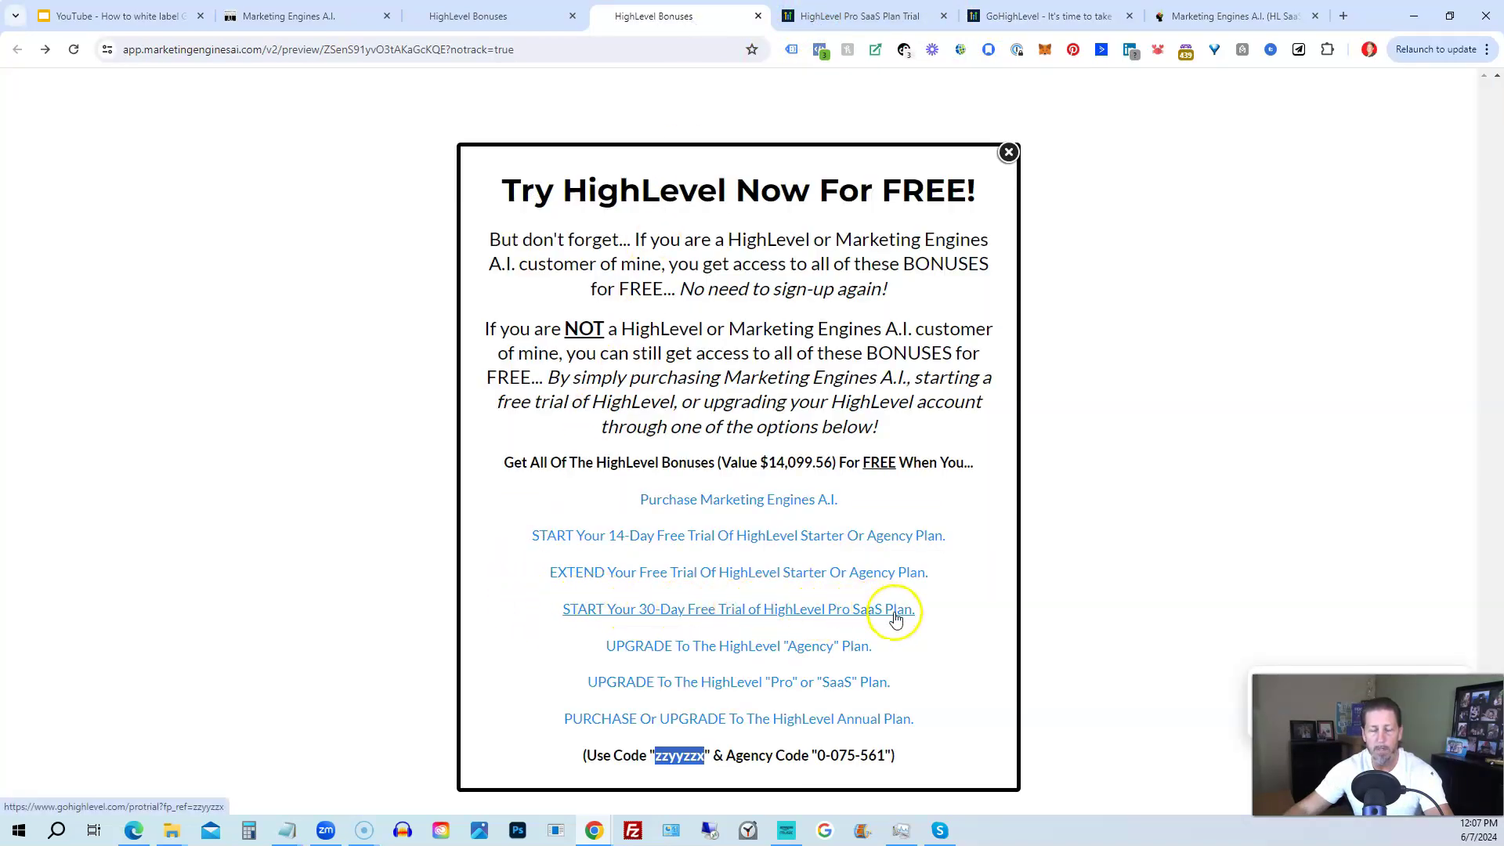
left_click(852, 16)
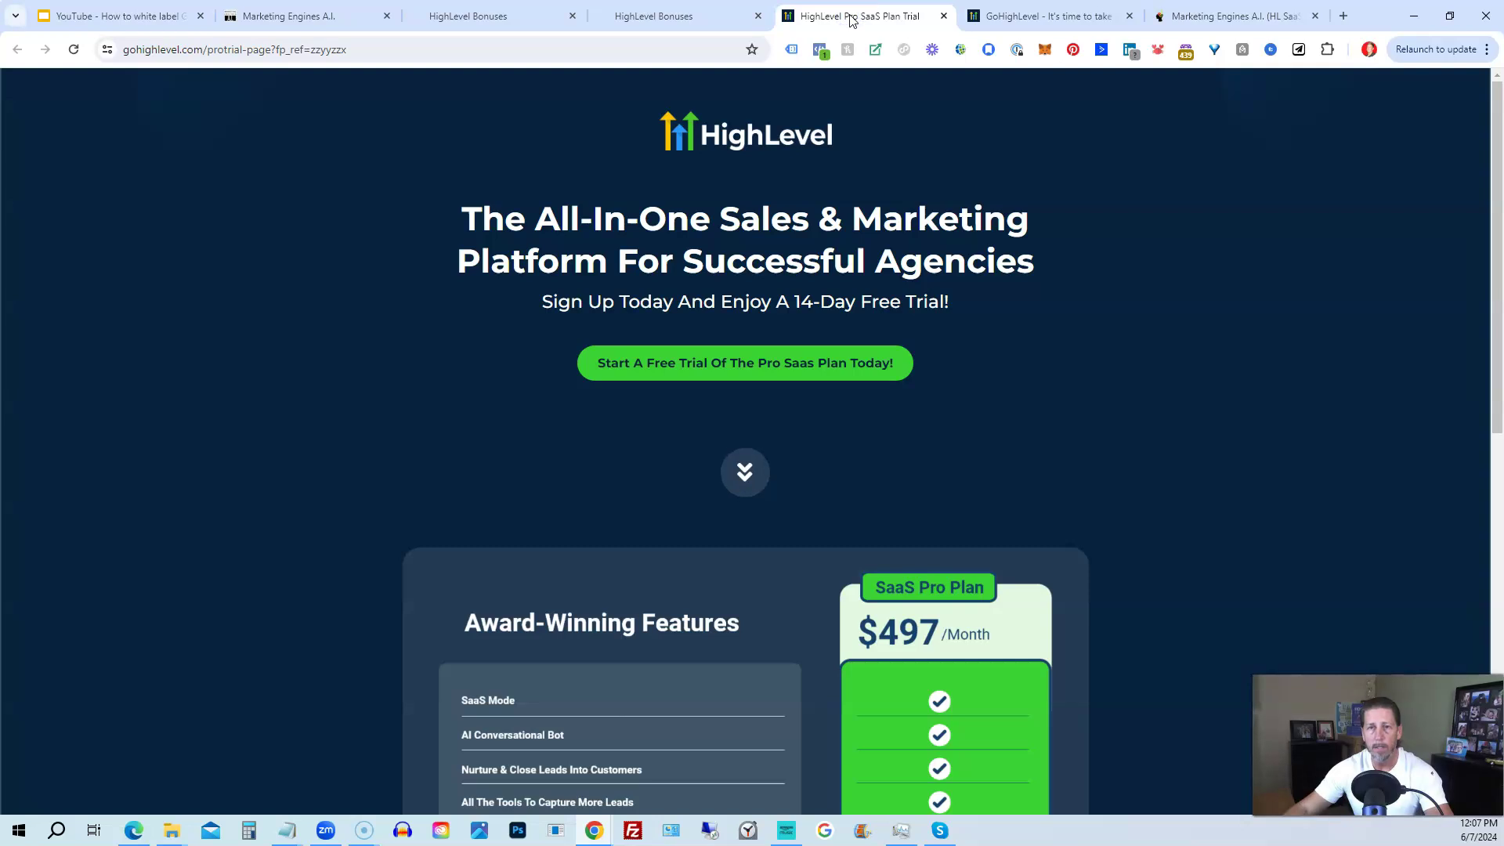
scroll(669, 446, "down", 5)
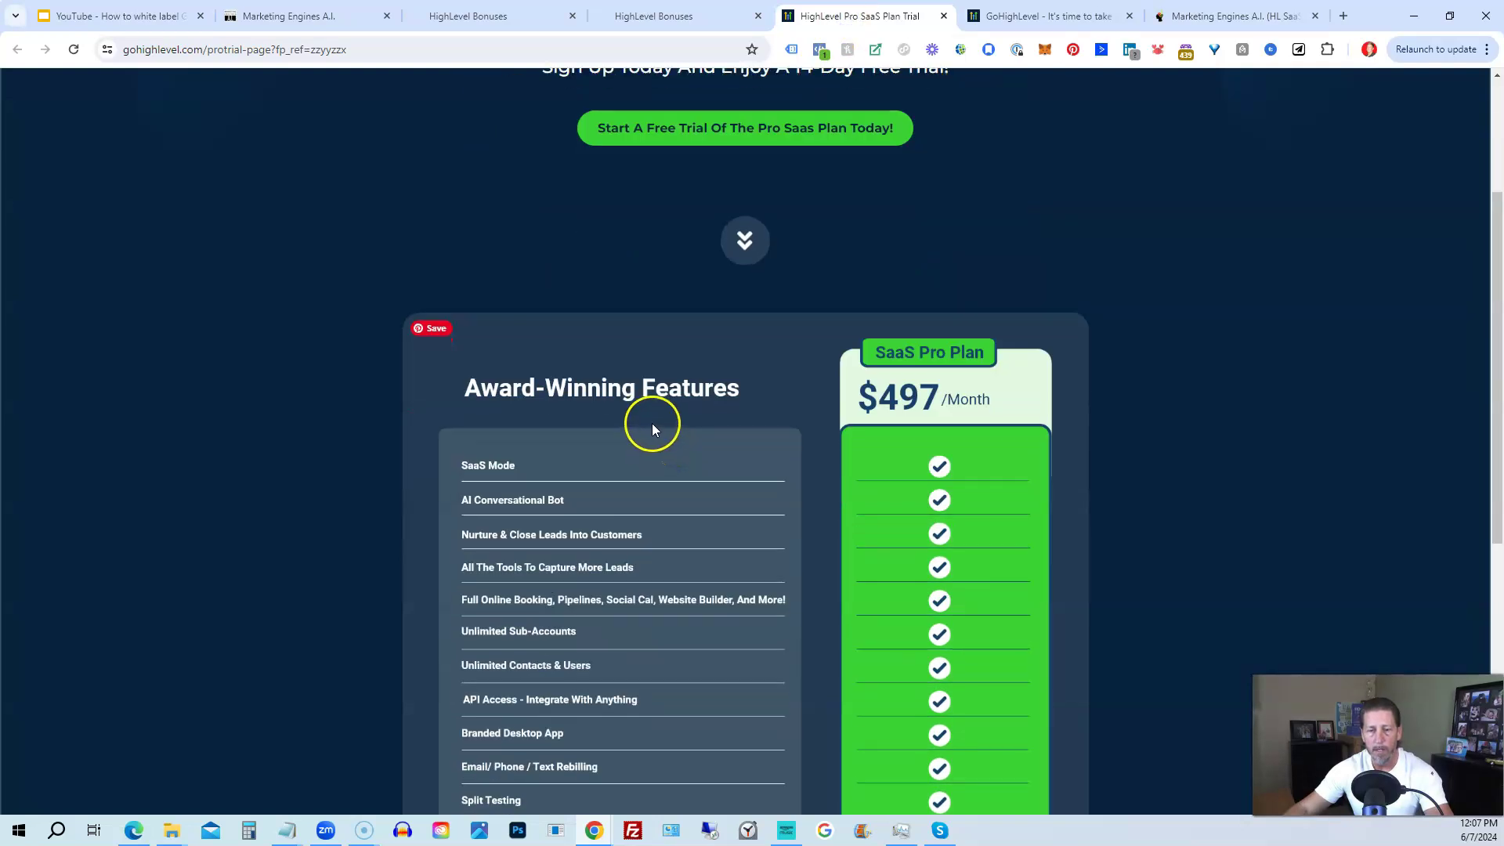
scroll(744, 583, "down", 4)
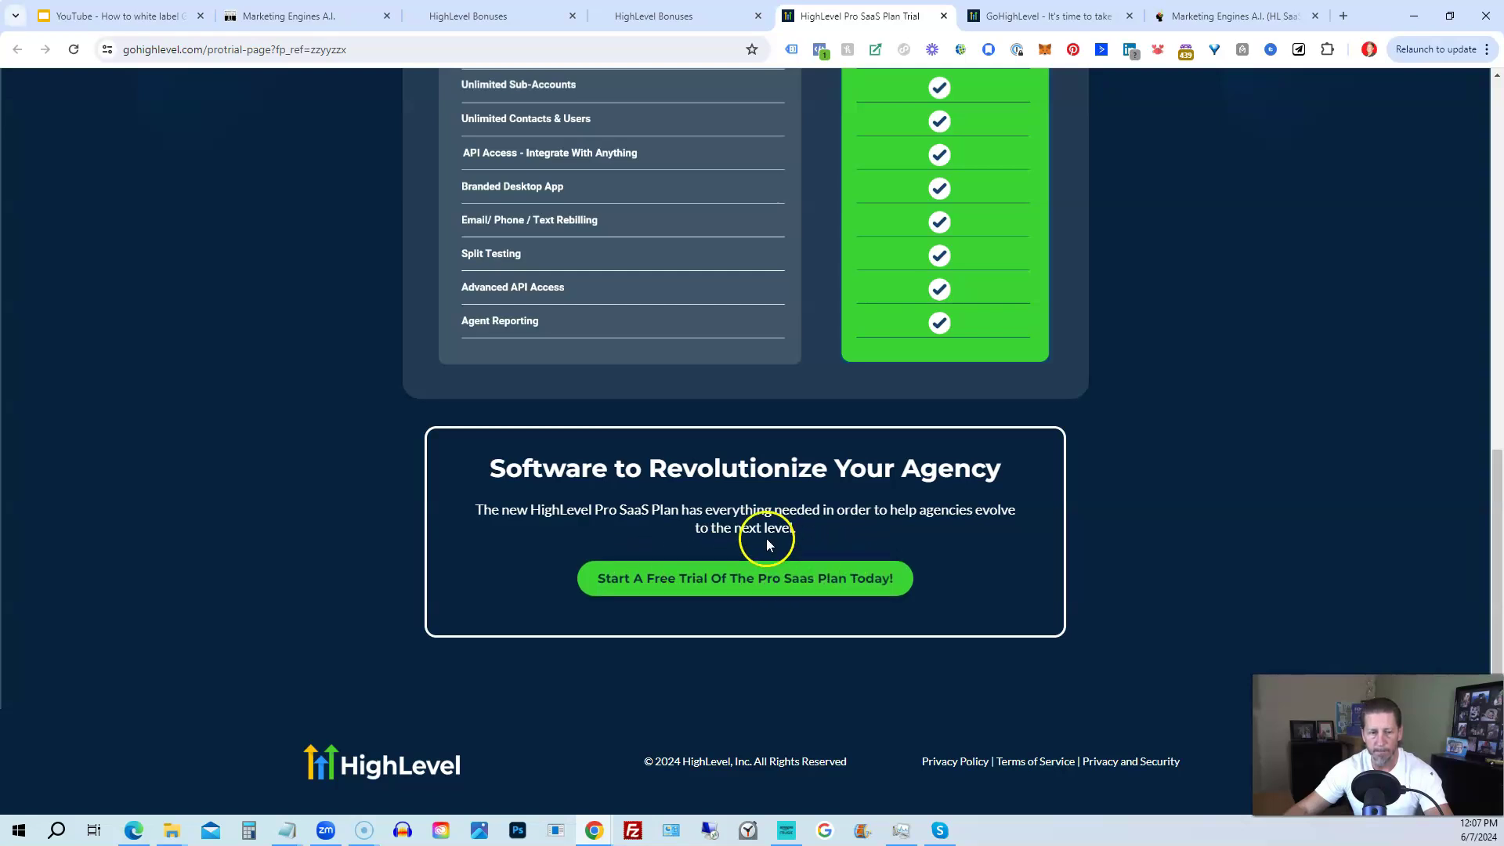
scroll(760, 505, "up", 1)
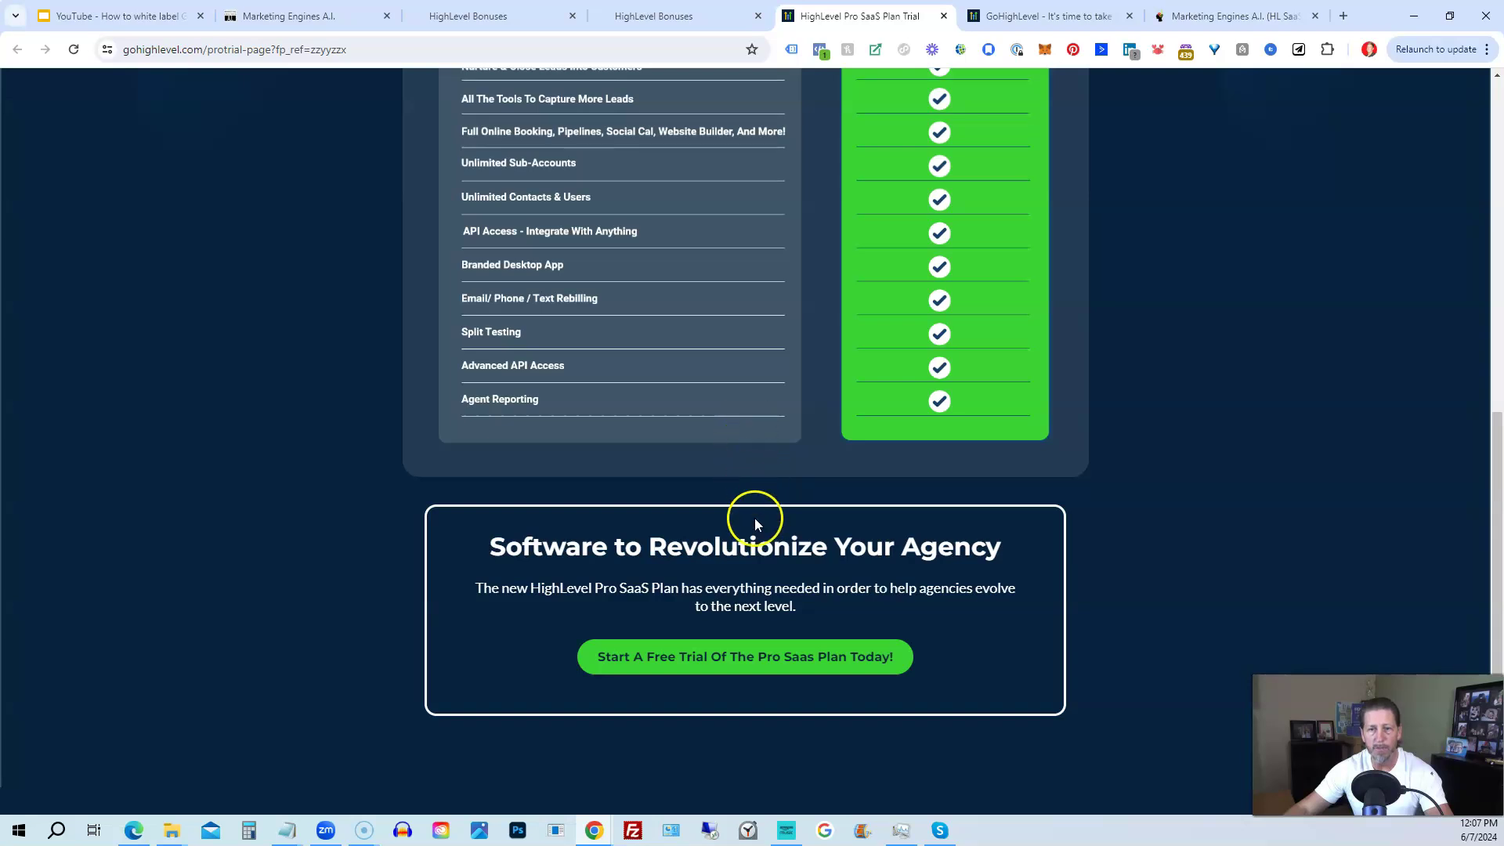
scroll(506, 541, "up", 1)
scroll(502, 537, "up", 4)
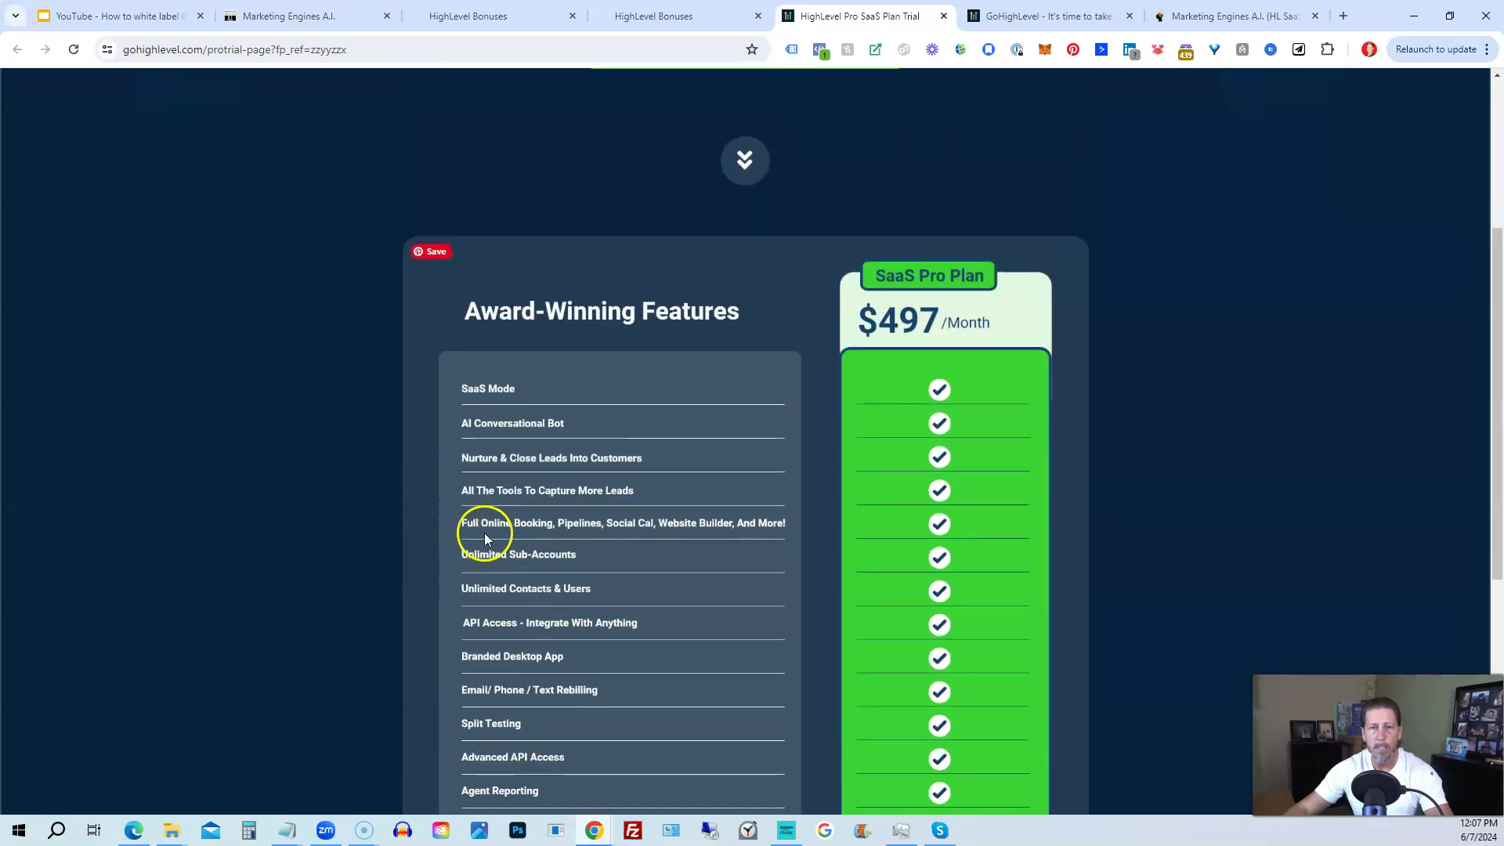
scroll(485, 454, "up", 4)
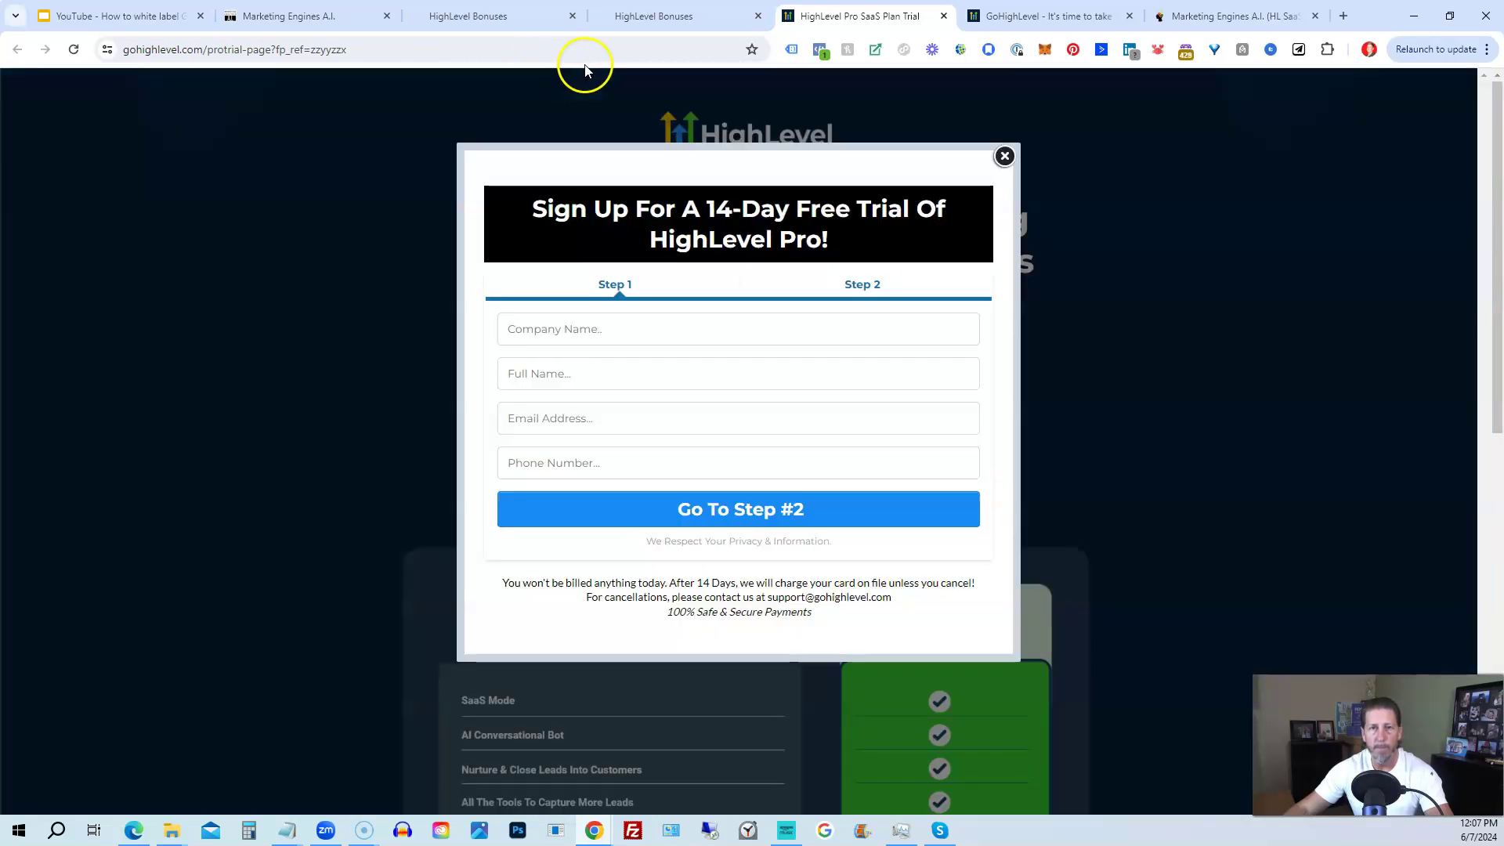
left_click(636, 19)
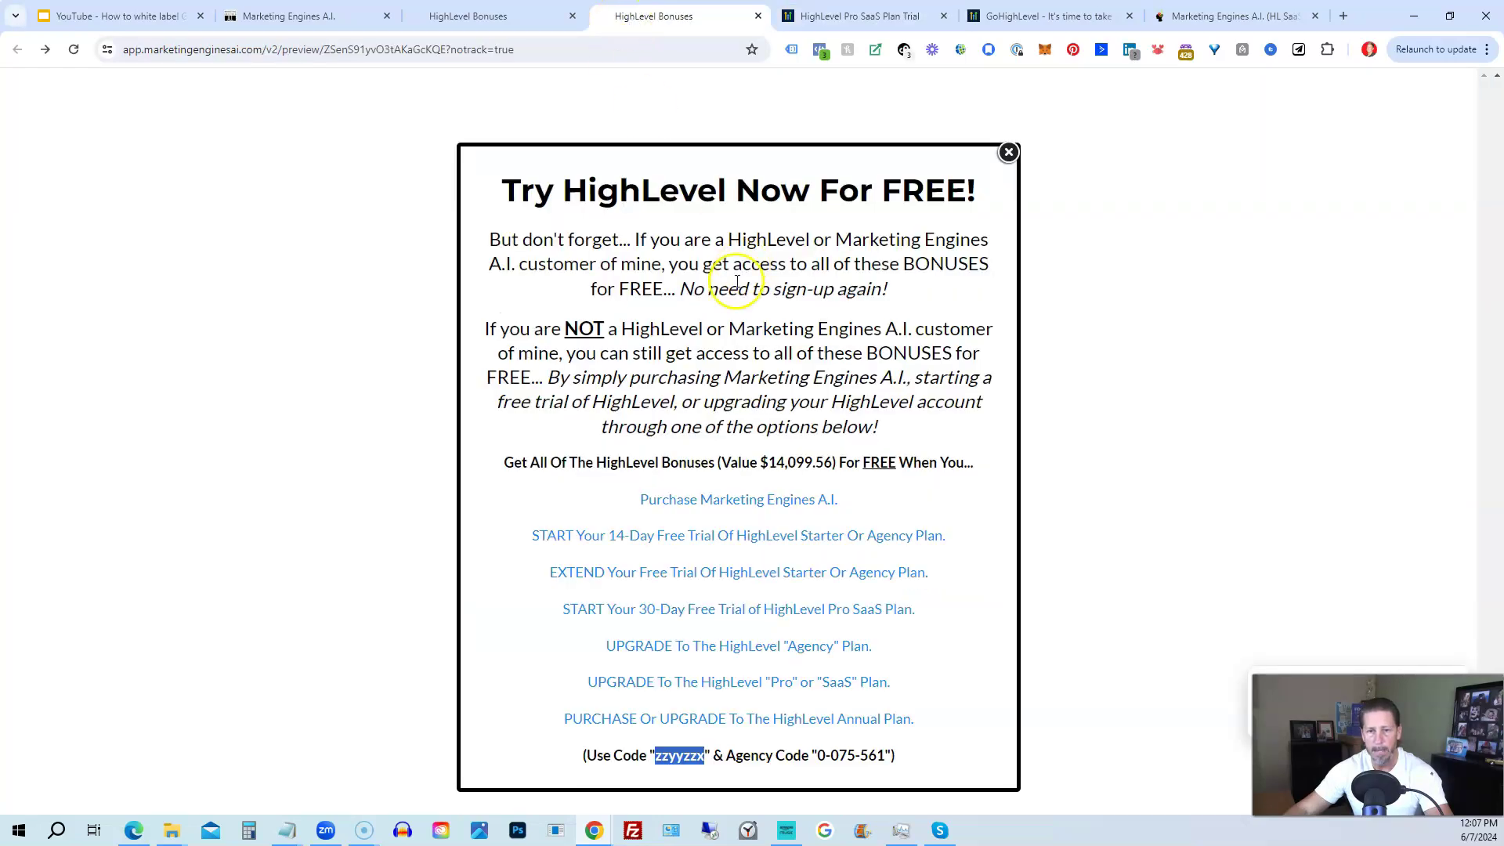